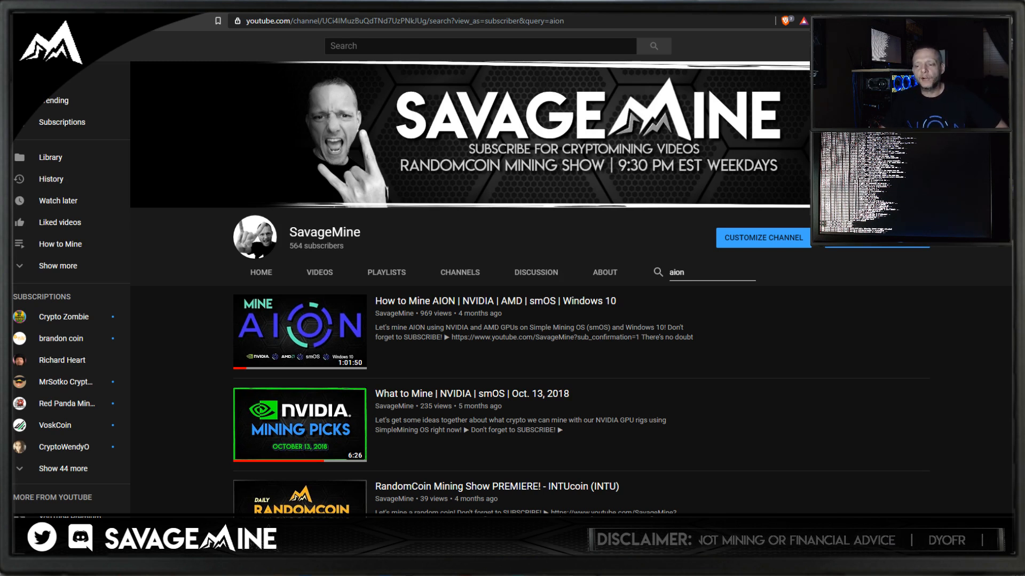
Open the "How to Mine AION" video, review the timestamps in its full description, and return to the YouTube home page
{"action": "left_click", "coordinate": [341, 348]}
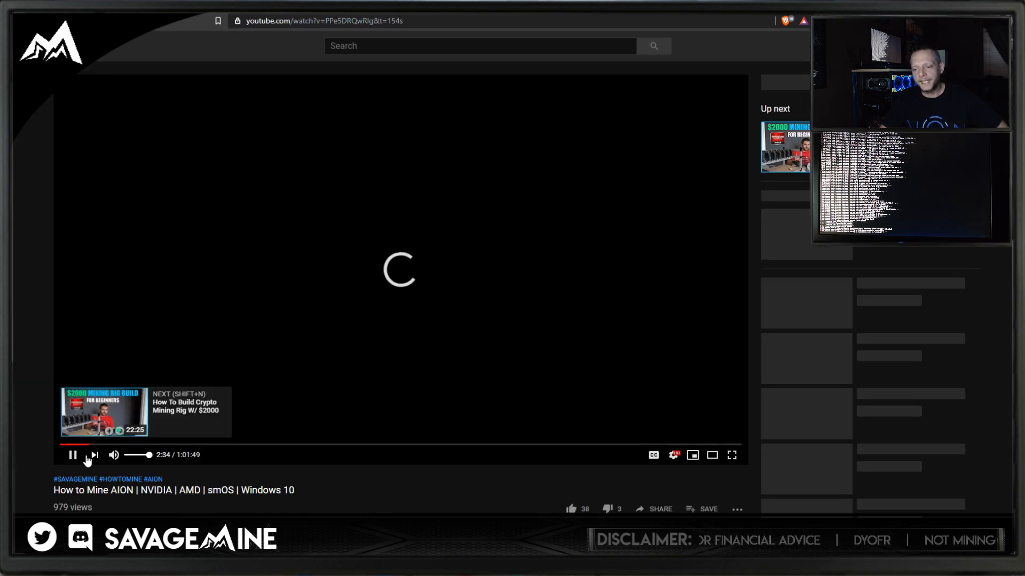
{"action": "scroll", "coordinate": [99, 451], "scroll_direction": "down", "scroll_amount": 5}
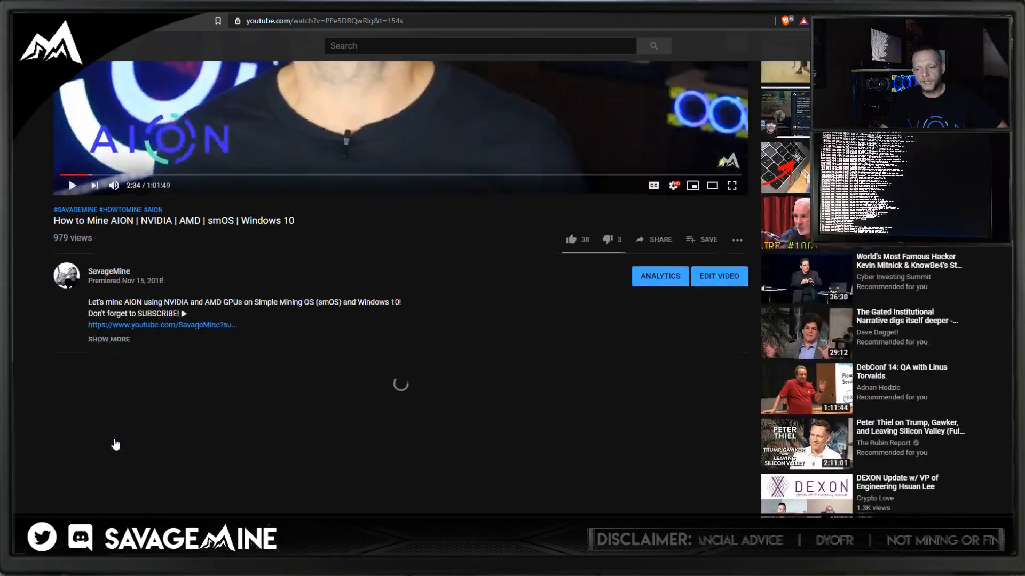
{"action": "left_click", "coordinate": [110, 338]}
{"action": "scroll", "coordinate": [115, 347], "scroll_direction": "down", "scroll_amount": 4}
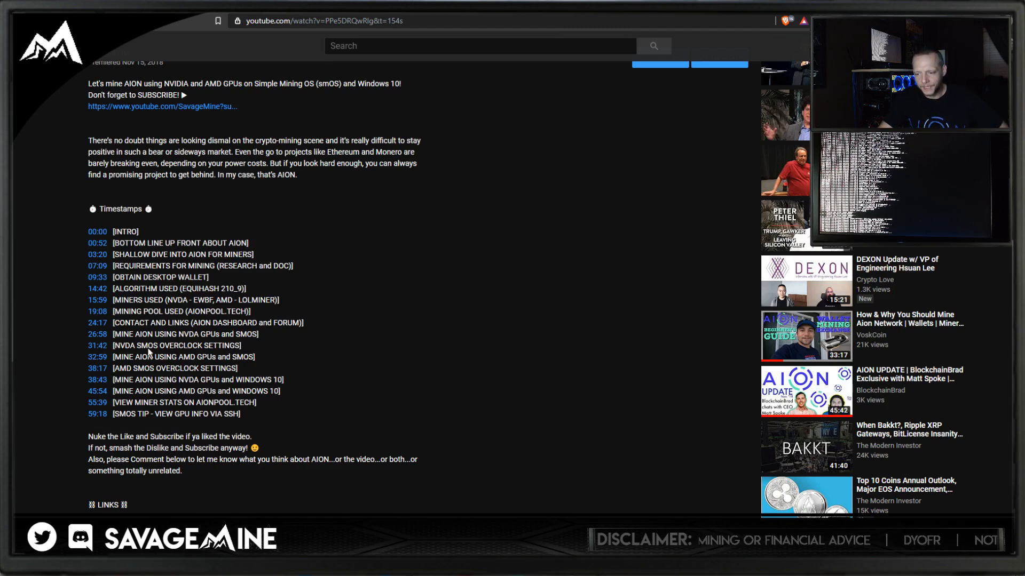
{"action": "scroll", "coordinate": [151, 352], "scroll_direction": "up", "scroll_amount": 1}
{"action": "scroll", "coordinate": [114, 288], "scroll_direction": "up", "scroll_amount": 8}
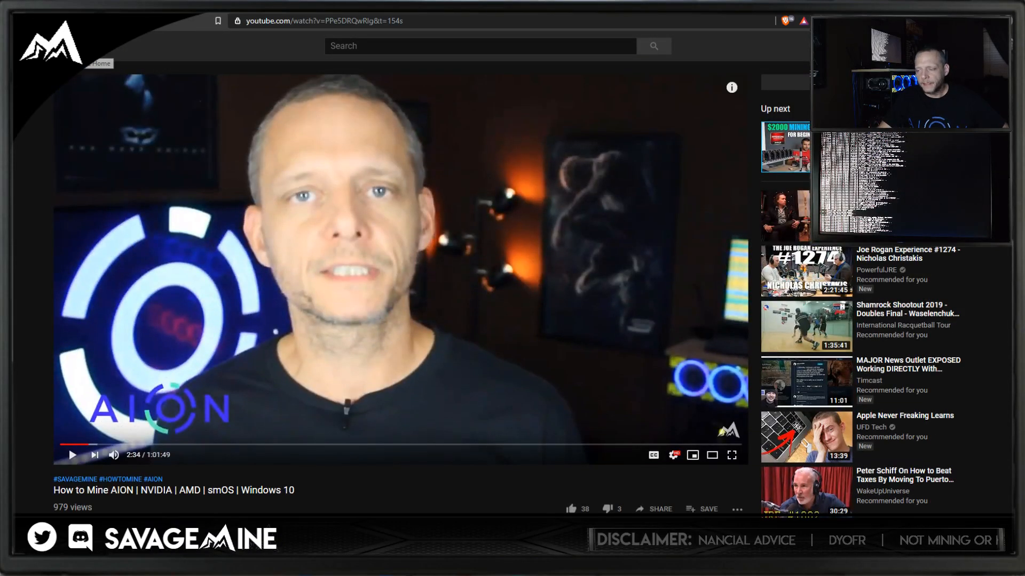
{"action": "left_click", "coordinate": [88, 60]}
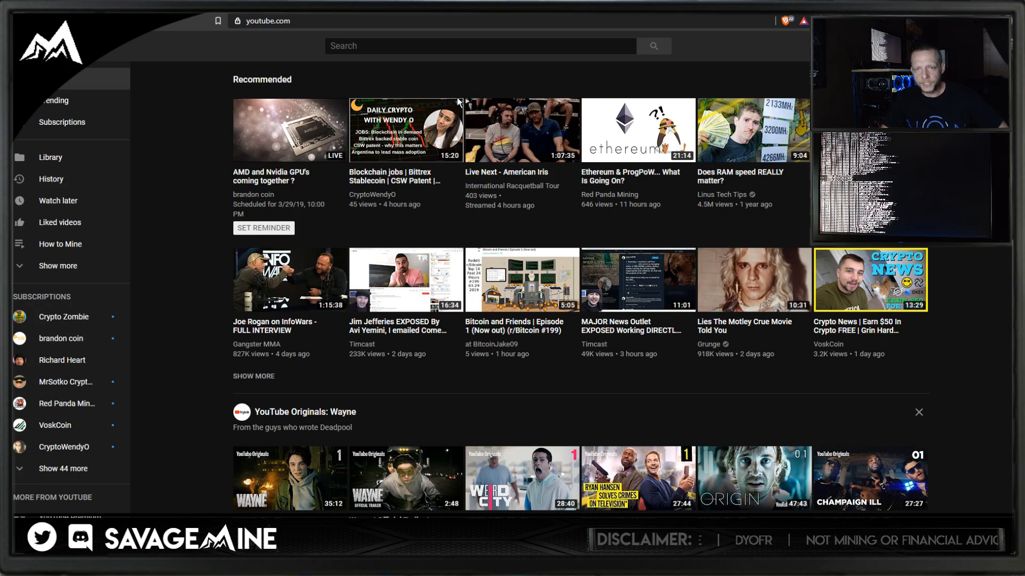
View the Coin360 market map, and on Coinpaprika check the top 100 currencies by 24h gains and losses before restoring the market-cap order
{"action": "left_click", "coordinate": [182, 27]}
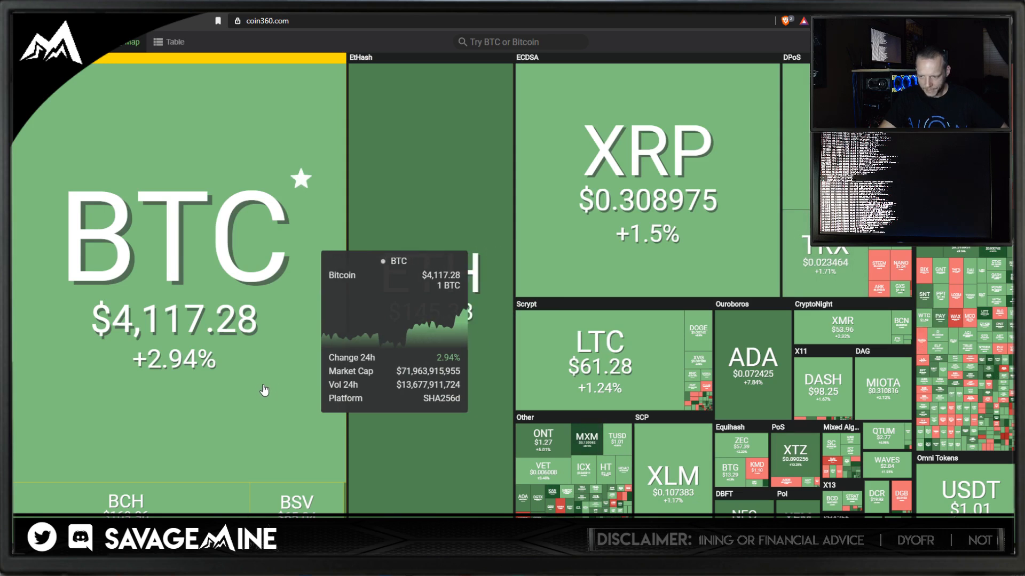
{"action": "left_click", "coordinate": [291, 11]}
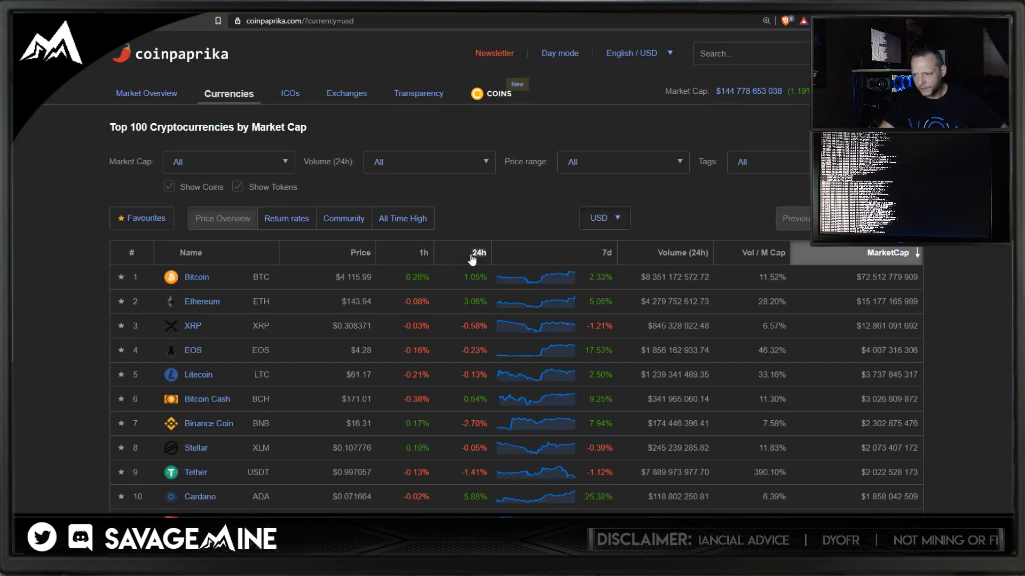
{"action": "left_click", "coordinate": [478, 255]}
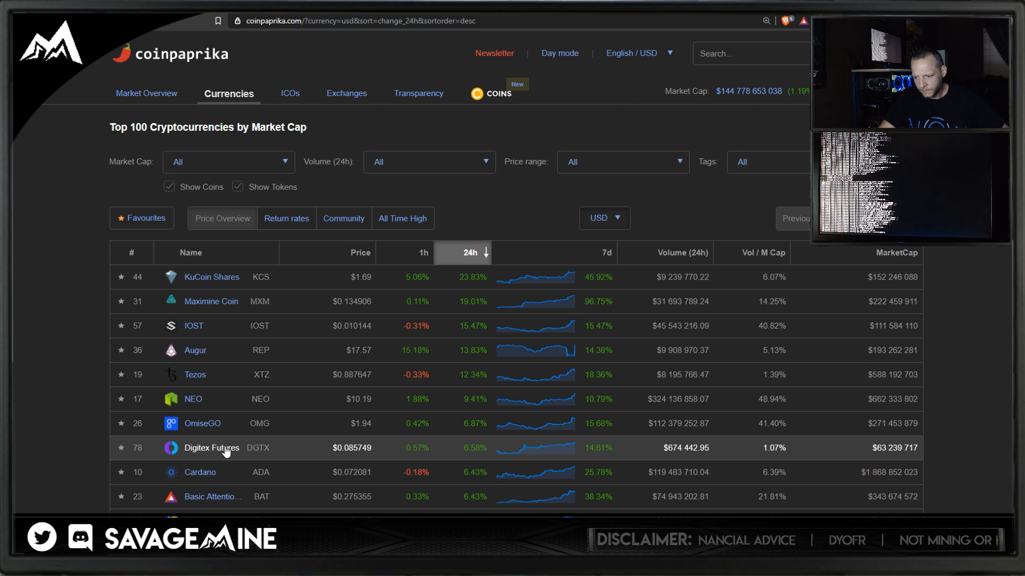
{"action": "scroll", "coordinate": [239, 470], "scroll_direction": "down", "scroll_amount": 1}
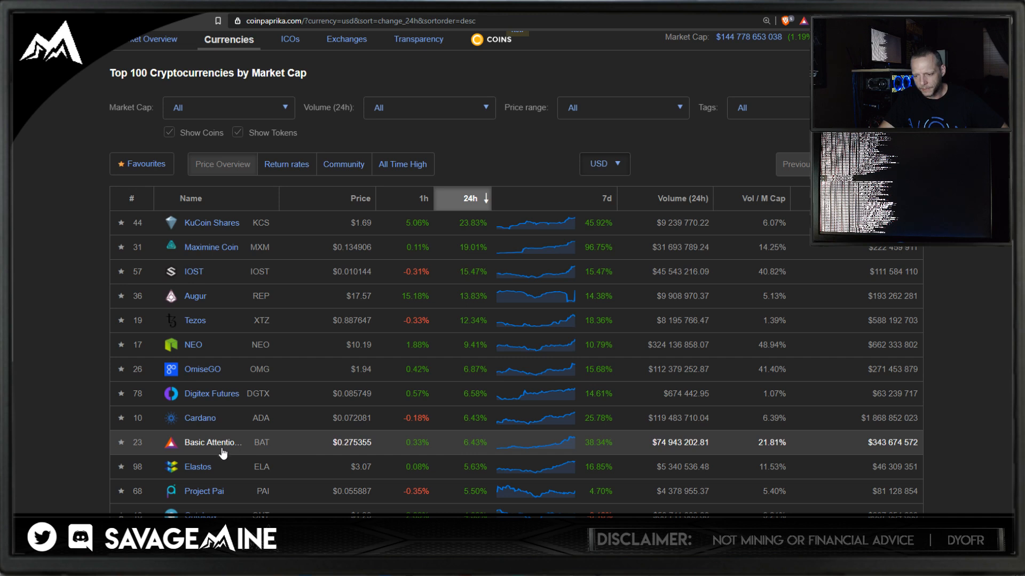
{"action": "scroll", "coordinate": [223, 453], "scroll_direction": "up", "scroll_amount": 1}
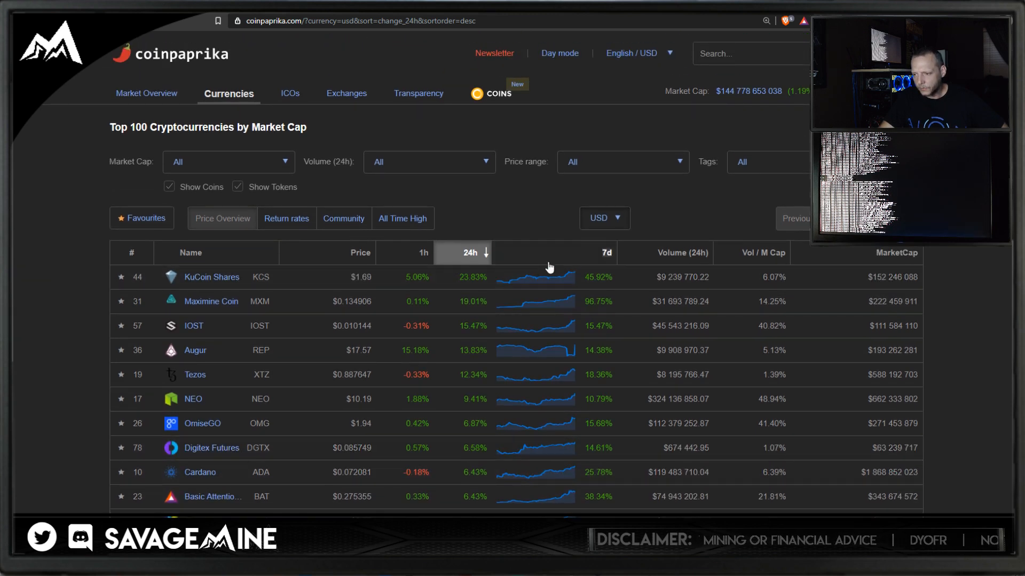
{"action": "left_click", "coordinate": [470, 259]}
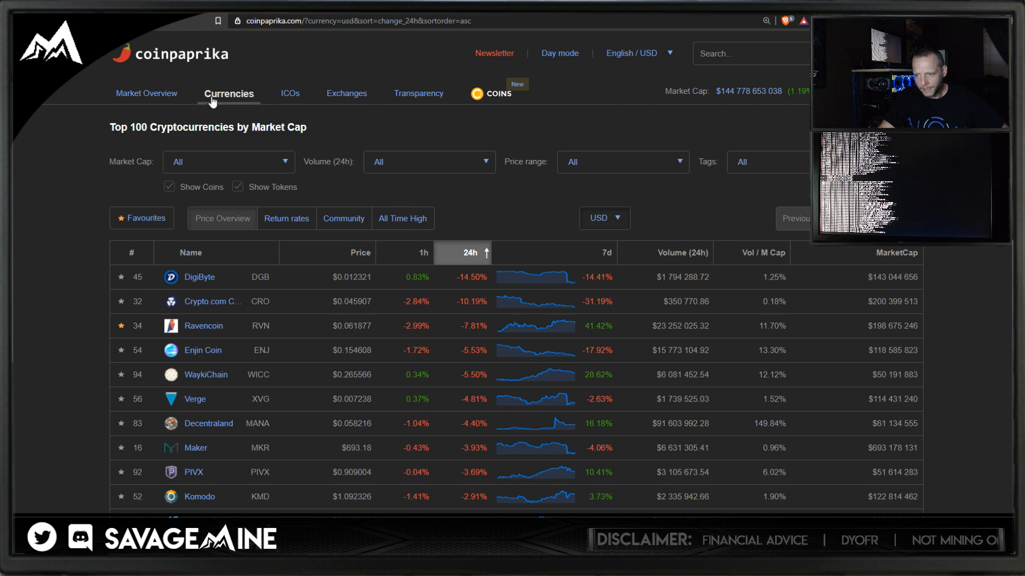
{"action": "left_click", "coordinate": [203, 60]}
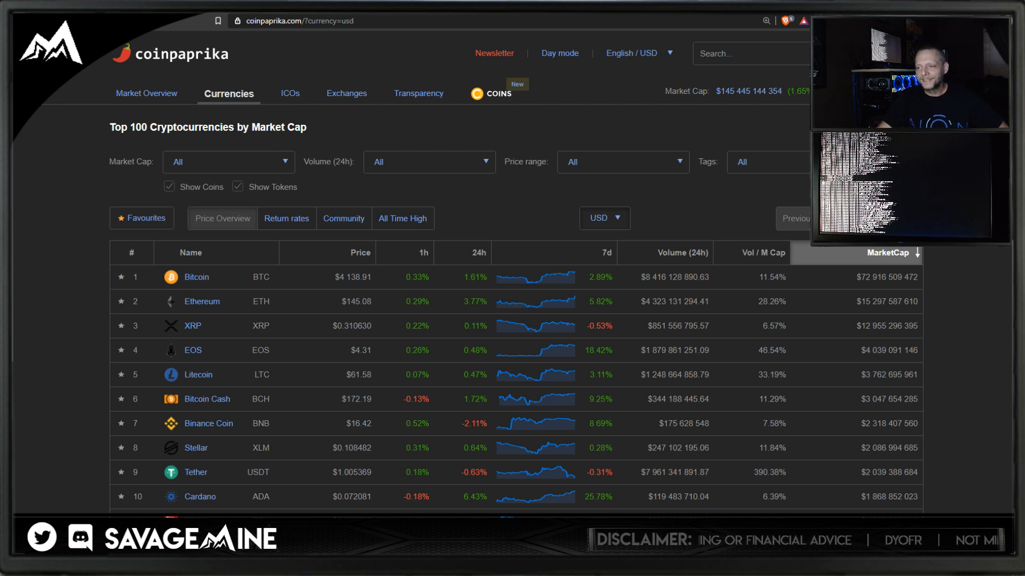
Switch to Twitter and view the account's notifications
{"action": "key", "text": "ctrl+Tab"}
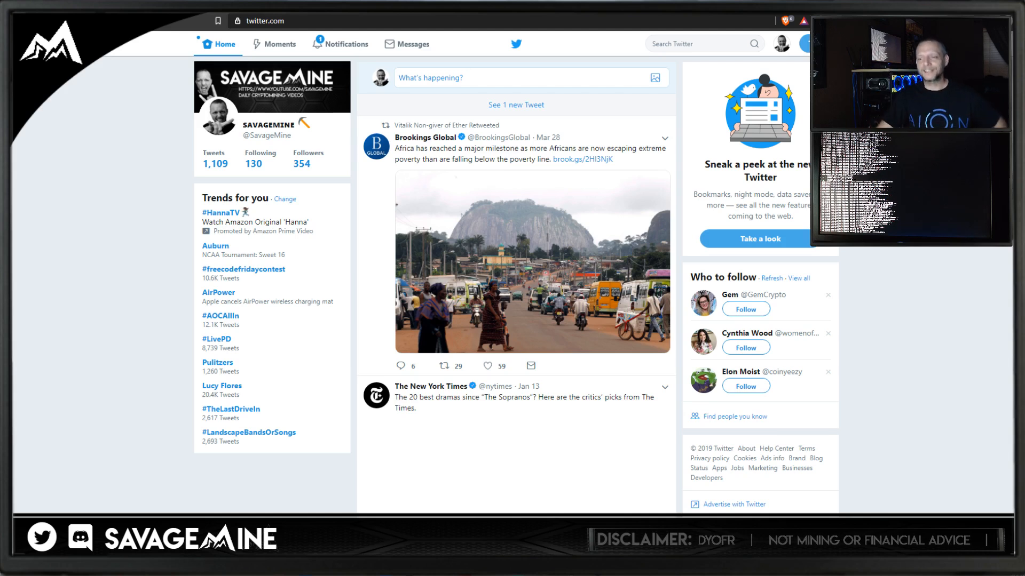
{"action": "left_click", "coordinate": [332, 48]}
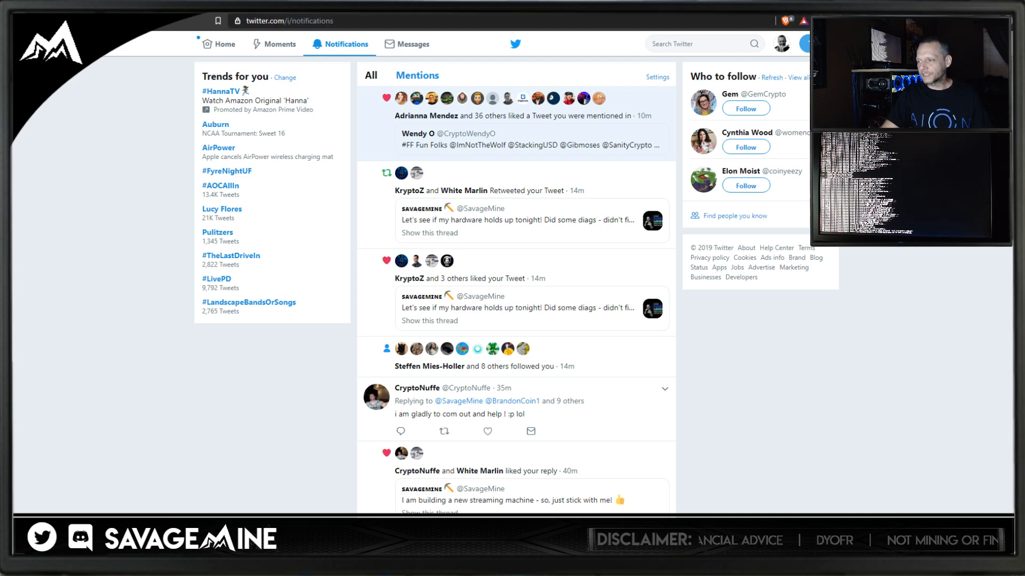
Compare the workers in the SavageMine Farm on Hive OS with the rigs listed on SimpleMining
{"action": "key", "text": "ctrl+Tab"}
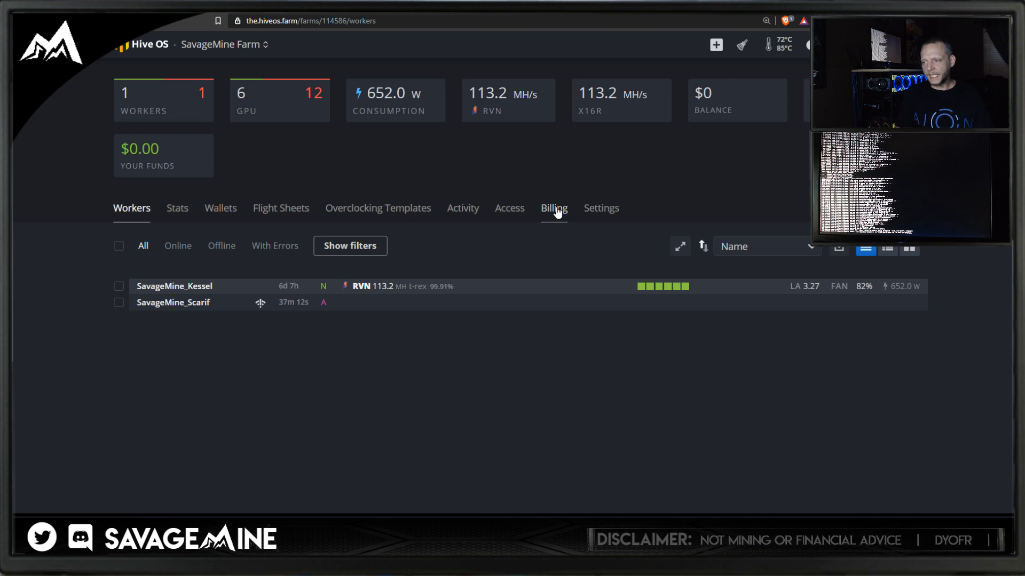
{"action": "key", "text": "ctrl+Tab"}
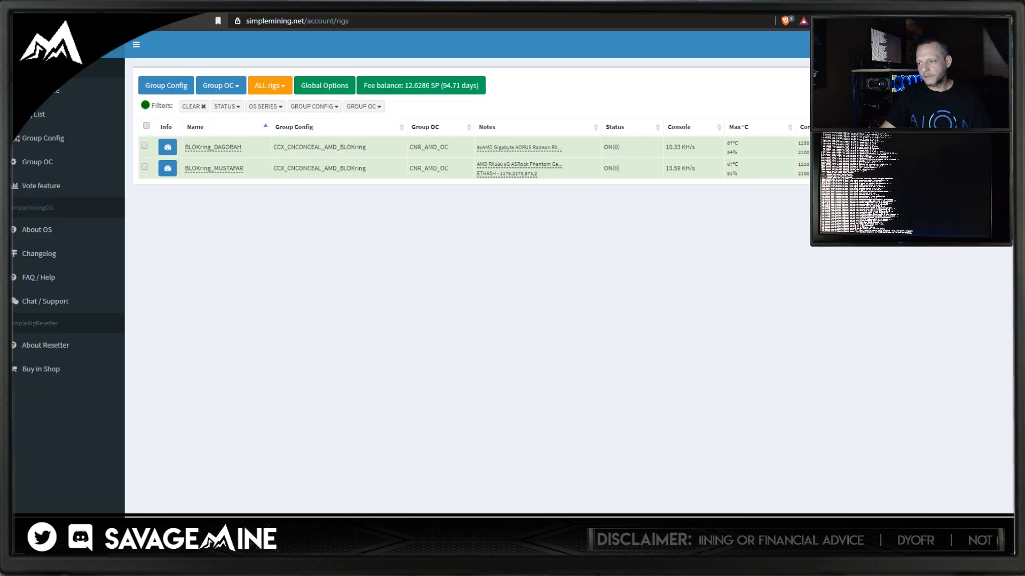
{"action": "key", "text": "ctrl+shift+Tab"}
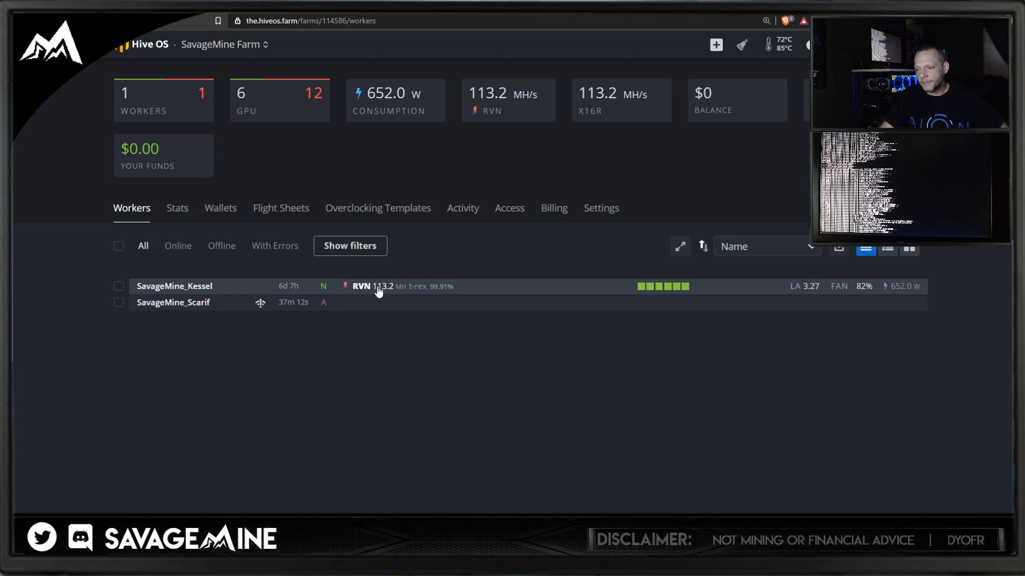
{"action": "key", "text": "ctrl+Tab"}
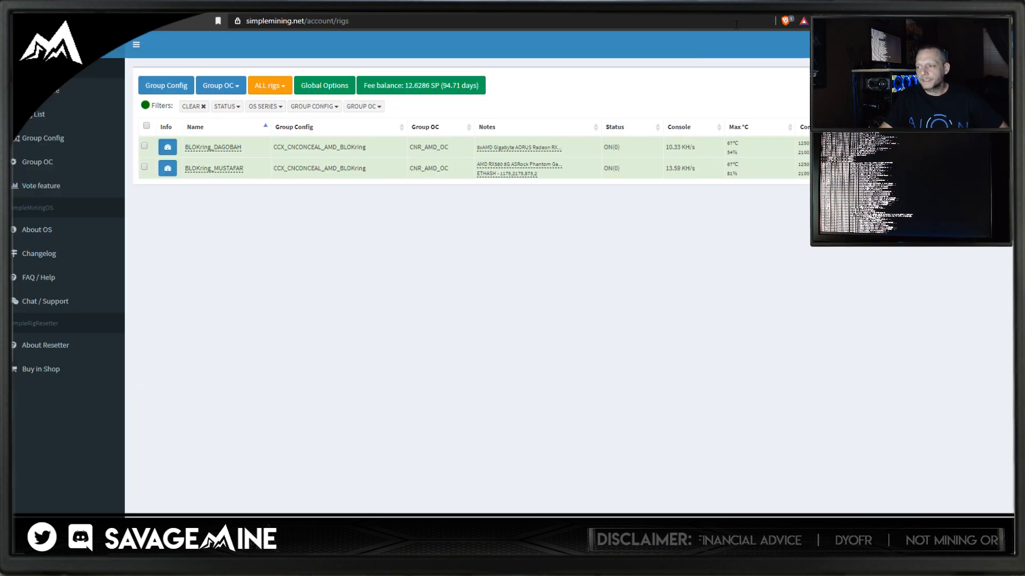
{"action": "key", "text": "ctrl+Tab"}
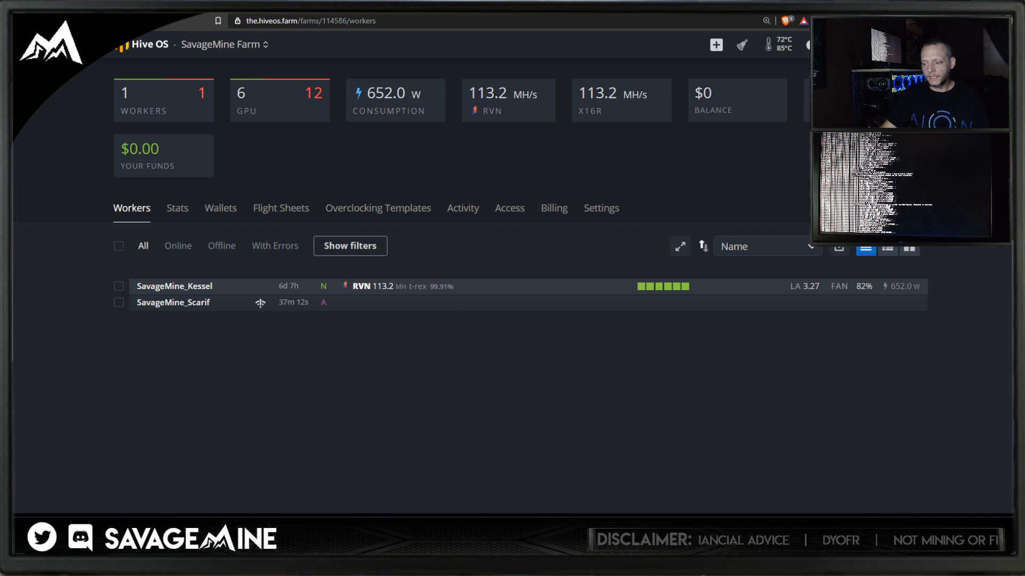
Switch to the Excel coin workbook and enter AION as both the coin name and the ticker in the mining details sheet
{"action": "key", "text": "alt+Tab"}
{"action": "left_click", "coordinate": [185, 404]}
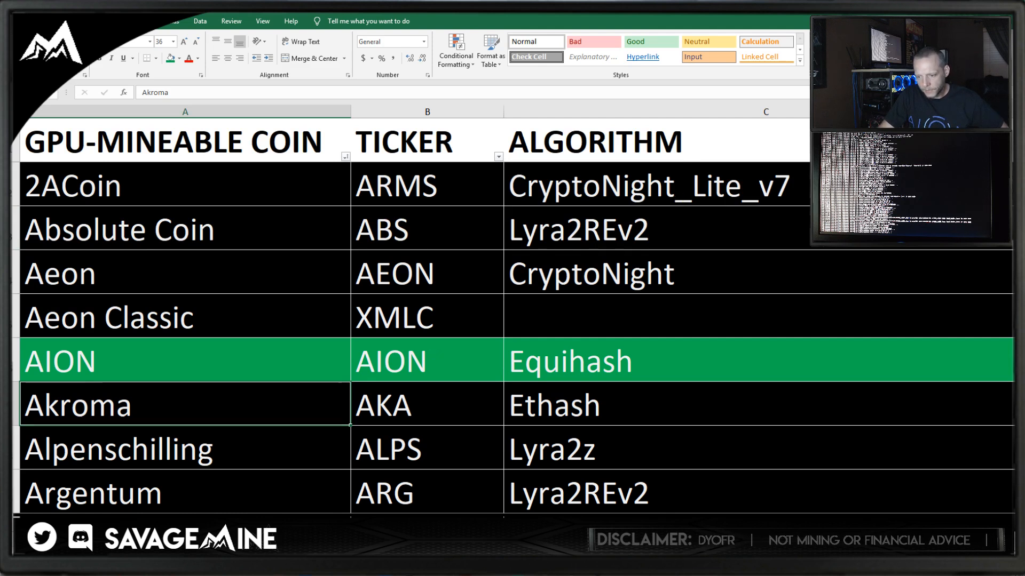
{"action": "left_click", "coordinate": [208, 525]}
{"action": "left_click", "coordinate": [452, 137]}
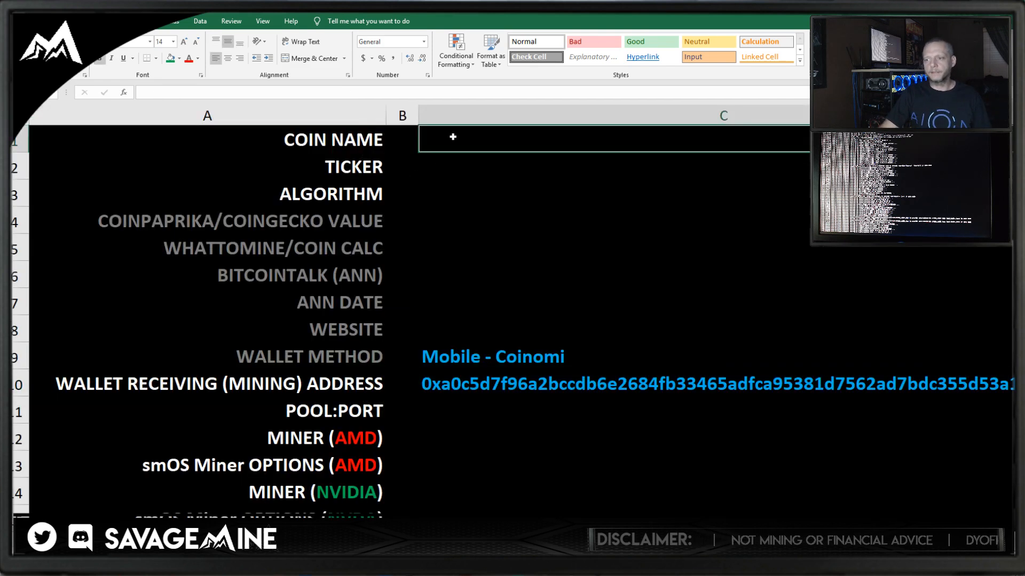
{"action": "type", "text": "AION"}
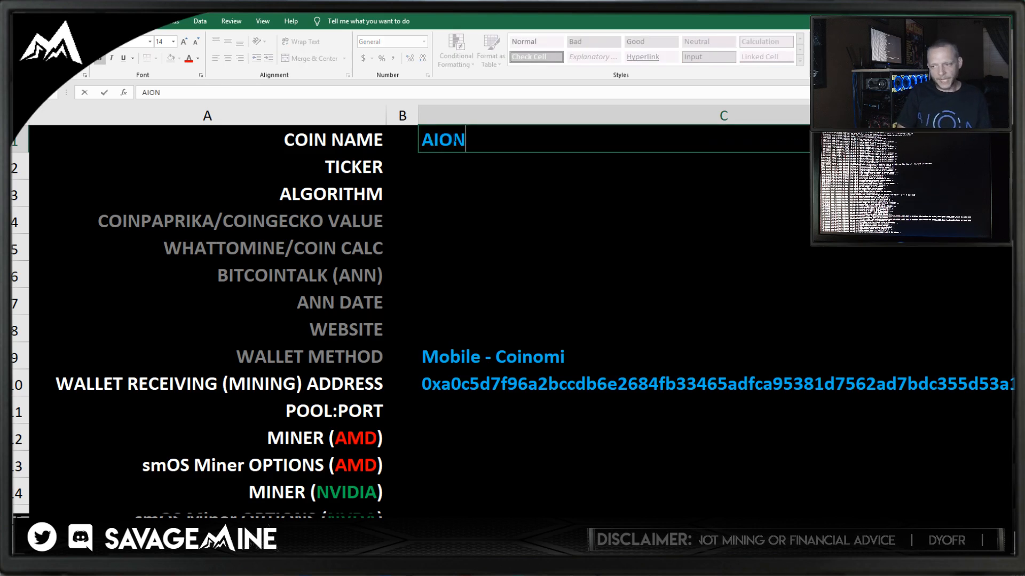
{"action": "key", "text": "Return"}
{"action": "type", "text": "AION"}
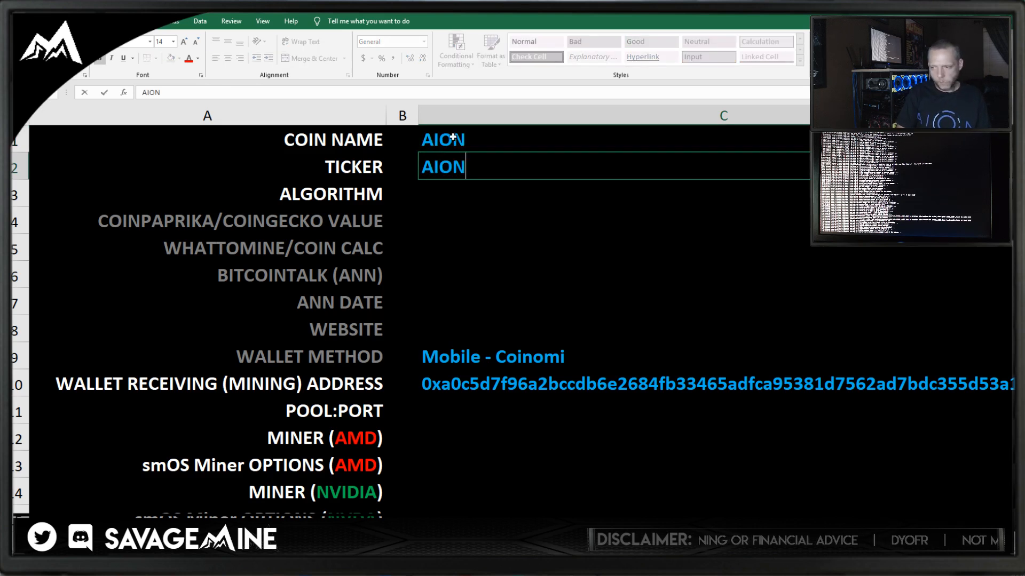
{"action": "key", "text": "Return"}
Enter Equihash 210_9 as the algorithm in the mining details sheet
{"action": "type", "text": "E"}
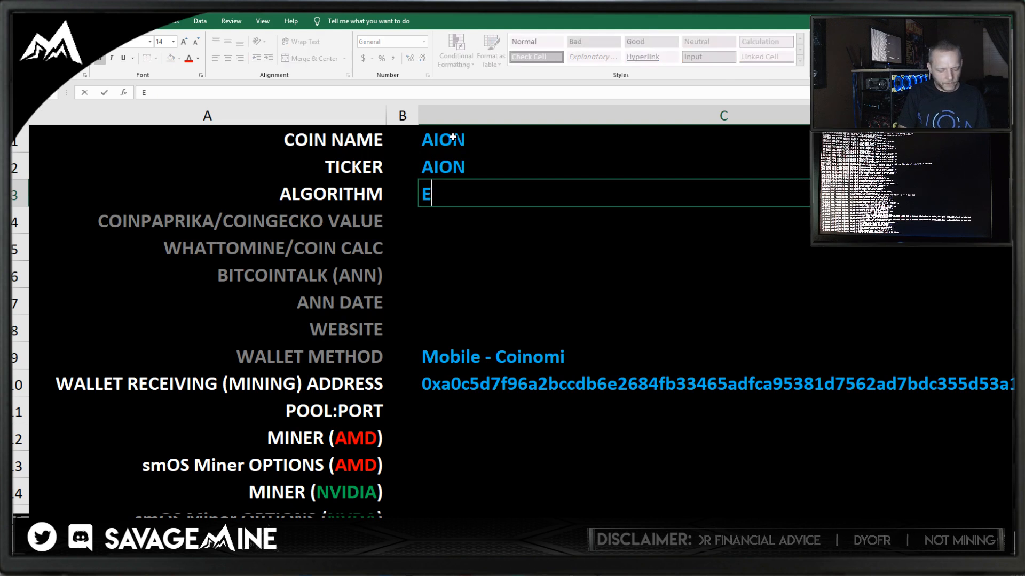
{"action": "type", "text": "quihash 210-"}
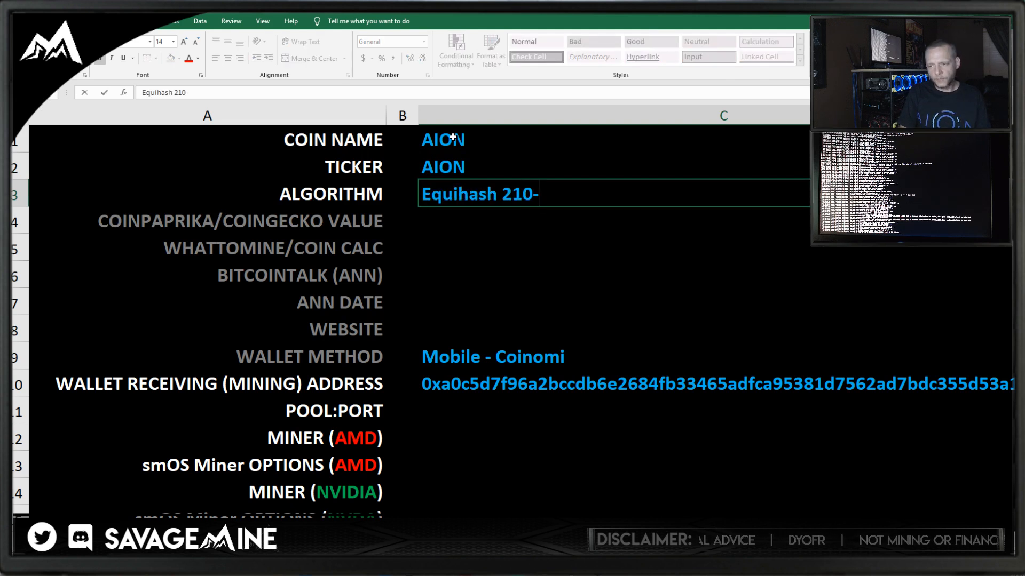
{"action": "key", "text": "BackSpace"}
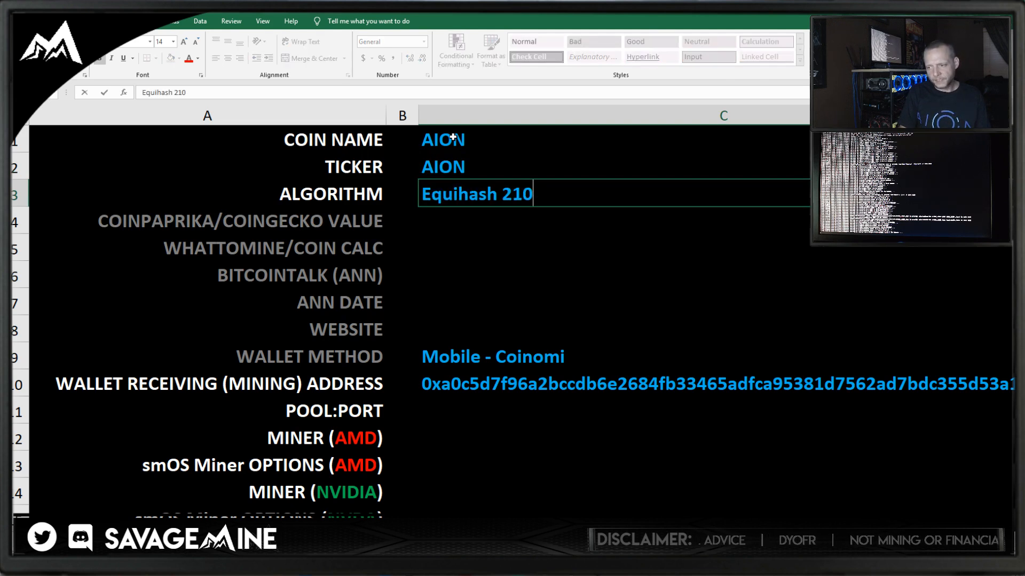
{"action": "type", "text": "_("}
{"action": "key", "text": "BackSpace"}
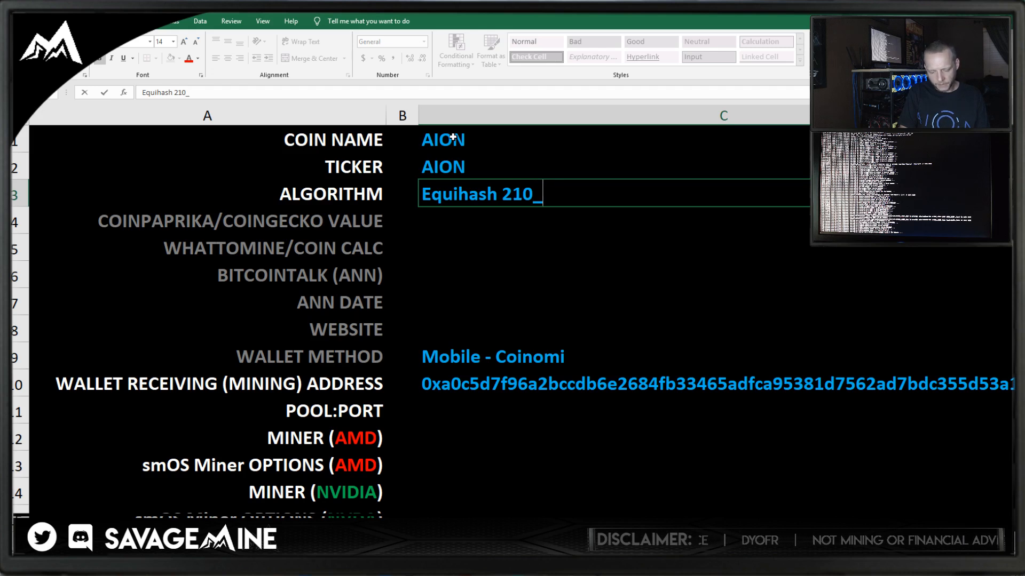
{"action": "type", "text": "9"}
{"action": "key", "text": "Return"}
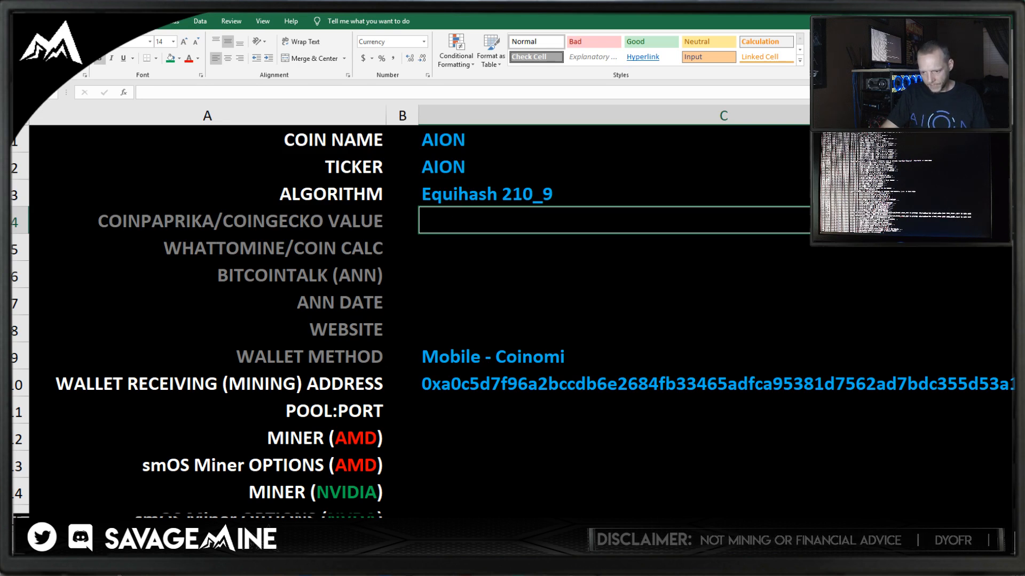
Switch back to the browser, search Coinpaprika for aion, and open the Aion coin page
{"action": "mouse_move", "coordinate": [119, 534]}
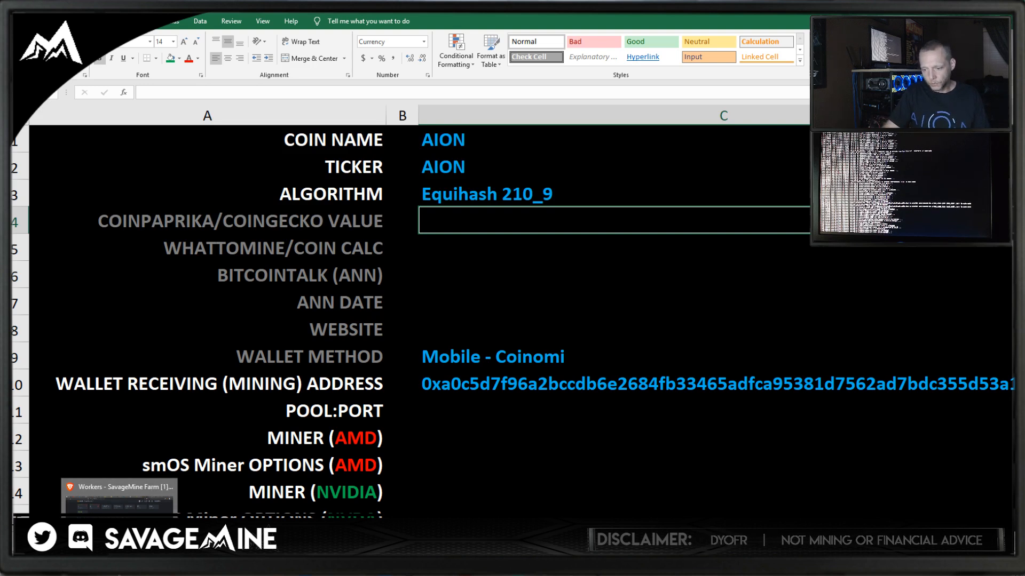
{"action": "left_click", "coordinate": [118, 499]}
{"action": "key", "text": "alt+Tab"}
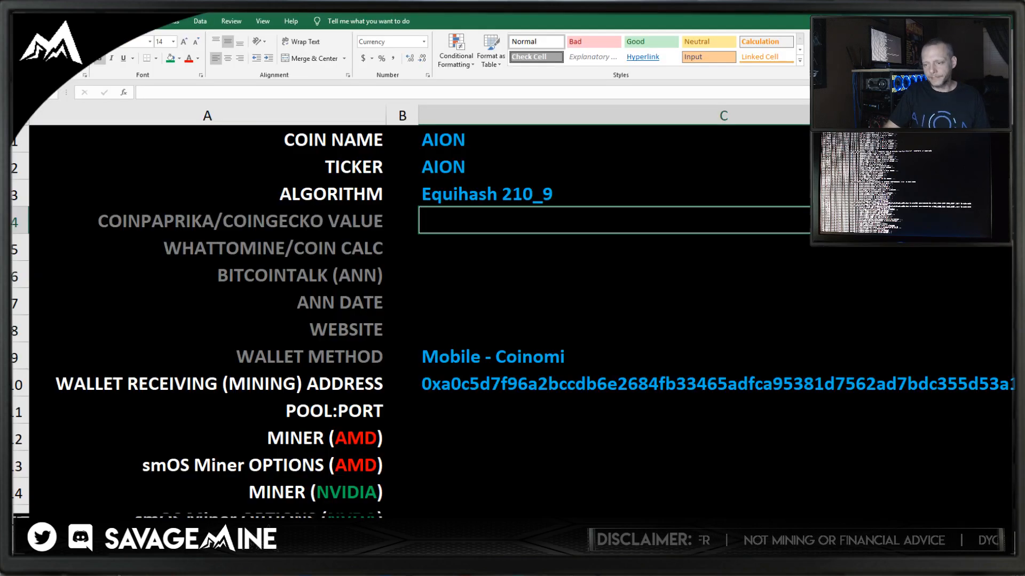
{"action": "key", "text": "alt+Tab"}
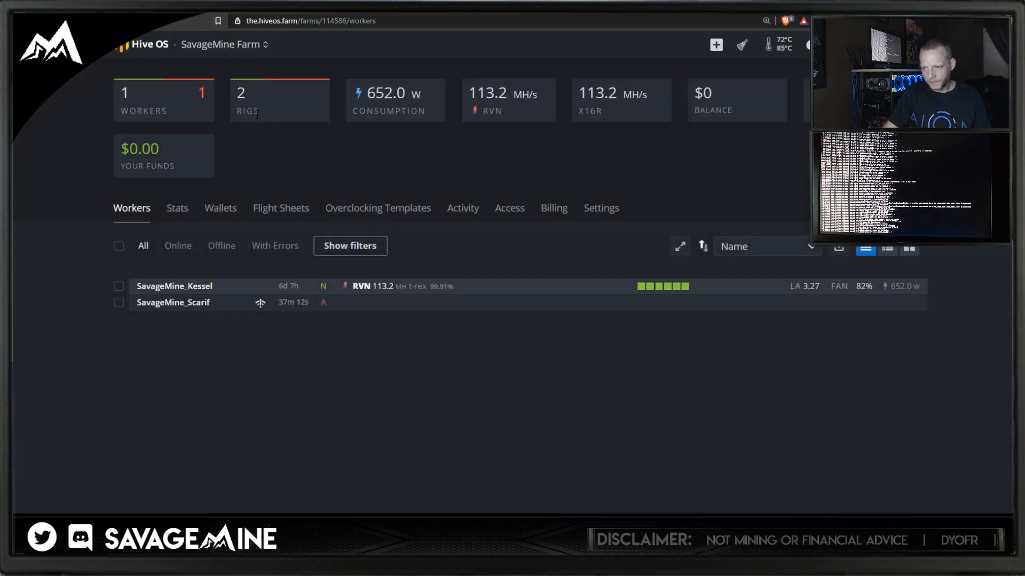
{"action": "key", "text": "ctrl+Tab"}
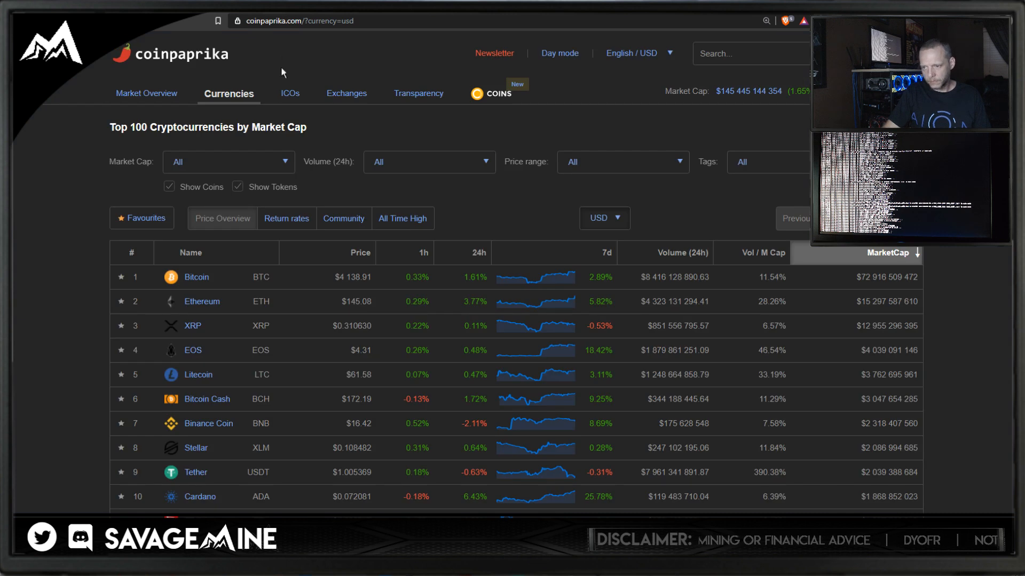
{"action": "left_click", "coordinate": [728, 59]}
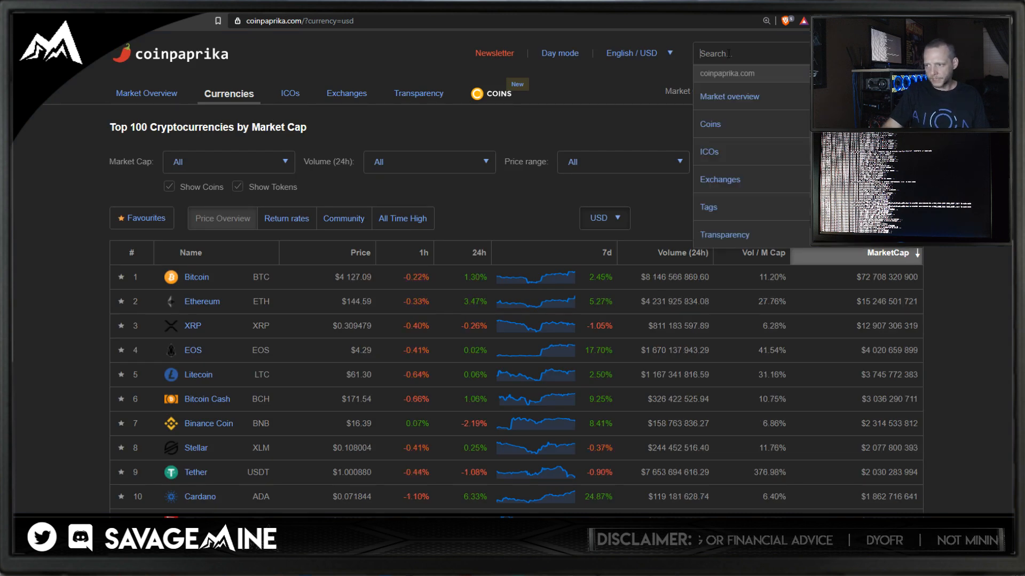
{"action": "type", "text": "aion"}
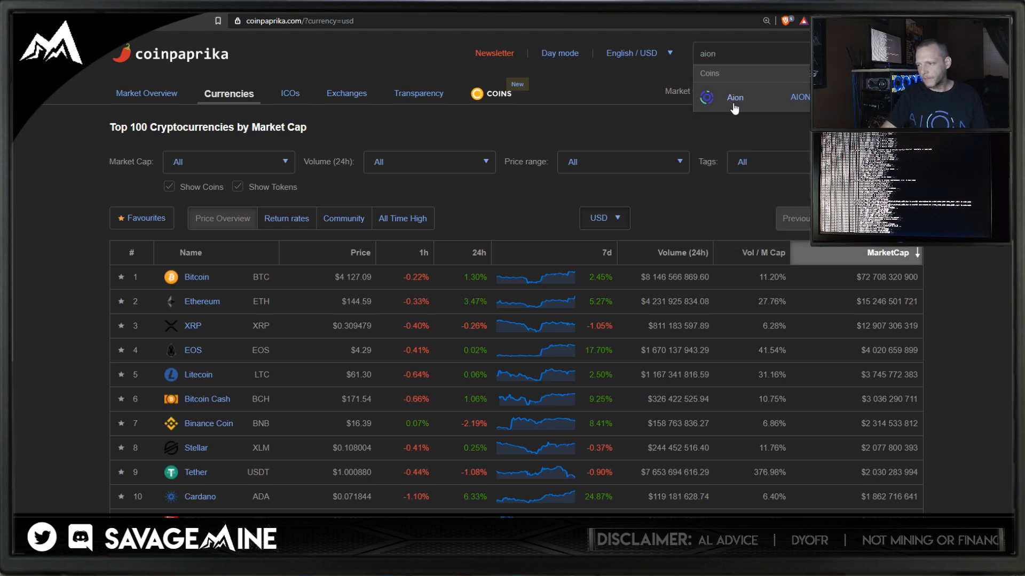
{"action": "left_click", "coordinate": [717, 98]}
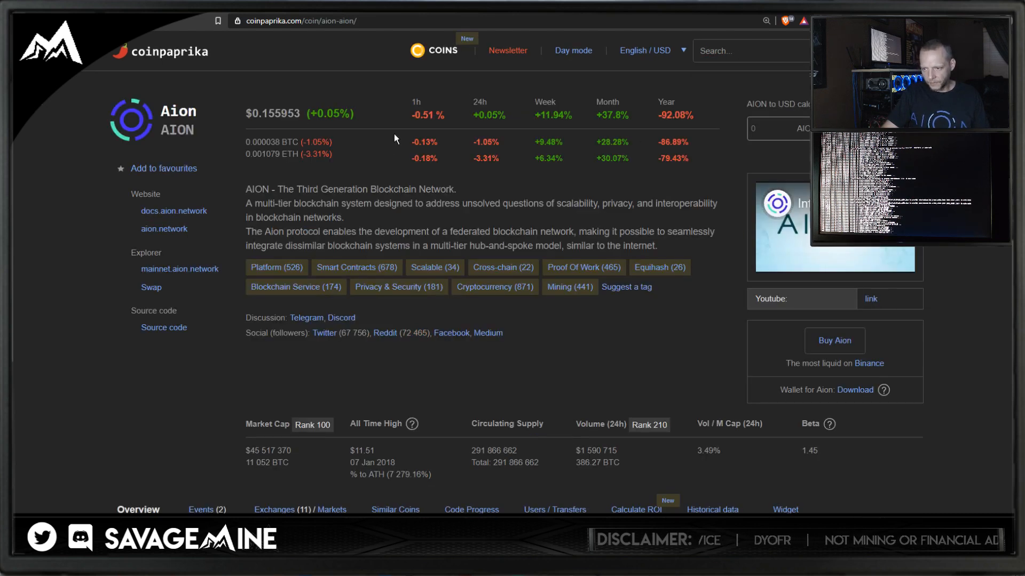
Copy Aion's dollar price 0.155953 from Coinpaprika into the COINPAPRIKA/COINGECKO VALUE row of the Excel mining details sheet
{"action": "left_click_drag", "start_coordinate": [253, 113], "coordinate": [299, 114]}
{"action": "right_click", "coordinate": [287, 114]}
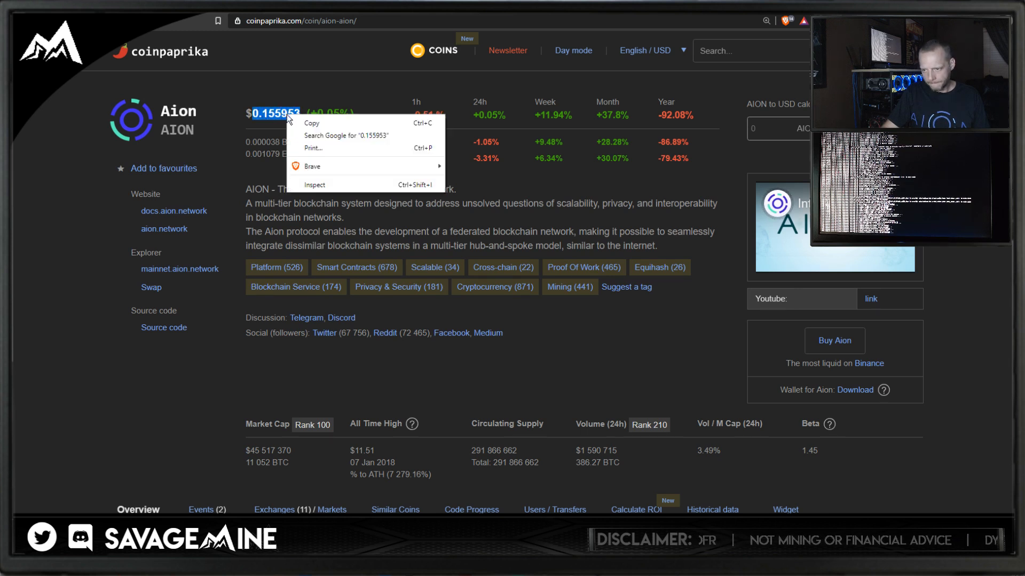
{"action": "left_click", "coordinate": [304, 124]}
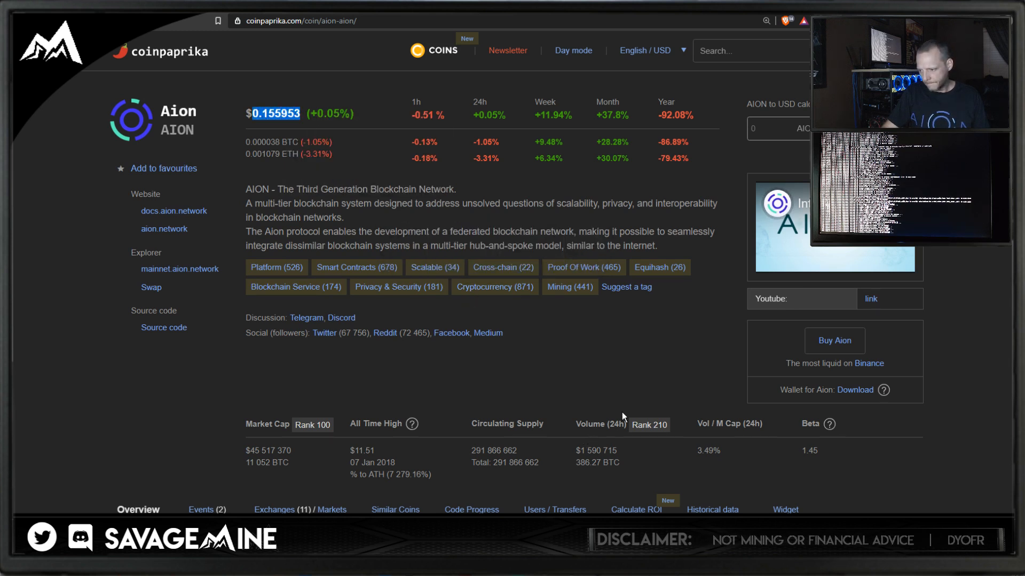
{"action": "key", "text": "alt+Tab"}
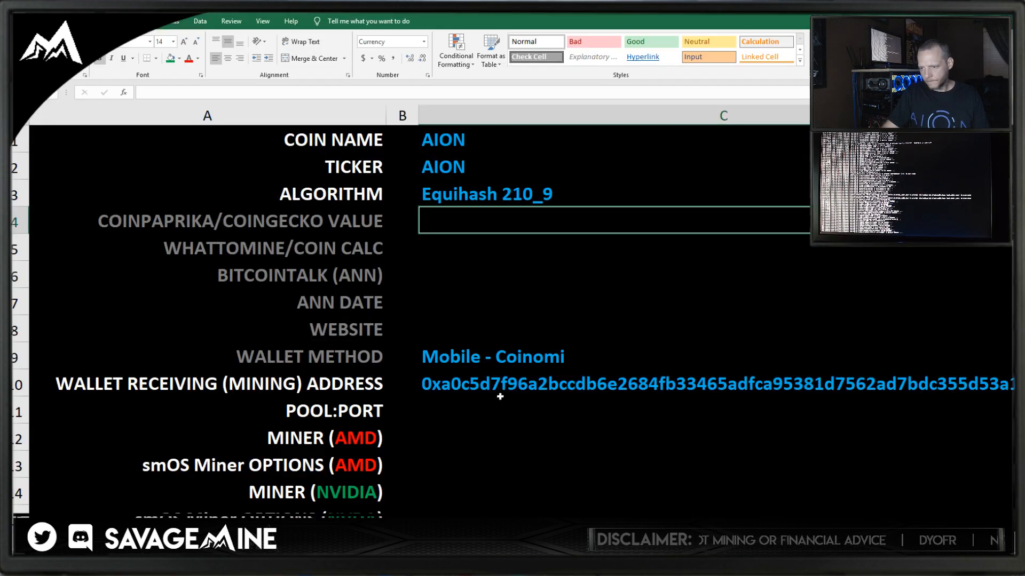
{"action": "right_click", "coordinate": [468, 219]}
{"action": "left_click", "coordinate": [505, 264]}
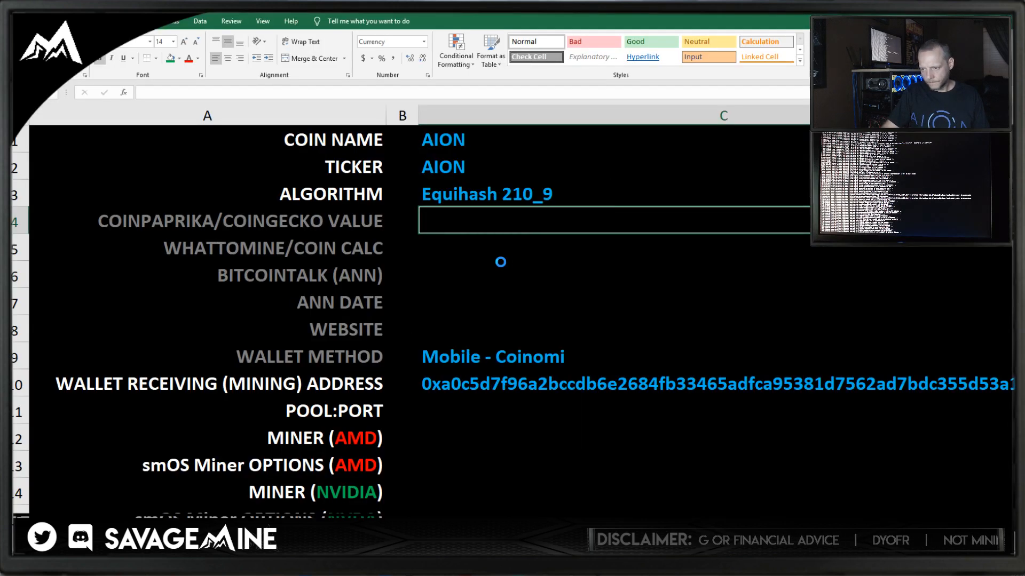
{"action": "left_click", "coordinate": [443, 247]}
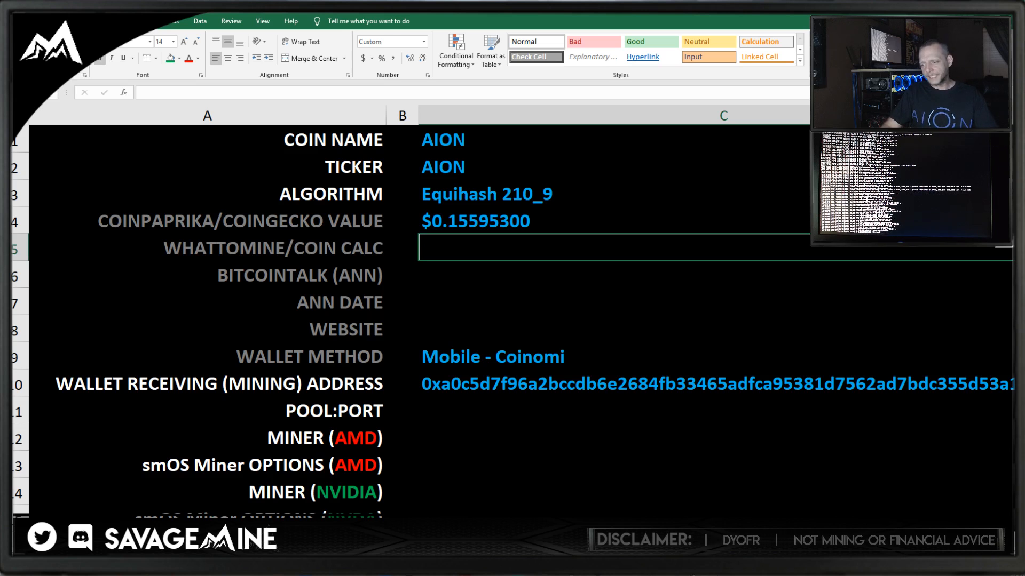
Switch to WhatToMine in the browser, filter its coin calculators by aion, and open the Aion calculator
{"action": "mouse_move", "coordinate": [704, 531]}
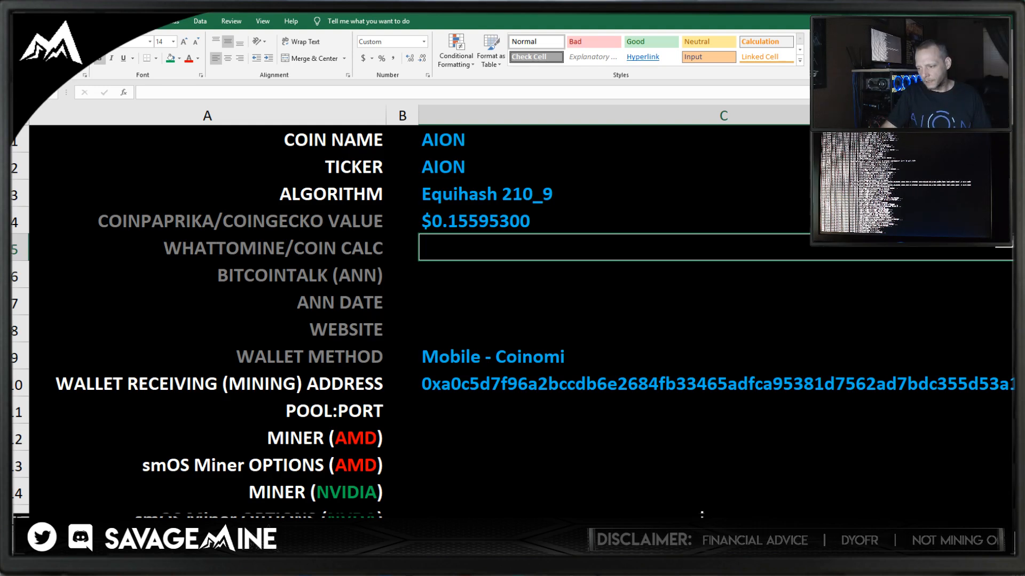
{"action": "key", "text": "alt+Tab"}
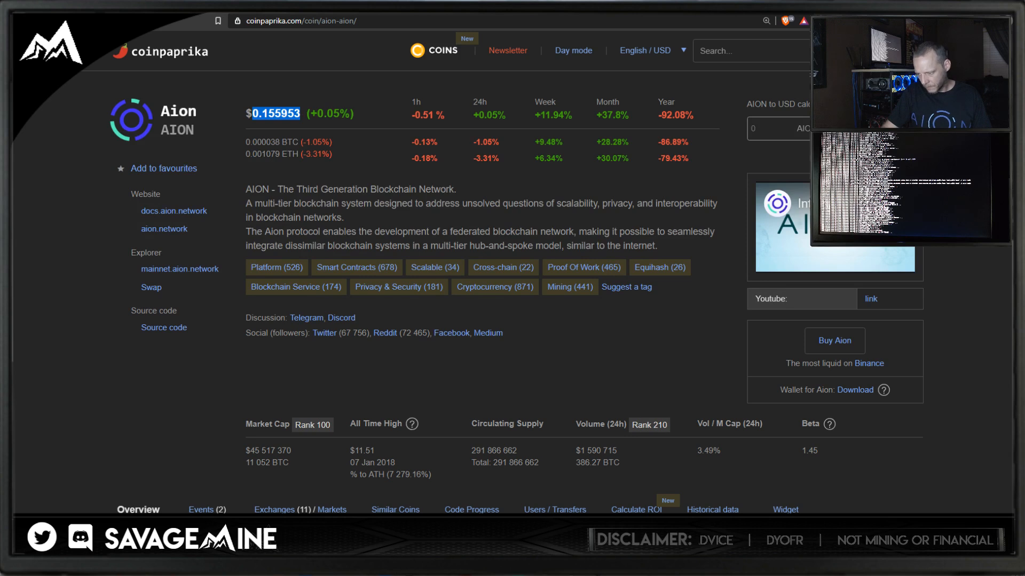
{"action": "key", "text": "alt+Tab"}
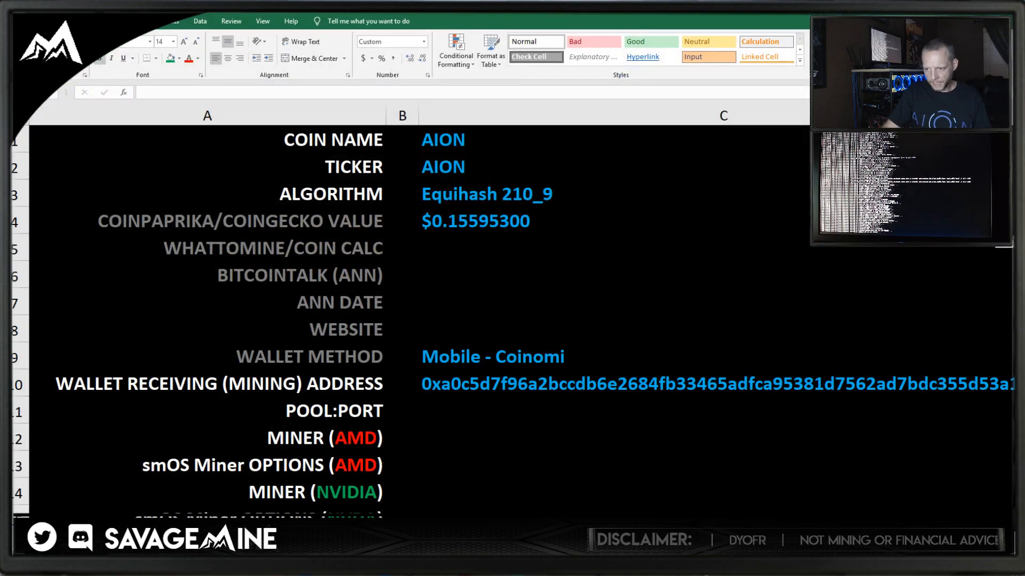
{"action": "key", "text": "alt+Tab"}
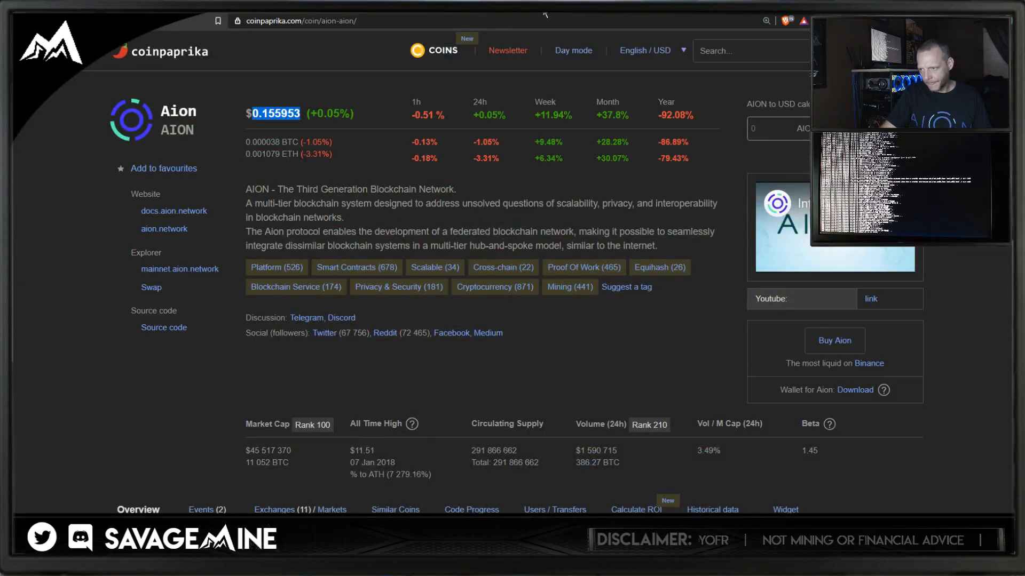
{"action": "key", "text": "ctrl+Tab"}
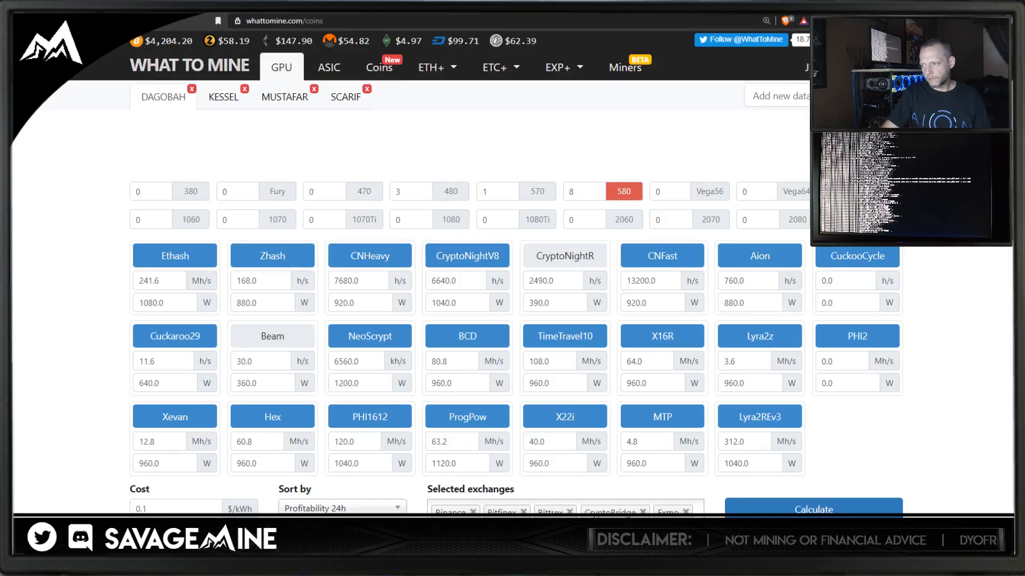
{"action": "key", "text": "F5"}
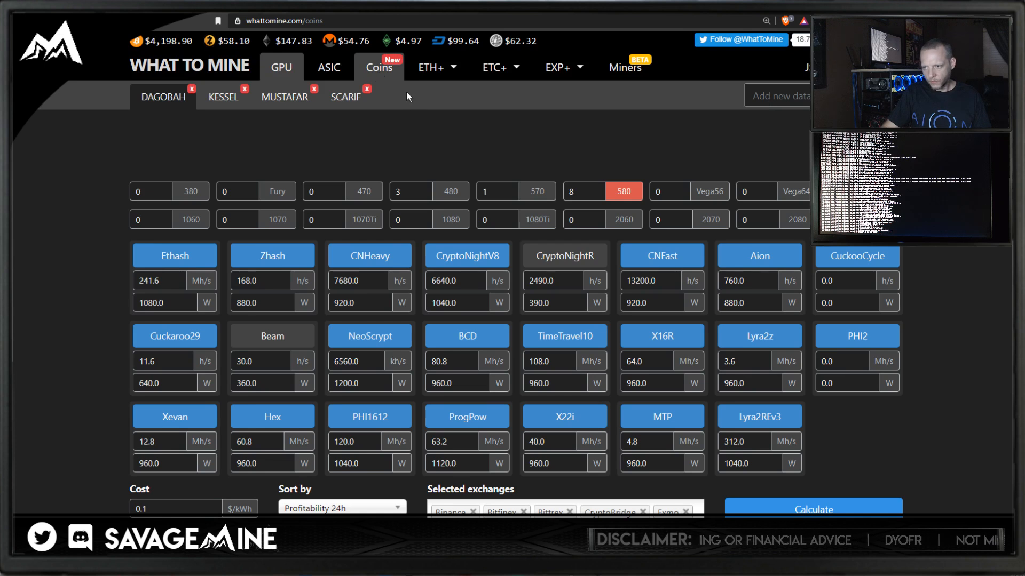
{"action": "left_click", "coordinate": [379, 67]}
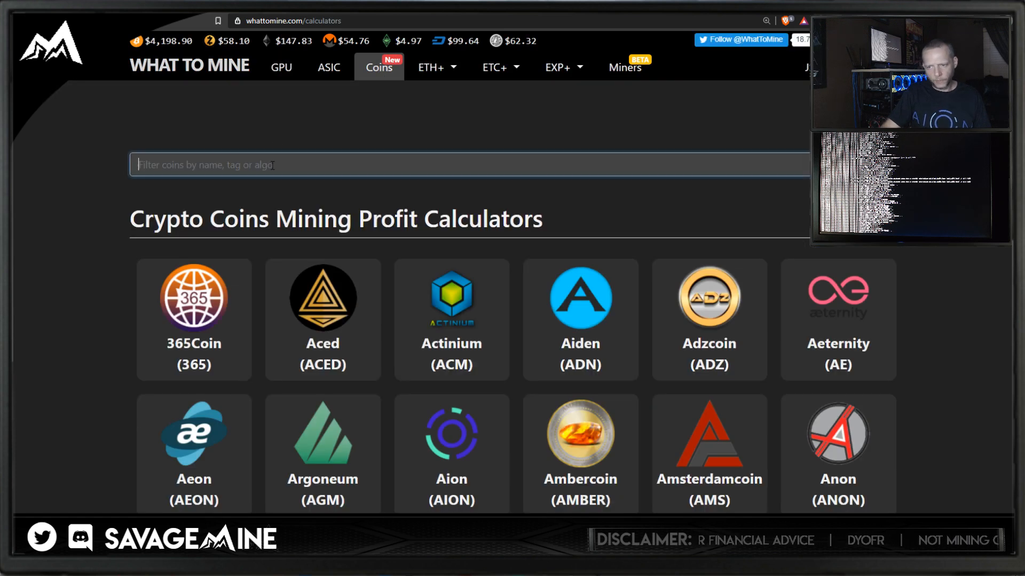
{"action": "type", "text": "aion"}
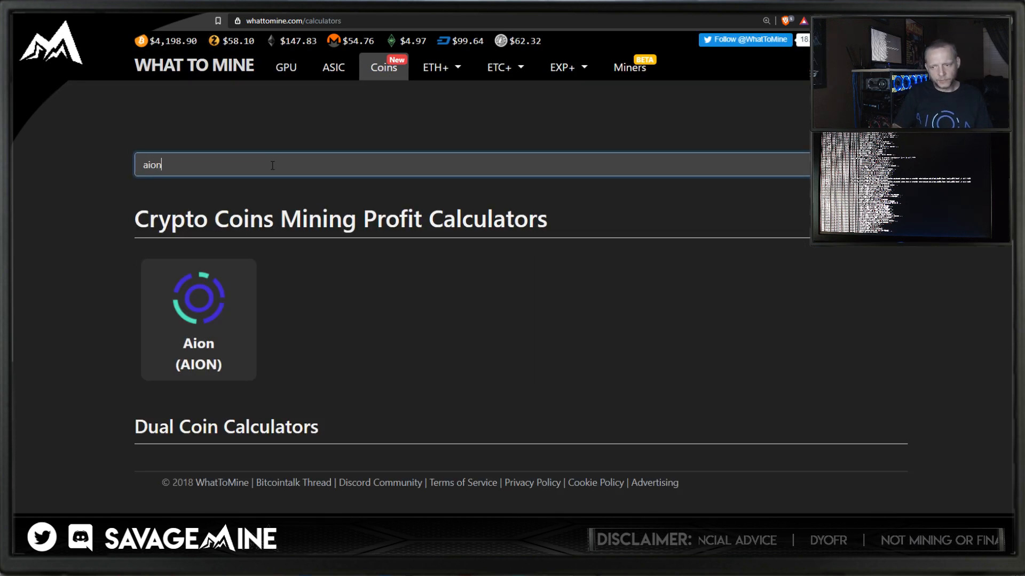
{"action": "left_click", "coordinate": [216, 304]}
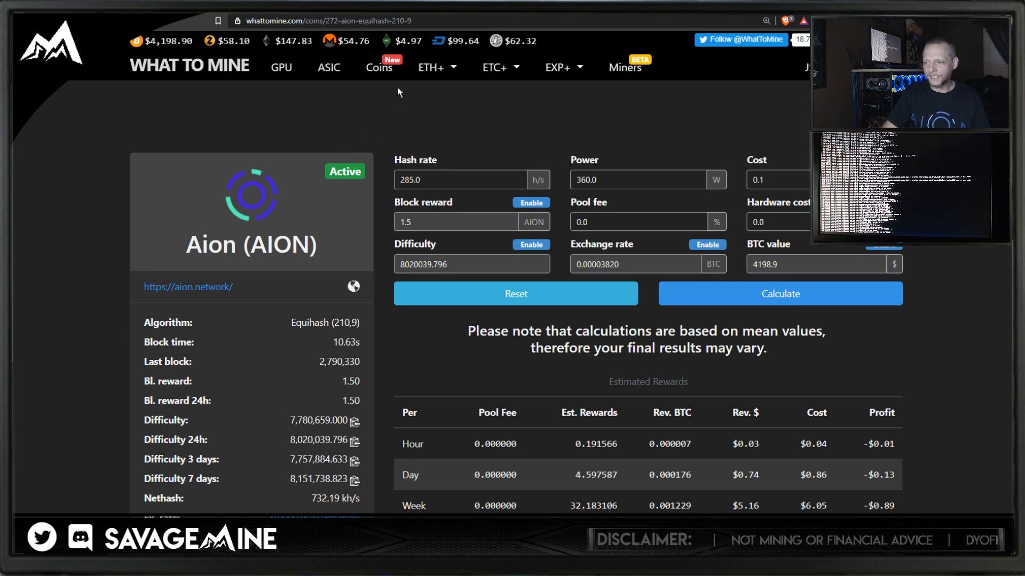
Copy the Aion calculator address, whattomine.com/coins/272-aion-equihash-210-9, into the WHATTOMINE/COIN CALC row of the Excel sheet
{"action": "left_click", "coordinate": [420, 21]}
{"action": "right_click", "coordinate": [392, 21]}
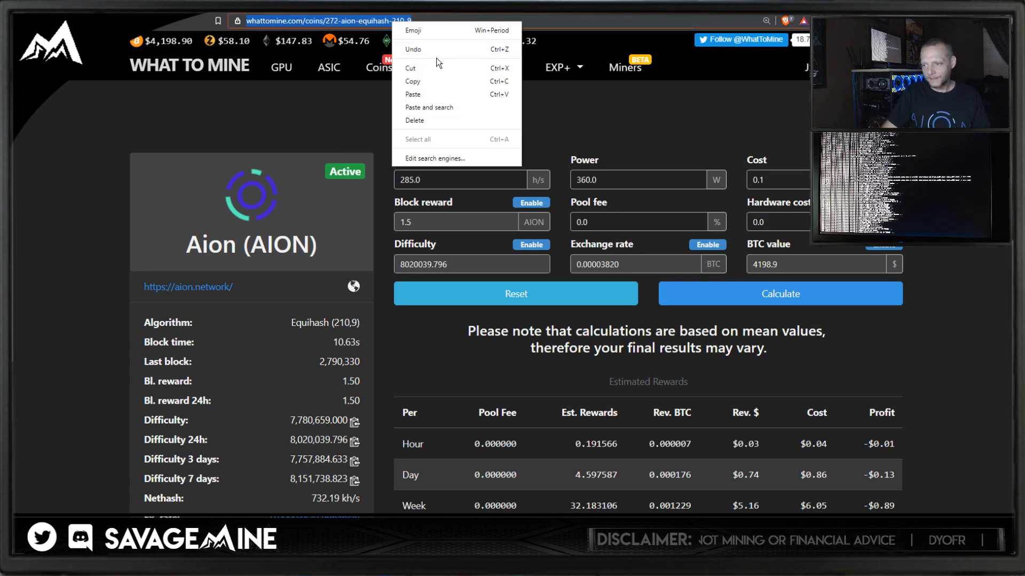
{"action": "left_click", "coordinate": [432, 80]}
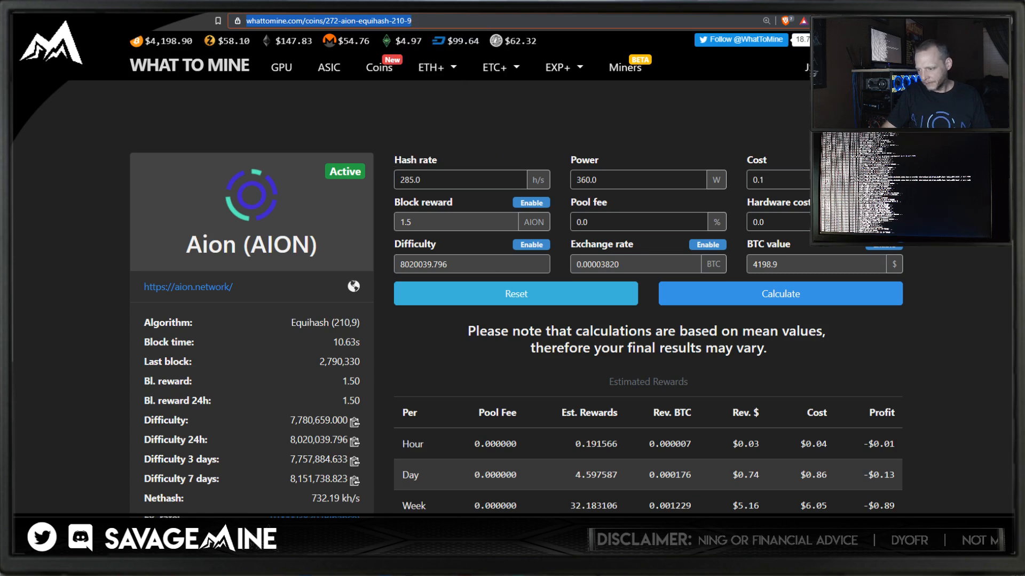
{"action": "key", "text": "alt+Tab"}
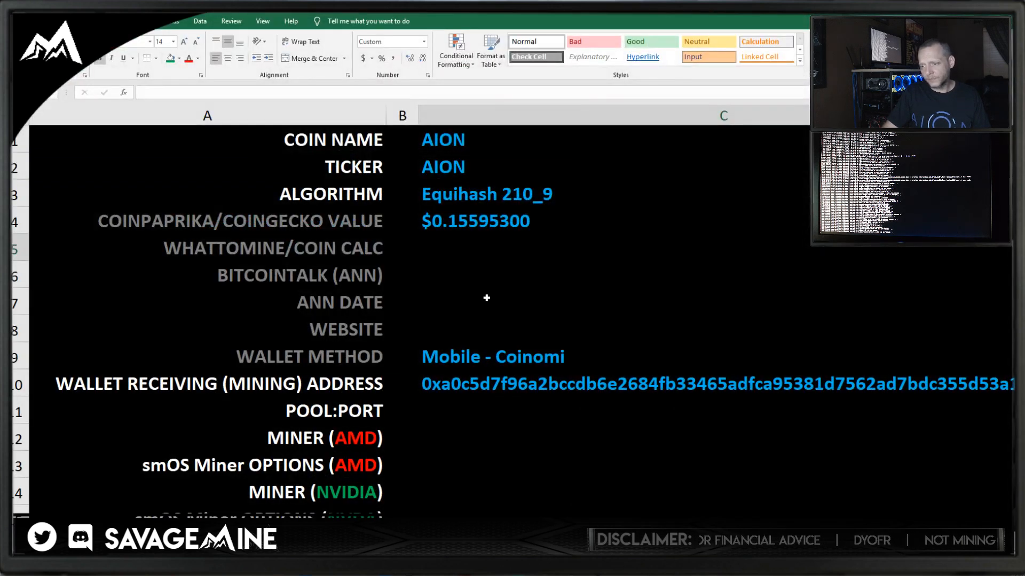
{"action": "left_click", "coordinate": [436, 243]}
{"action": "right_click", "coordinate": [436, 246]}
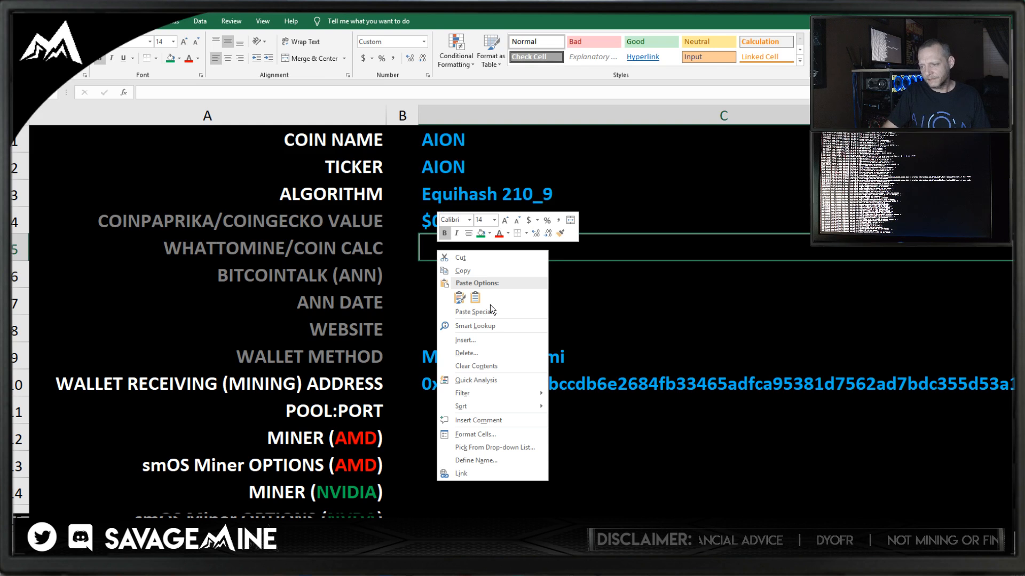
{"action": "left_click", "coordinate": [475, 298]}
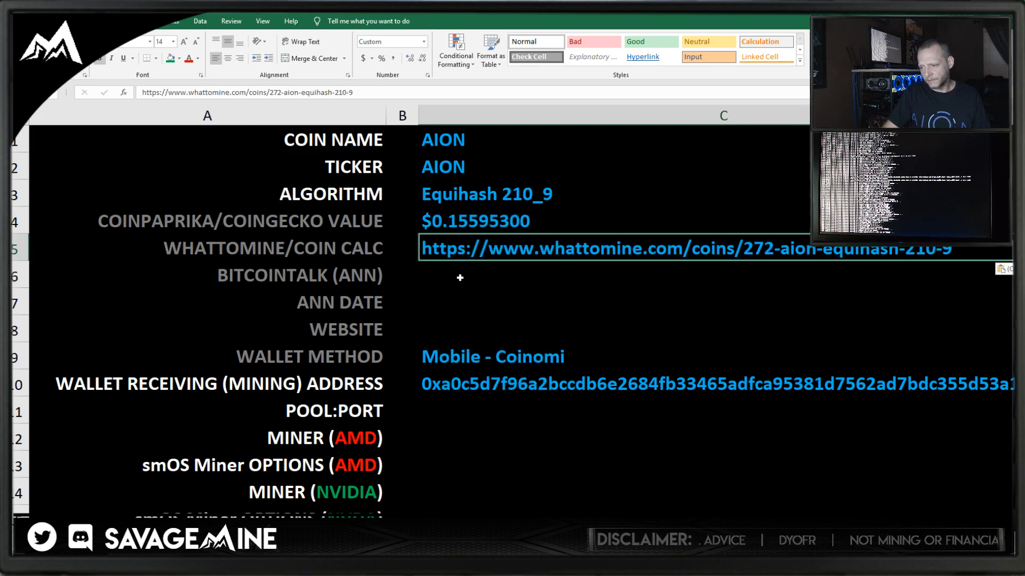
{"action": "left_click", "coordinate": [469, 272]}
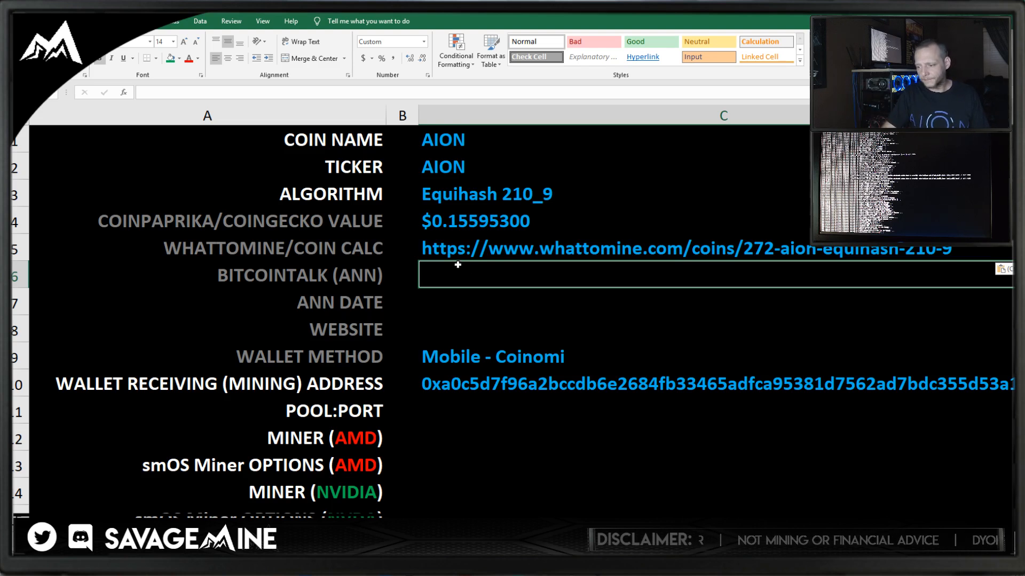
Return to the browser and check the Coinpaprika Aion page for a Bitcointalk announcement link
{"action": "left_click", "coordinate": [454, 250]}
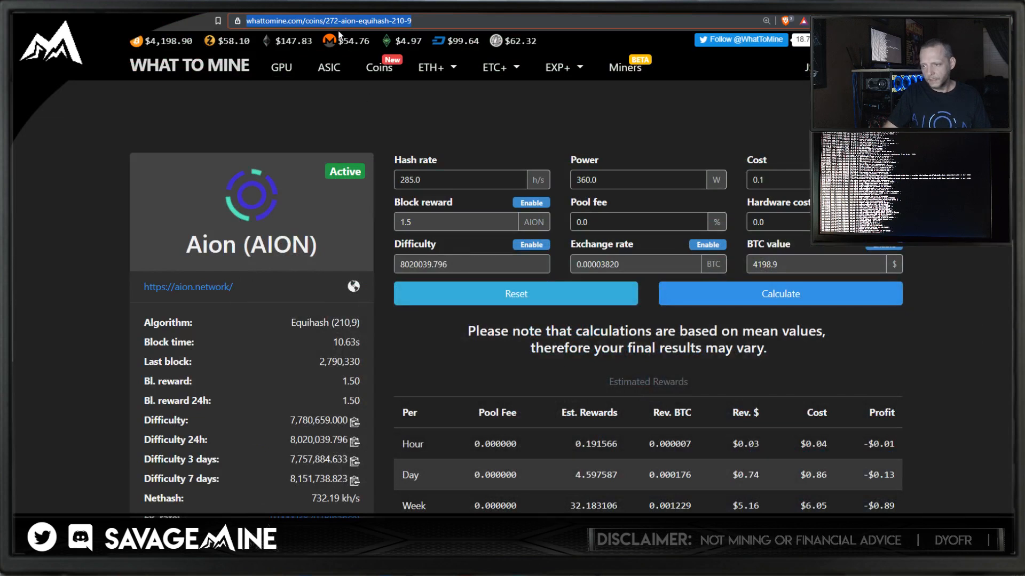
{"action": "key", "text": "ctrl+Tab"}
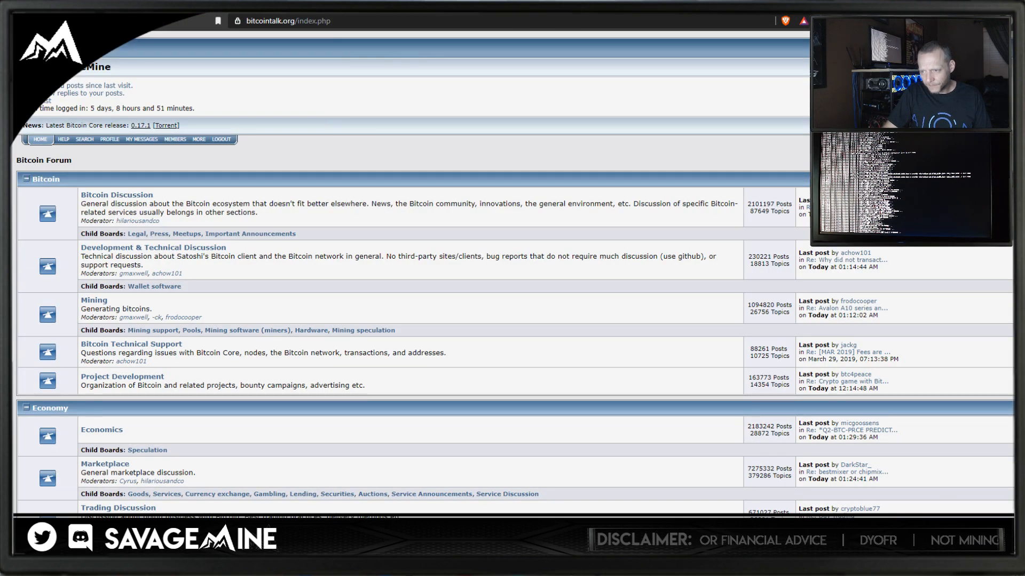
{"action": "key", "text": "ctrl+Tab"}
{"action": "key", "text": "ctrl+Tab"}
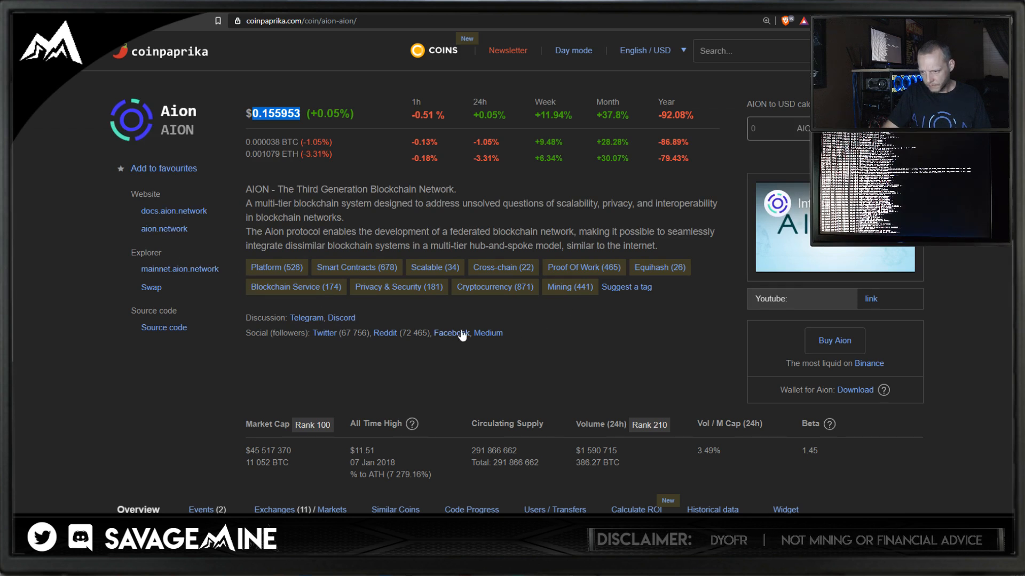
{"action": "scroll", "coordinate": [350, 335], "scroll_direction": "down", "scroll_amount": 1}
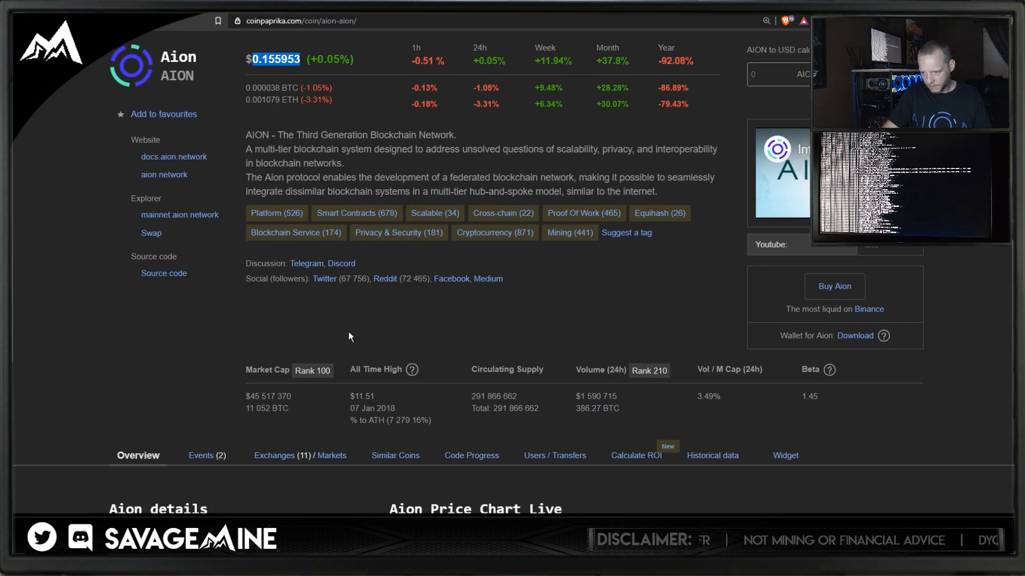
{"action": "scroll", "coordinate": [348, 333], "scroll_direction": "up", "scroll_amount": 1}
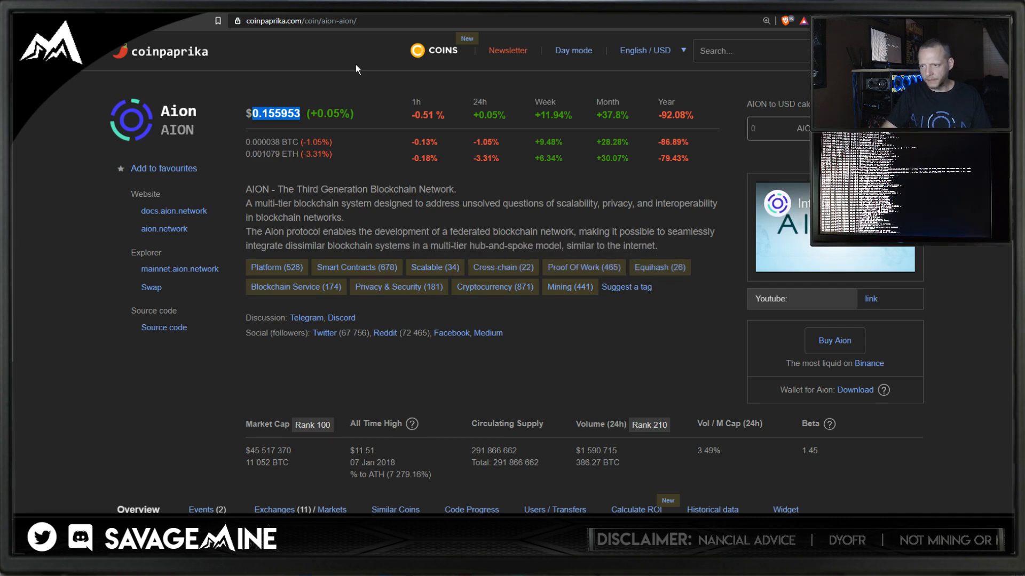
{"action": "key", "text": "ctrl+l"}
{"action": "type", "text": "coinmarketcap.com"}
{"action": "key", "text": "Return"}
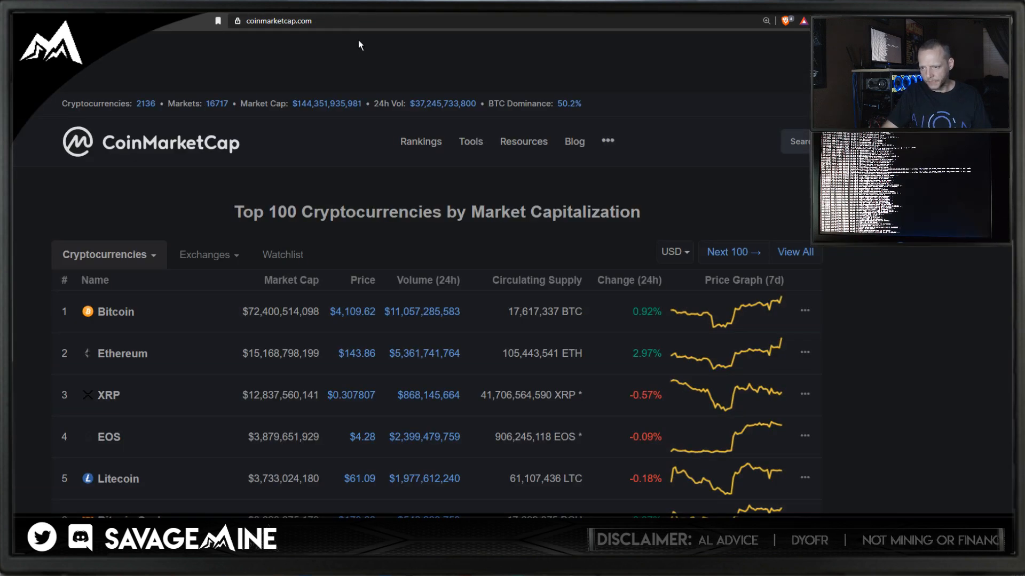
Go to coingecko.com, search for aion, and open the Aion coin page
{"action": "key", "text": "ctrl+l"}
{"action": "type", "text": "coingecko.com"}
{"action": "key", "text": "Return"}
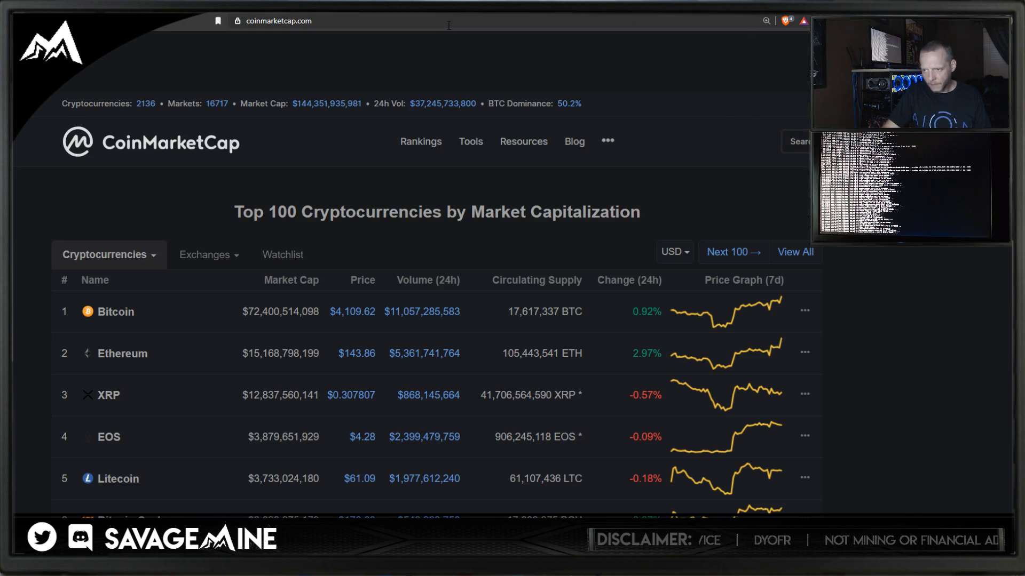
{"action": "left_click", "coordinate": [760, 139]}
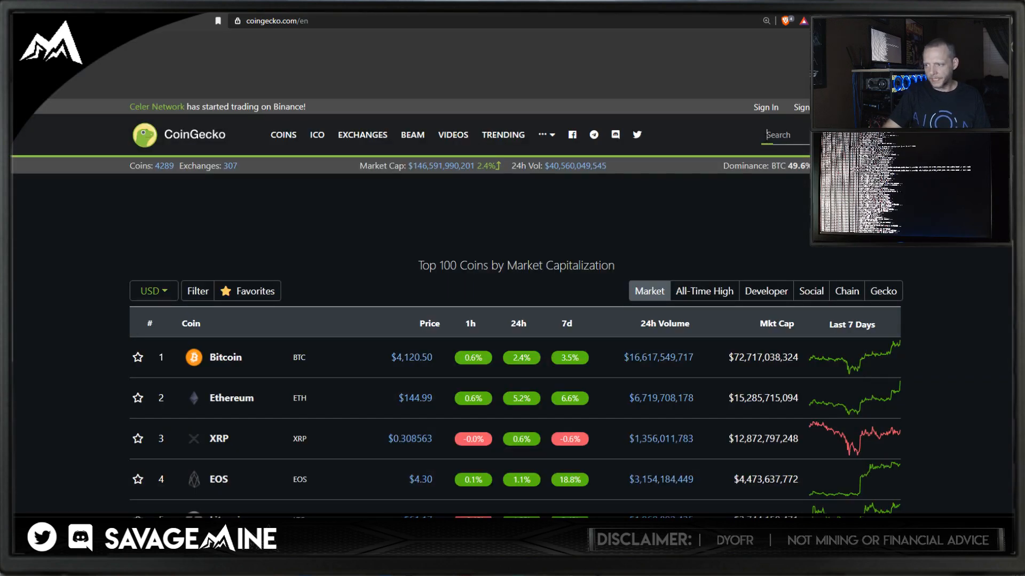
{"action": "type", "text": "aion"}
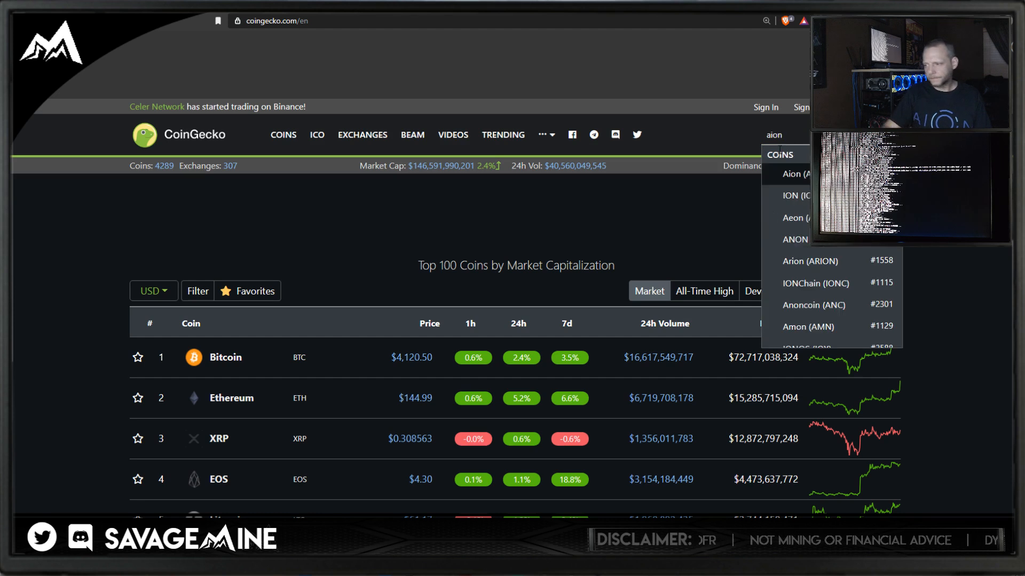
{"action": "left_click", "coordinate": [793, 185]}
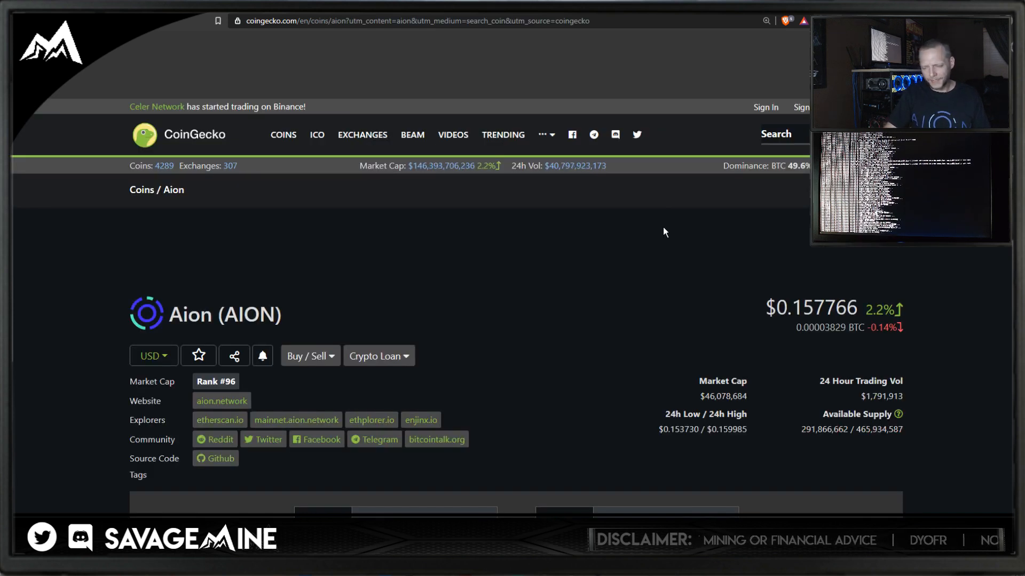
Open Aion's bitcointalk.org community link in a new tab and bring up the announcement thread
{"action": "right_click", "coordinate": [440, 439]}
{"action": "left_click", "coordinate": [476, 327]}
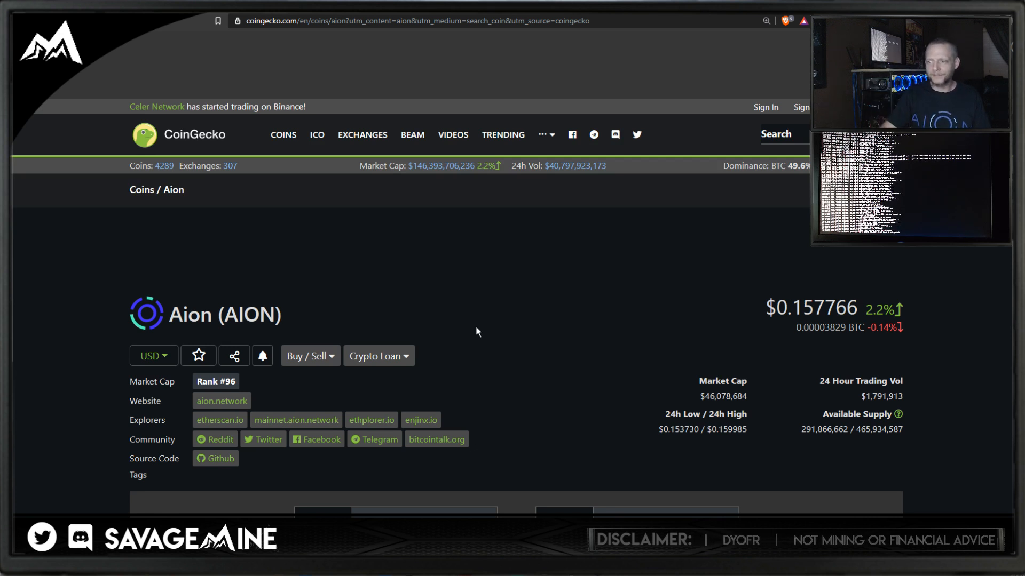
{"action": "left_click", "coordinate": [424, 14]}
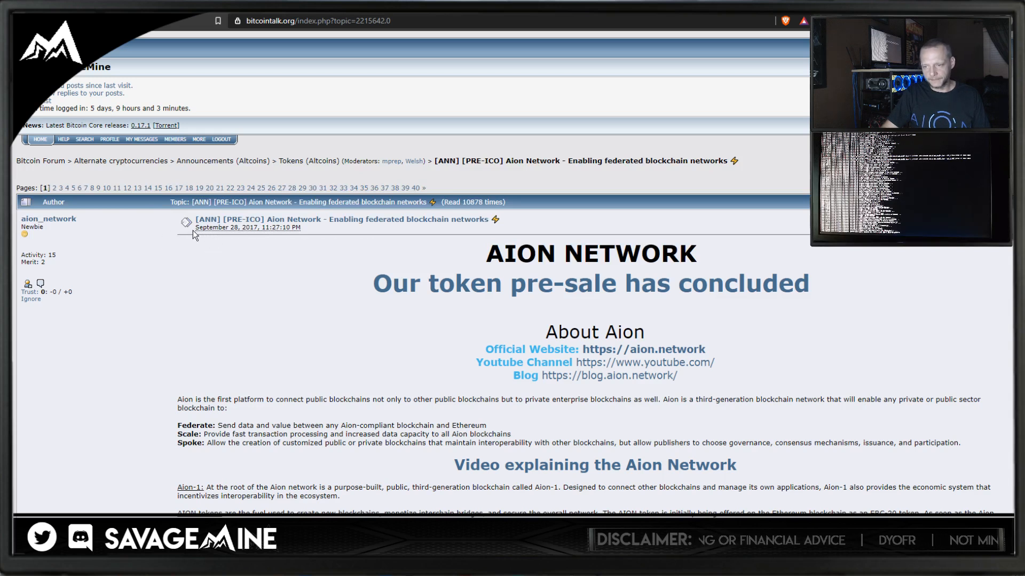
Copy the announcement thread's address, bitcointalk.org/index.php?topic=2215642.0, into the BITCOINTALK (ANN) row of the Excel sheet
{"action": "left_click", "coordinate": [379, 22]}
{"action": "right_click", "coordinate": [379, 21]}
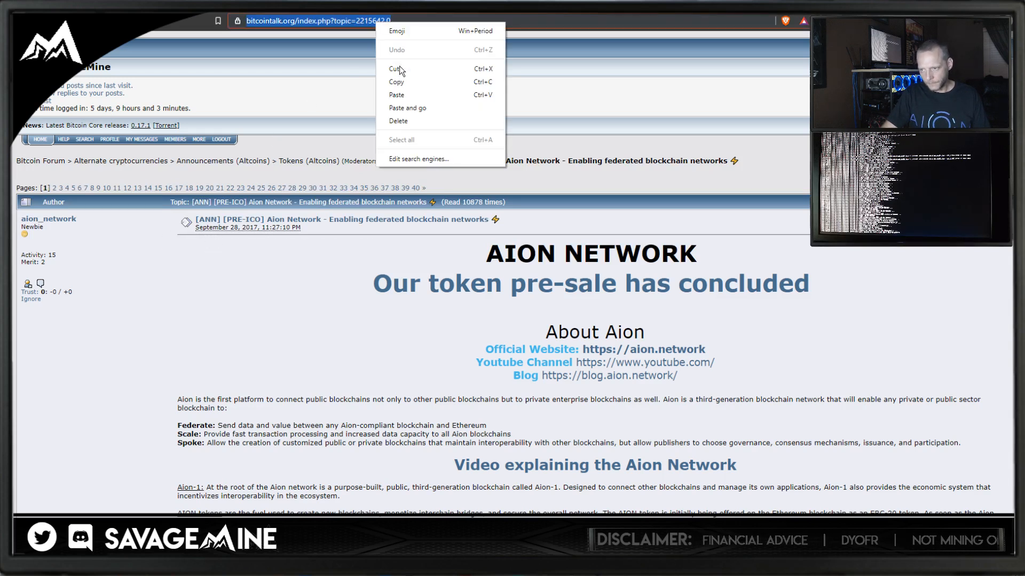
{"action": "left_click", "coordinate": [406, 80]}
{"action": "key", "text": "alt+Tab"}
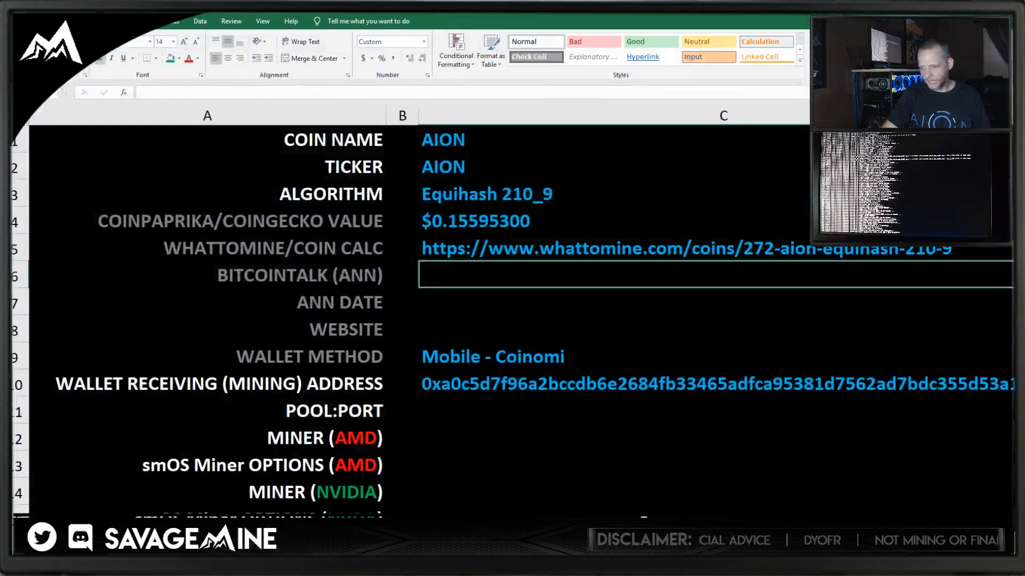
{"action": "right_click", "coordinate": [441, 272]}
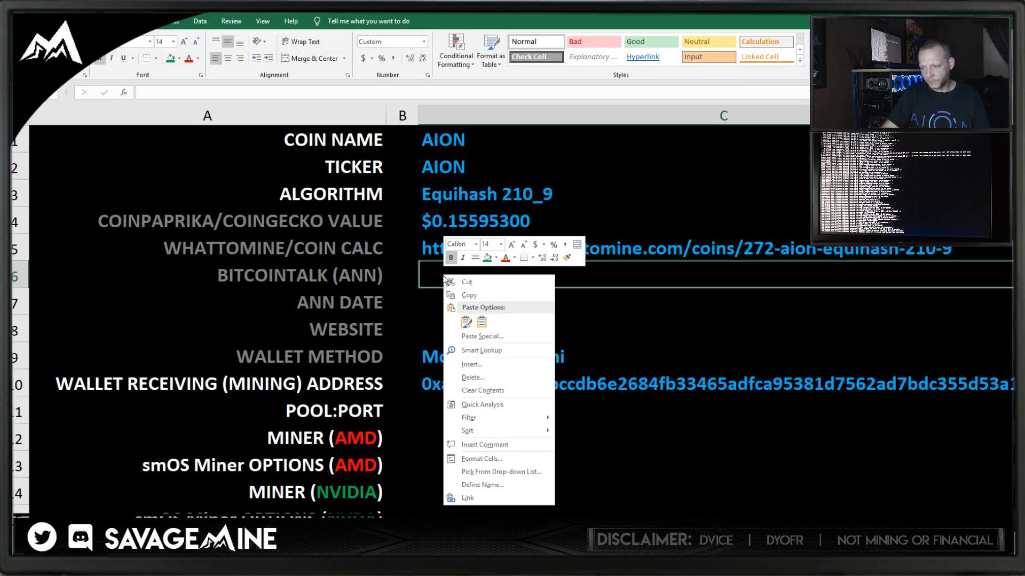
{"action": "left_click", "coordinate": [479, 320]}
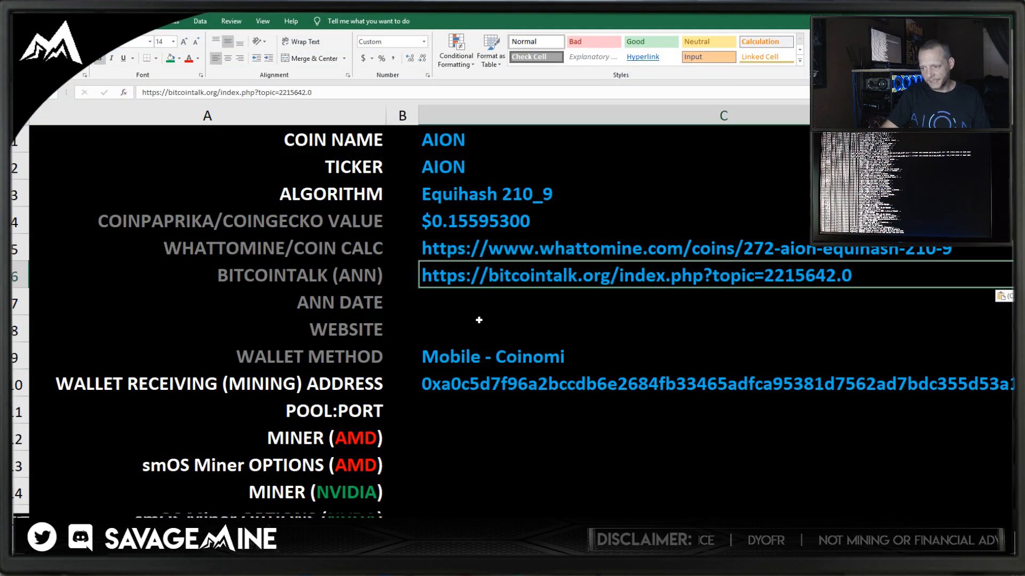
Enter 28 SEP 2017 as the ANN DATE in the sheet
{"action": "left_click", "coordinate": [444, 302]}
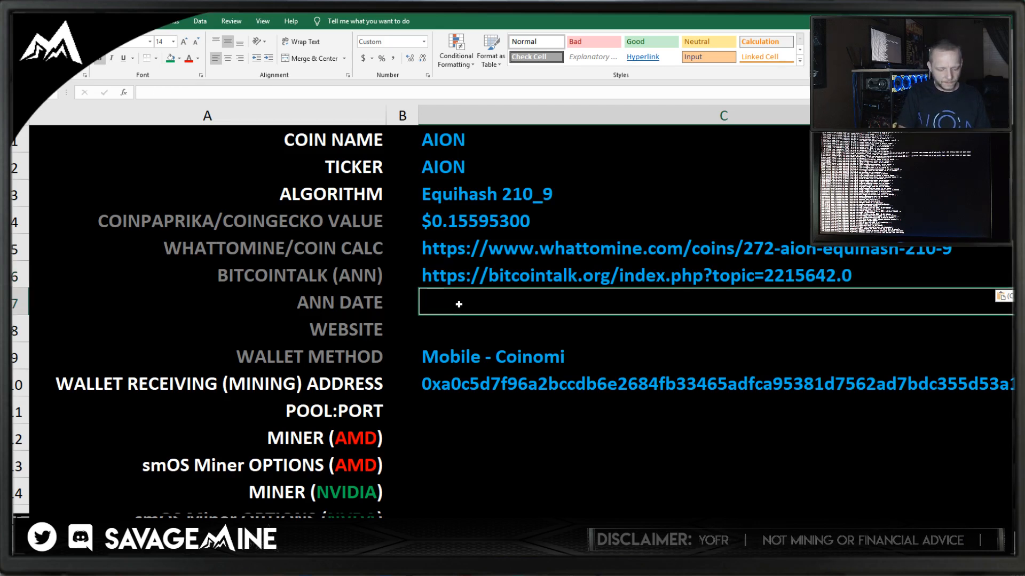
{"action": "type", "text": "28 SEP 2"}
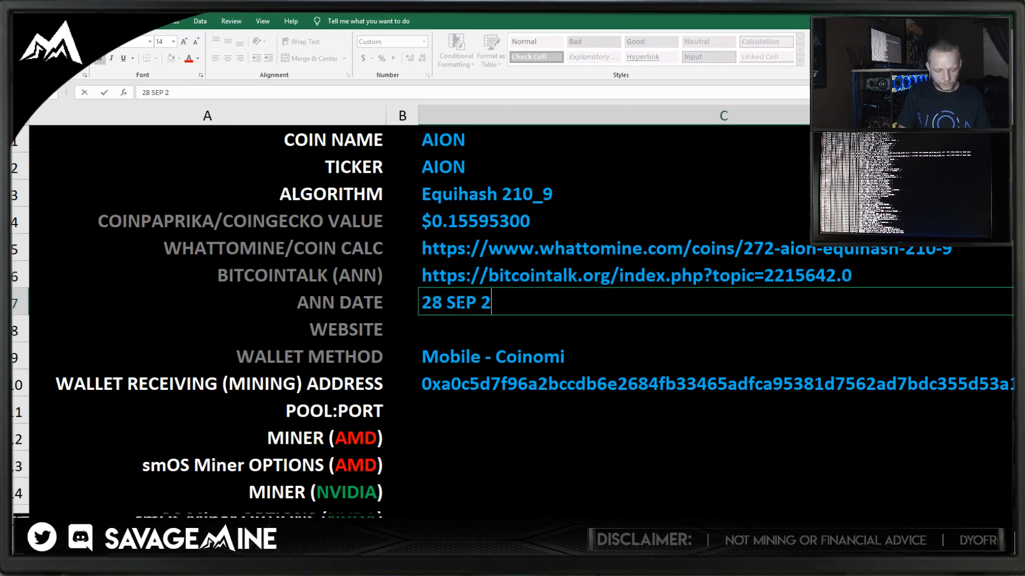
{"action": "type", "text": "017"}
{"action": "key", "text": "Return"}
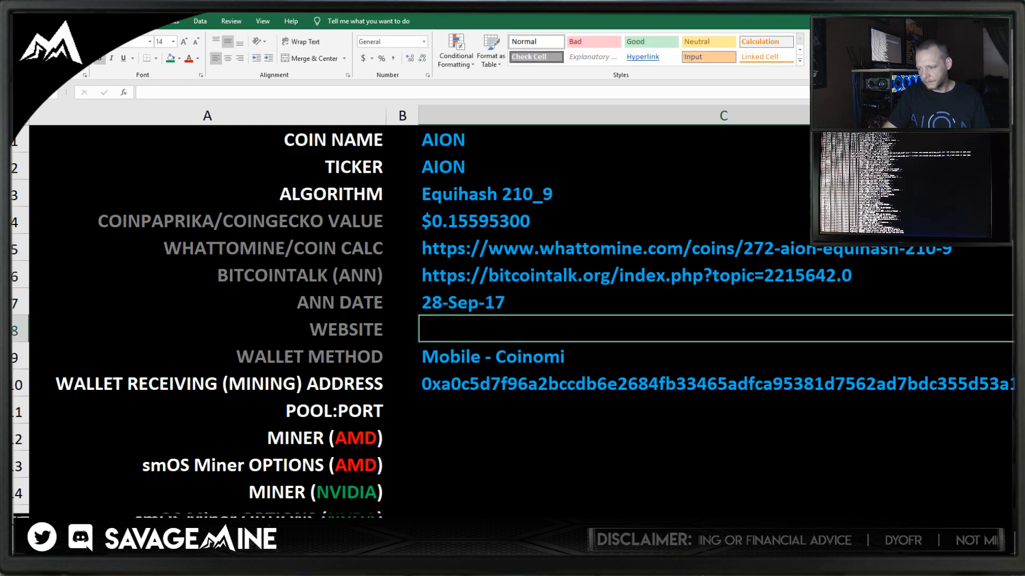
{"action": "key", "text": "alt+Tab"}
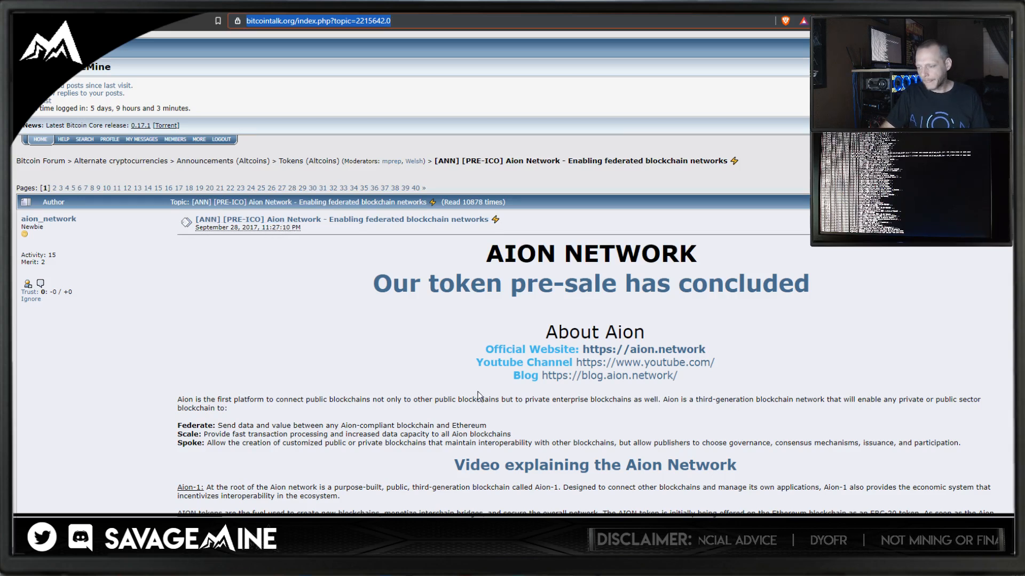
{"action": "key", "text": "alt+Tab"}
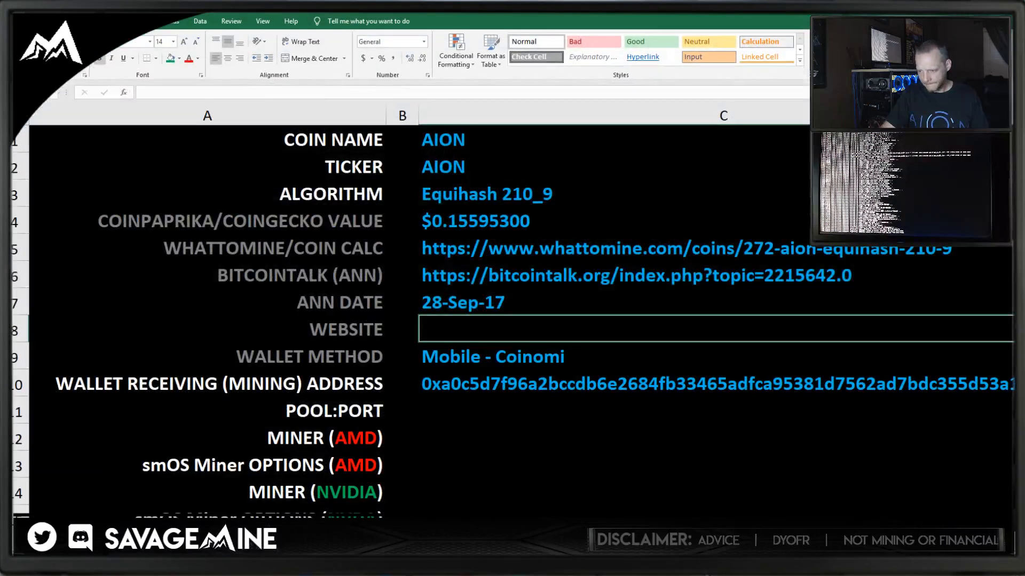
{"action": "key", "text": "alt+Tab"}
{"action": "left_click", "coordinate": [436, 18]}
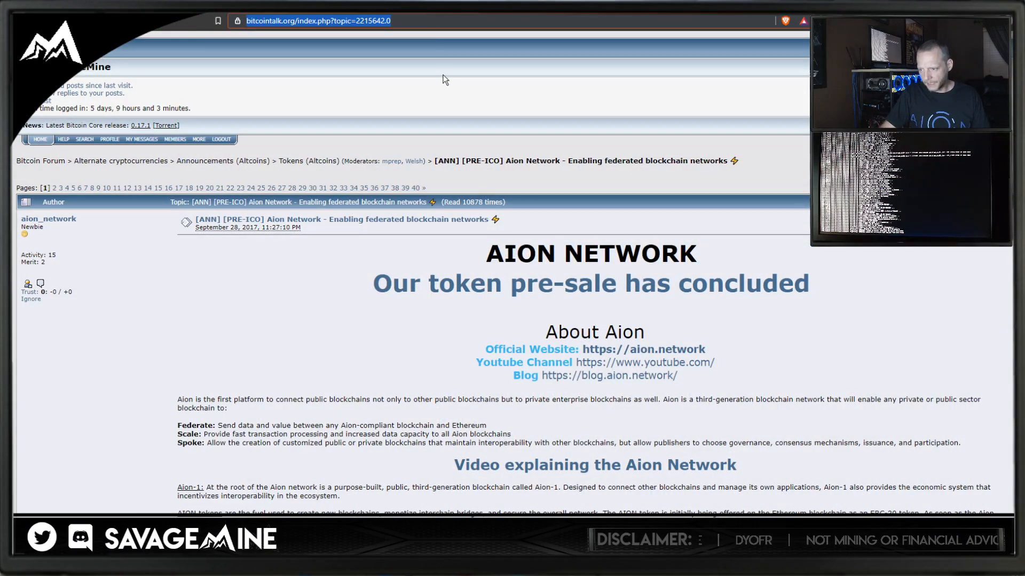
{"action": "right_click", "coordinate": [655, 351]}
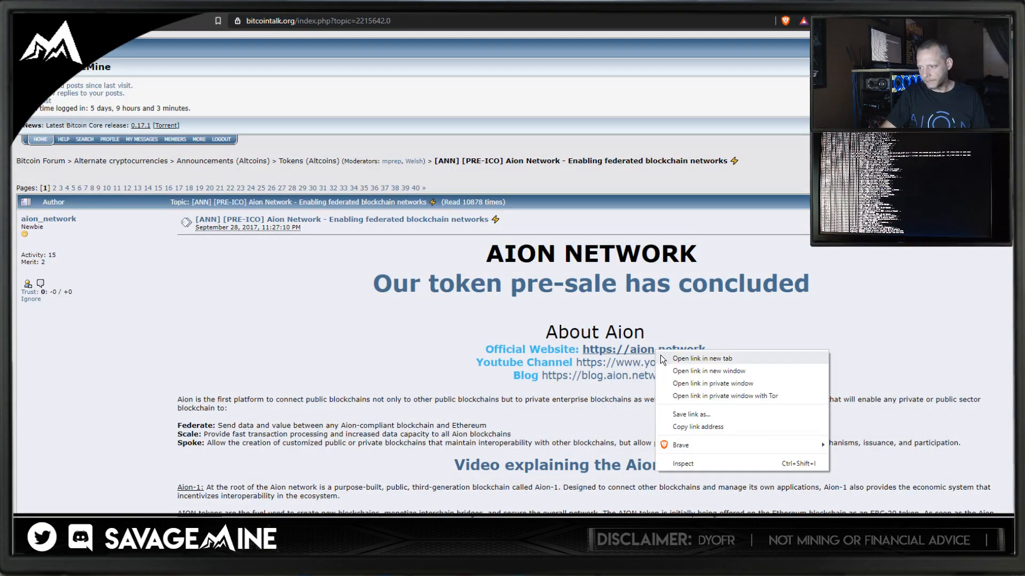
{"action": "left_click", "coordinate": [662, 358]}
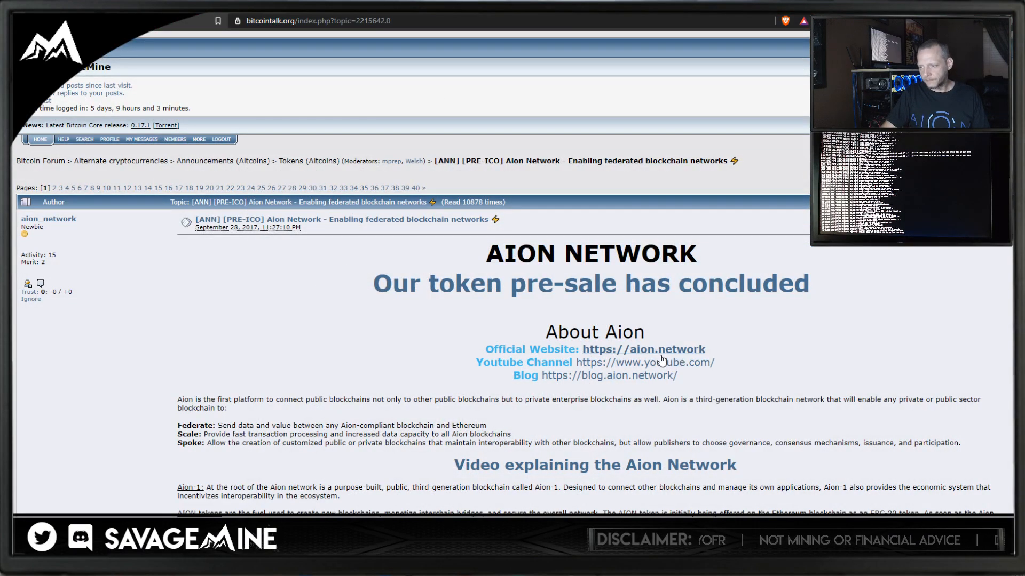
{"action": "left_click", "coordinate": [467, 11]}
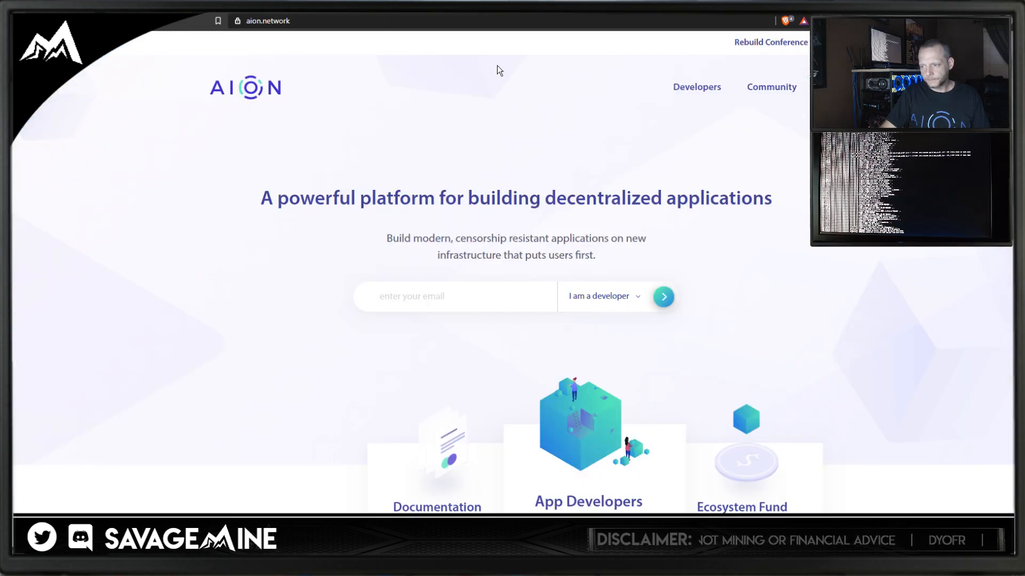
{"action": "left_click", "coordinate": [317, 22]}
{"action": "right_click", "coordinate": [265, 23]}
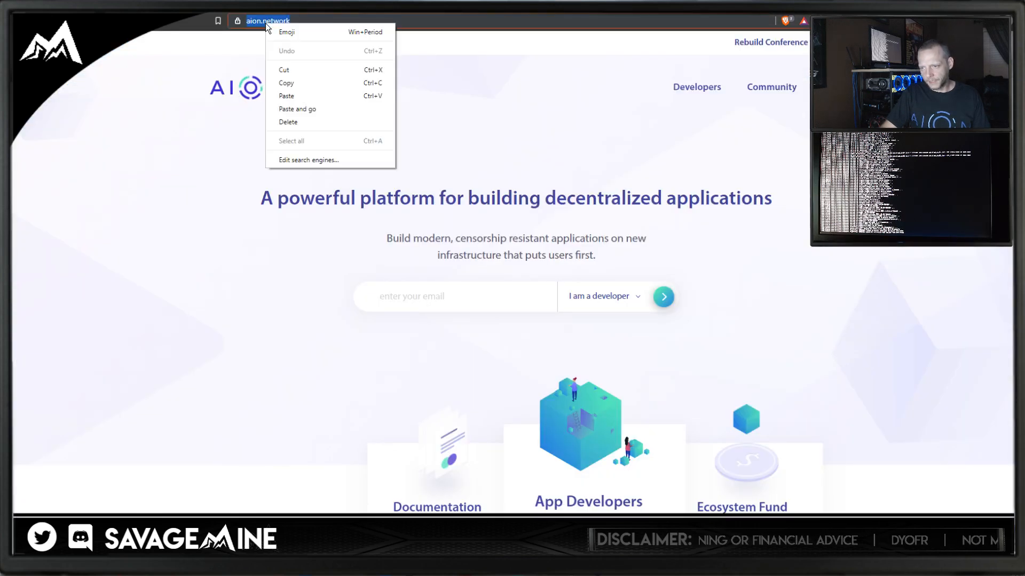
{"action": "left_click", "coordinate": [315, 83]}
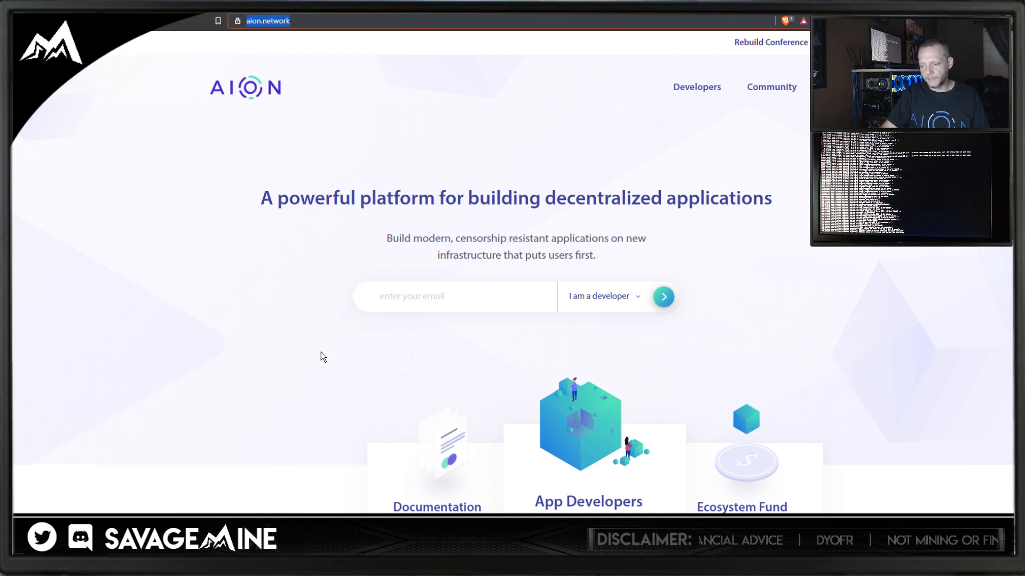
{"action": "scroll", "coordinate": [322, 356], "scroll_direction": "down", "scroll_amount": 3}
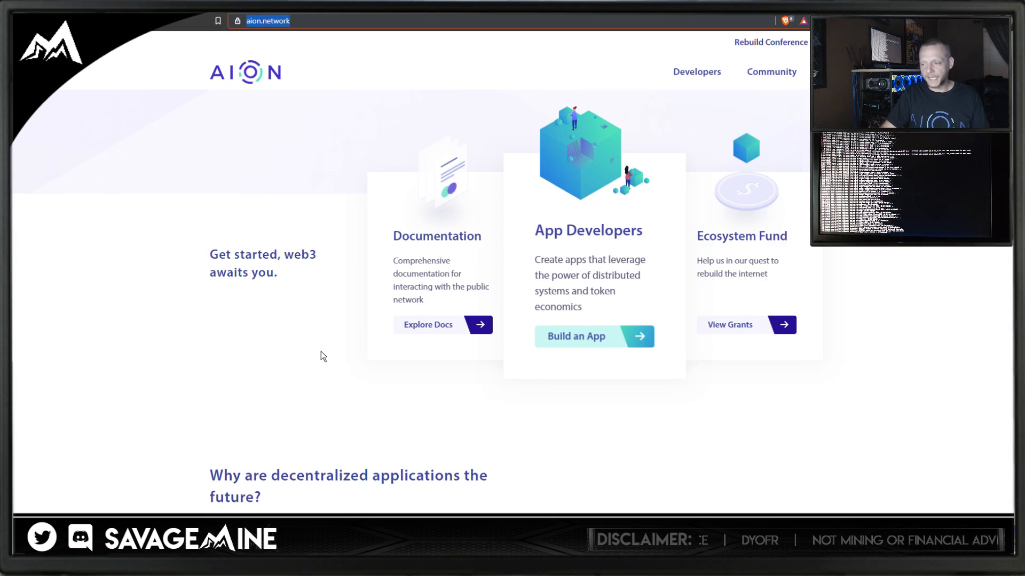
{"action": "scroll", "coordinate": [322, 351], "scroll_direction": "down", "scroll_amount": 10}
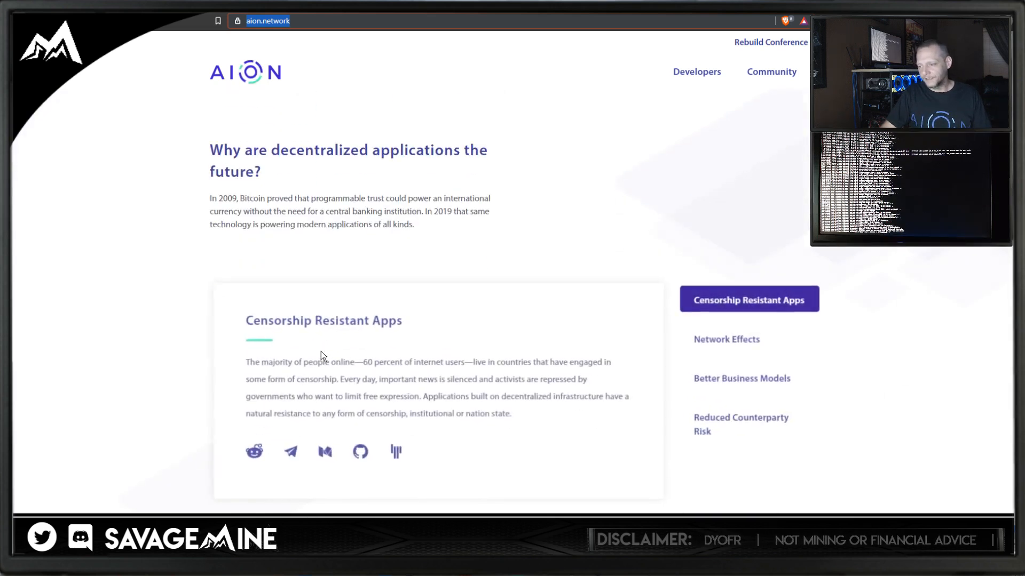
{"action": "key", "text": "alt+Tab"}
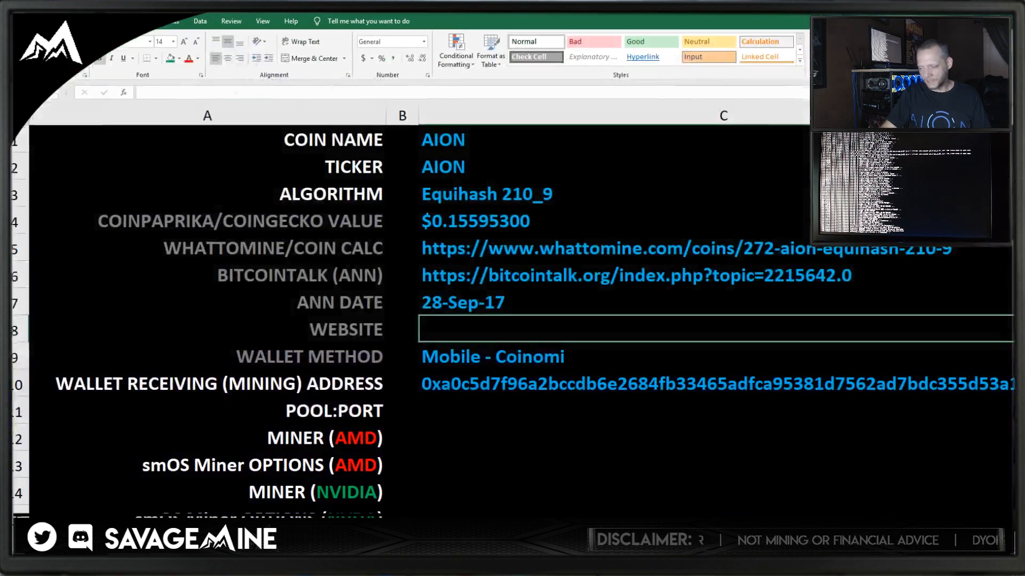
{"action": "right_click", "coordinate": [469, 332]}
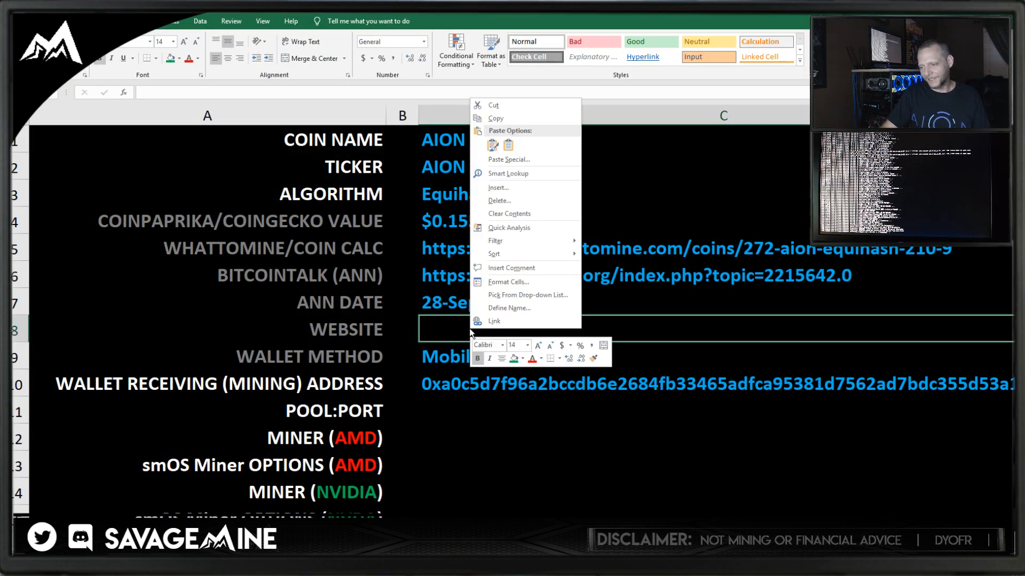
{"action": "left_click", "coordinate": [507, 150]}
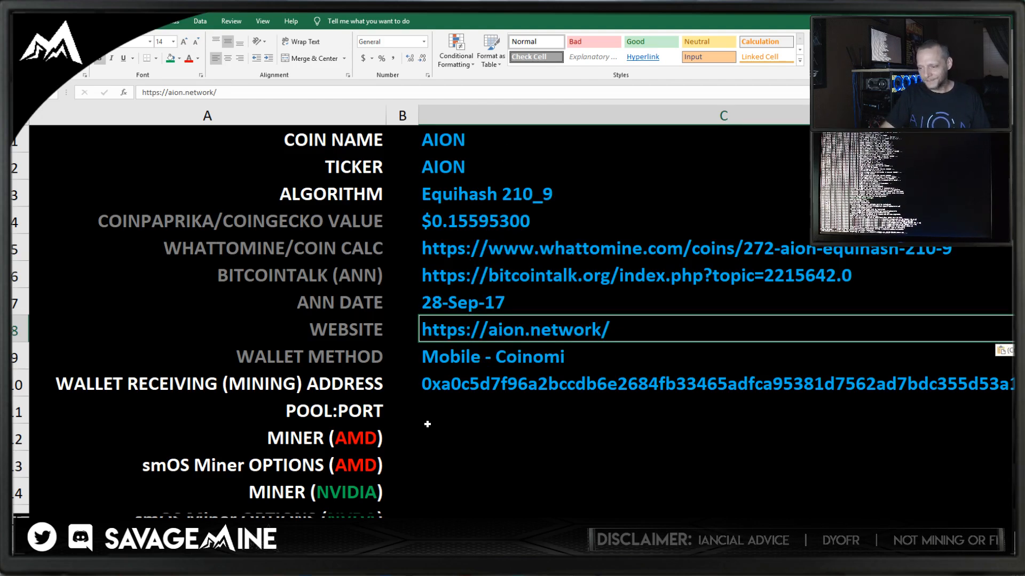
Return to the Aion website in the browser, open its Mining documentation for developers, and review the wallet, miner and pool instructions
{"action": "left_click", "coordinate": [441, 392]}
{"action": "left_click", "coordinate": [443, 416]}
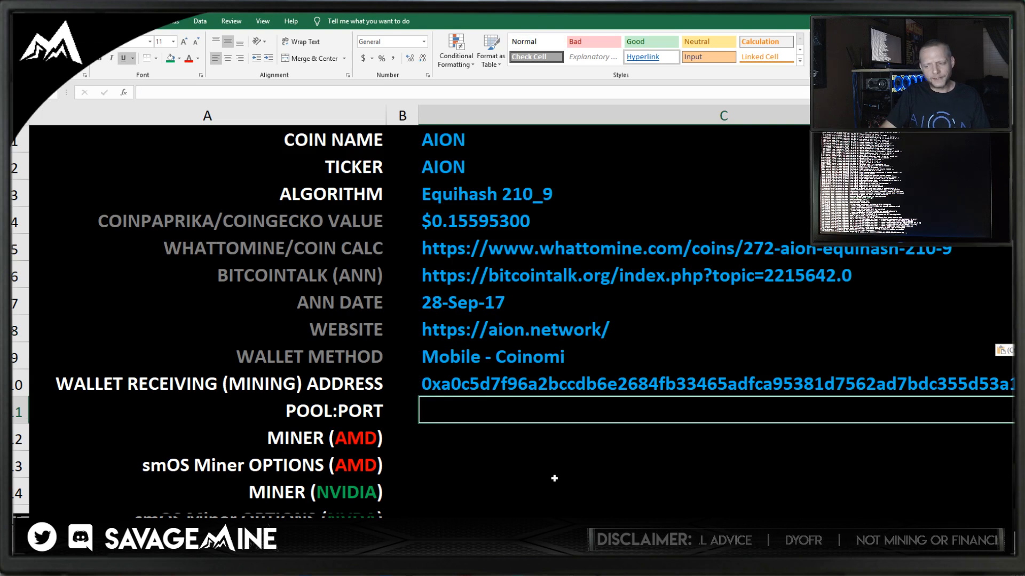
{"action": "key", "text": "alt+Tab"}
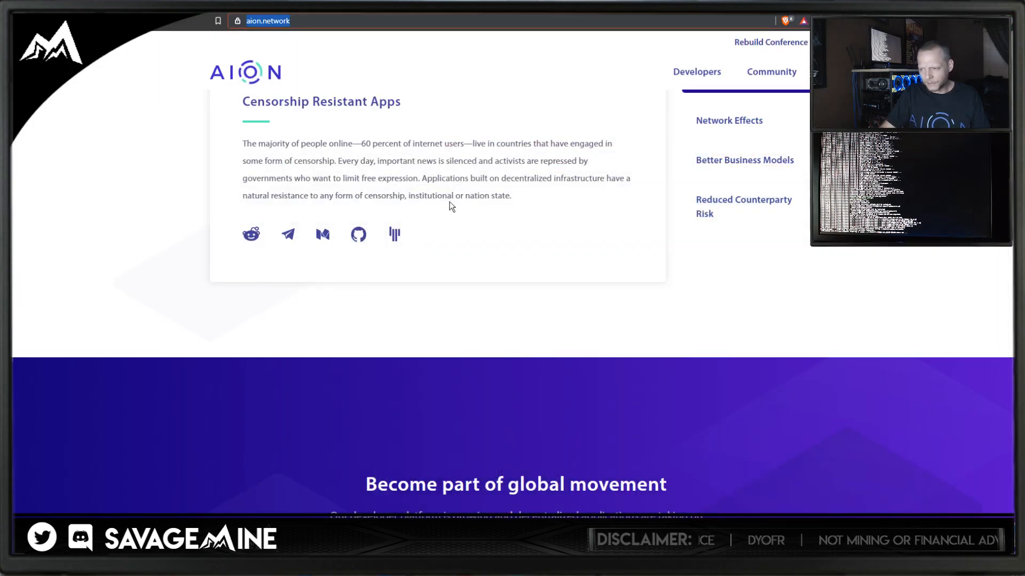
{"action": "scroll", "coordinate": [520, 280], "scroll_direction": "up", "scroll_amount": 15}
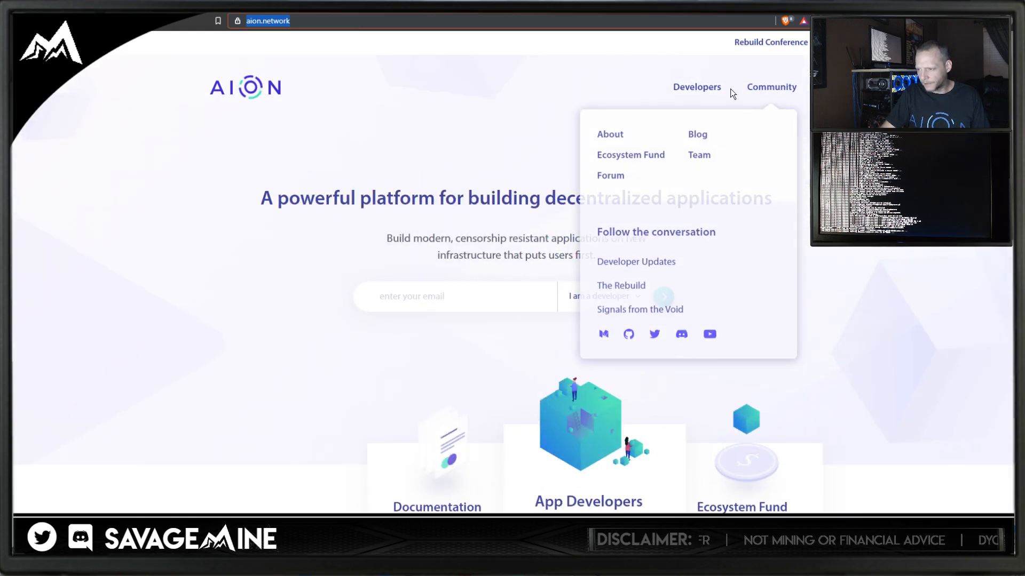
{"action": "mouse_move", "coordinate": [712, 94]}
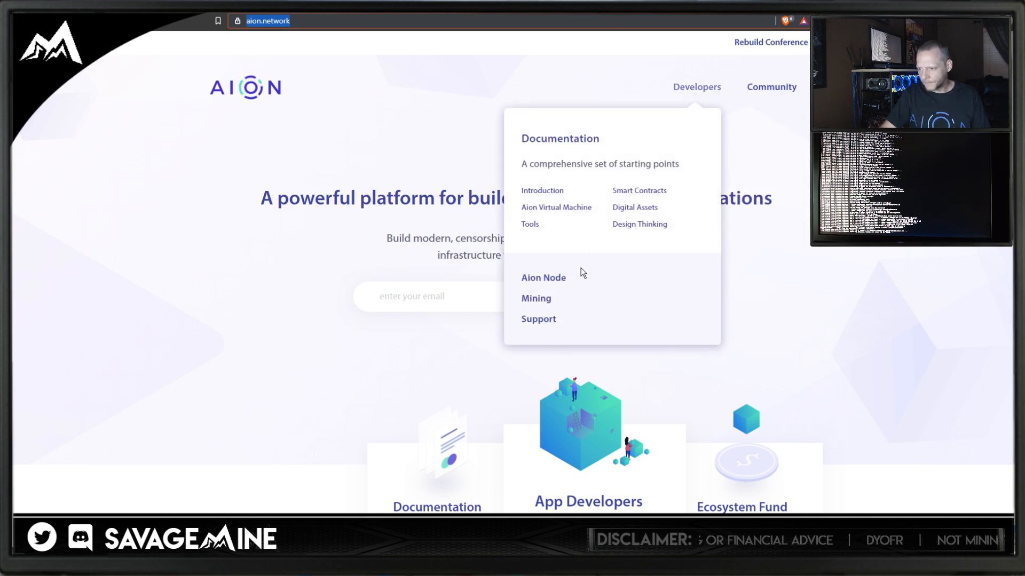
{"action": "left_click", "coordinate": [547, 300]}
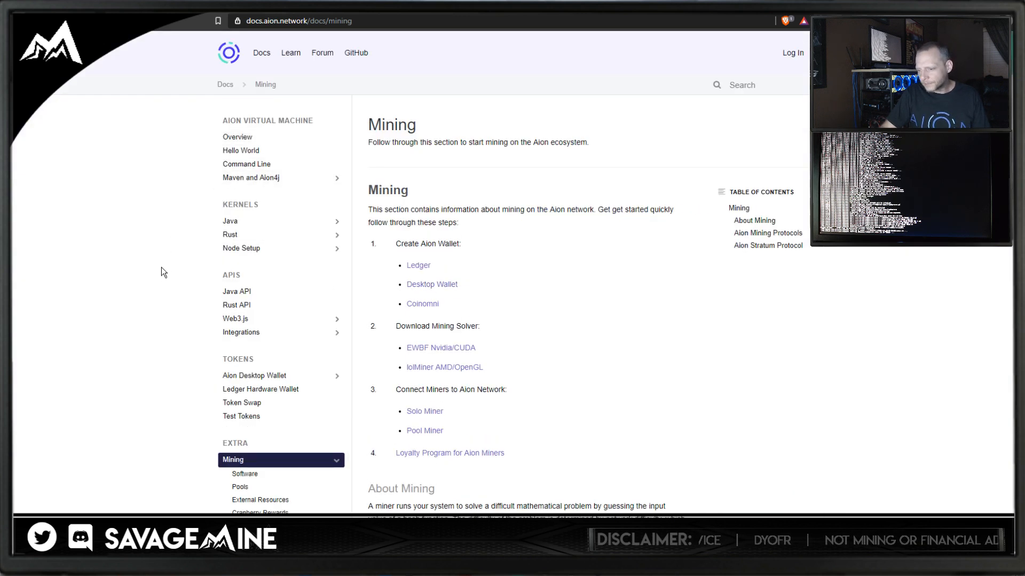
{"action": "scroll", "coordinate": [159, 273], "scroll_direction": "down", "scroll_amount": 2}
{"action": "scroll", "coordinate": [159, 278], "scroll_direction": "down", "scroll_amount": 1}
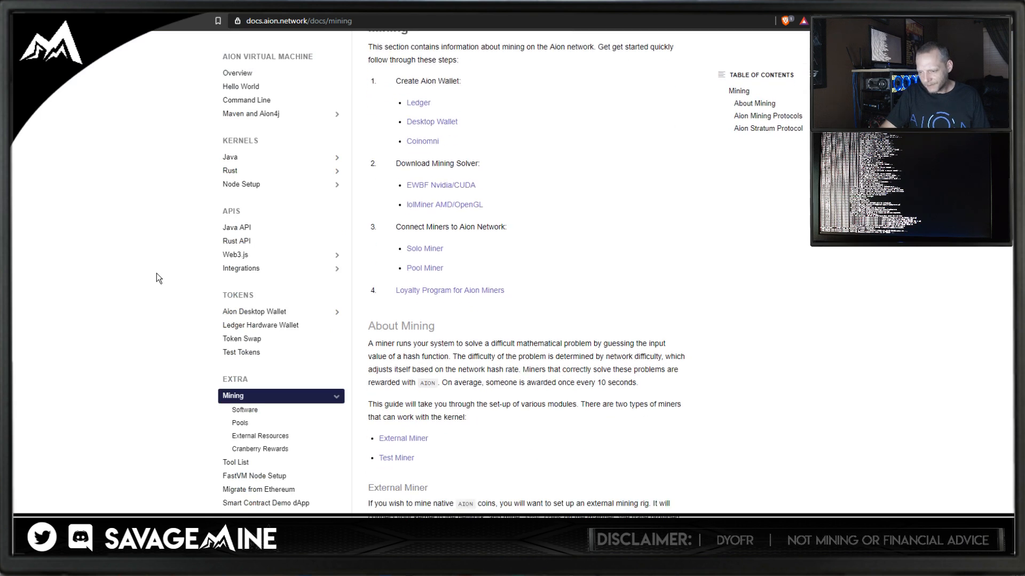
{"action": "scroll", "coordinate": [157, 275], "scroll_direction": "up", "scroll_amount": 2}
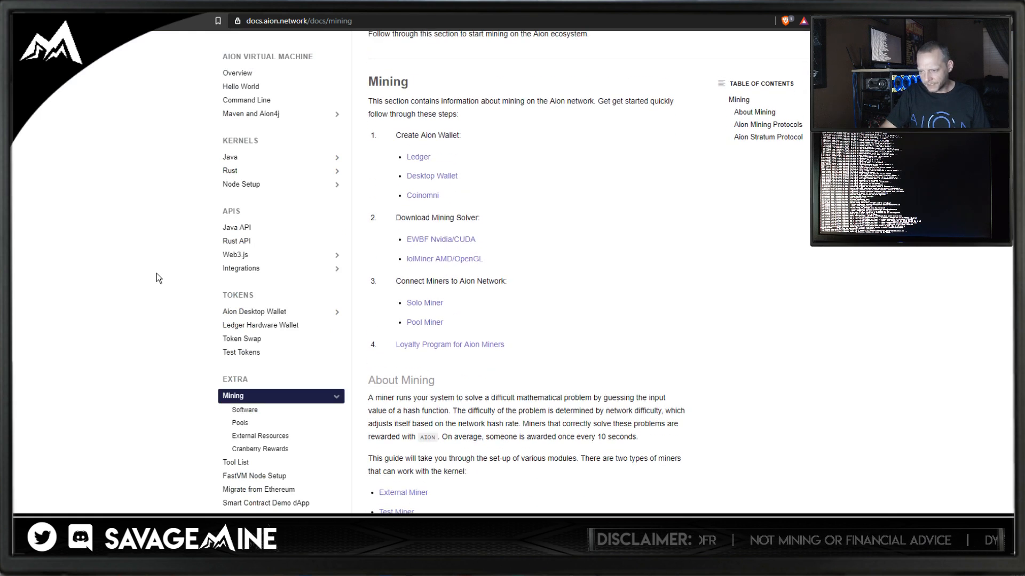
{"action": "scroll", "coordinate": [156, 278], "scroll_direction": "up", "scroll_amount": 1}
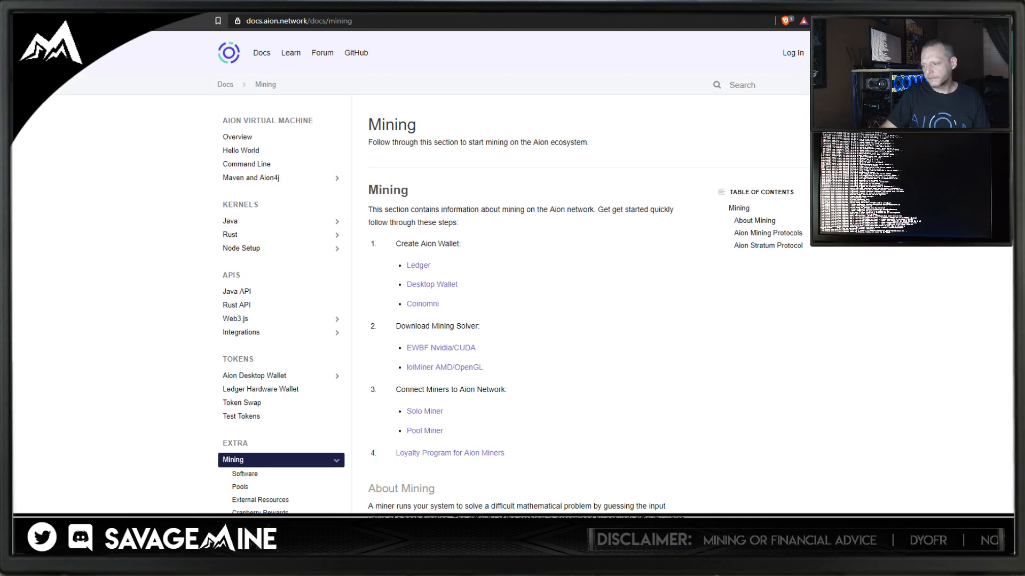
Check the sheet's POOL:PORT row, then open the aionpool.tech mining pool site in a new browser tab
{"action": "key", "text": "alt+Tab"}
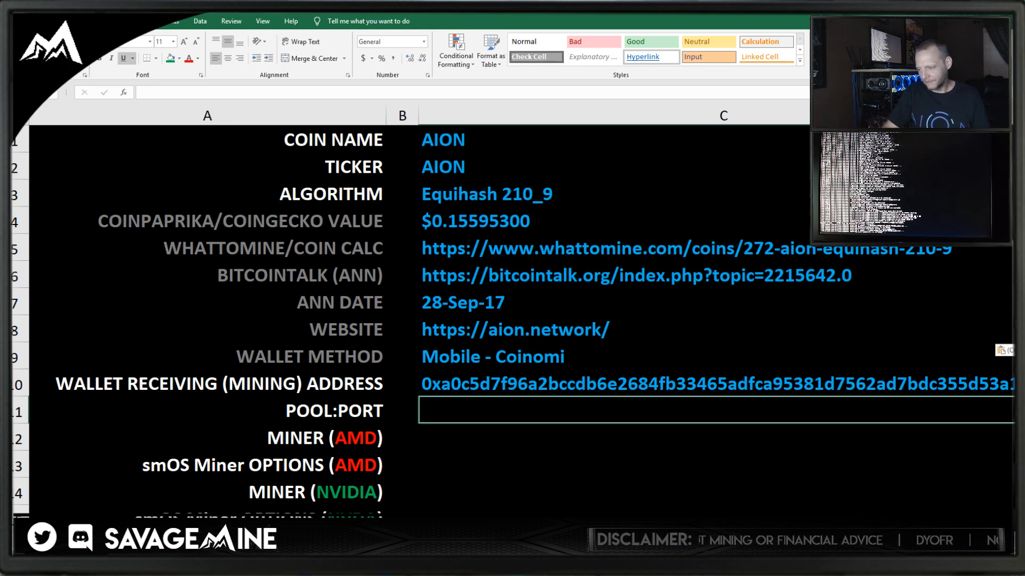
{"action": "left_click", "coordinate": [704, 493]}
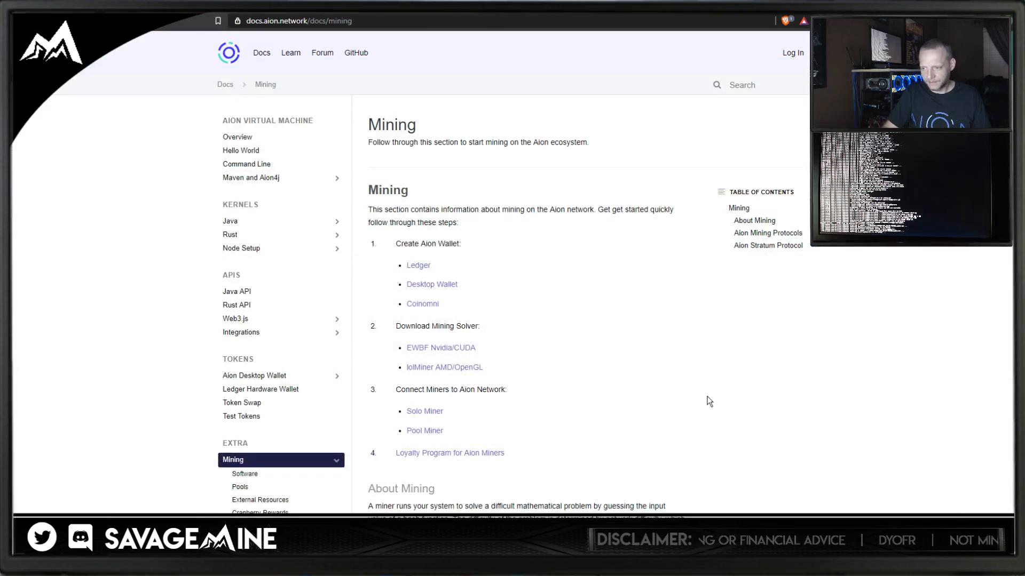
{"action": "key", "text": "ctrl+t"}
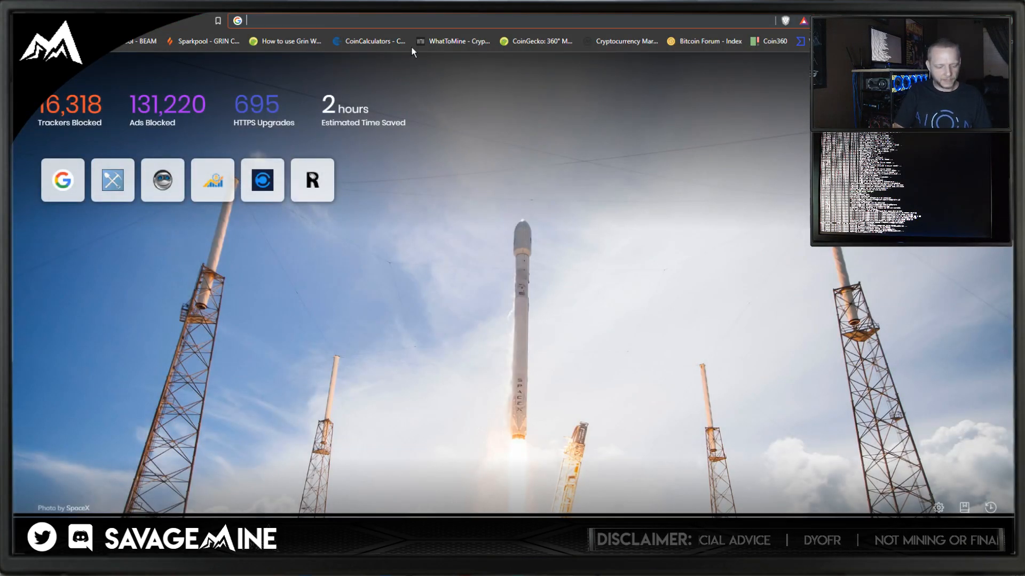
{"action": "type", "text": "aio"}
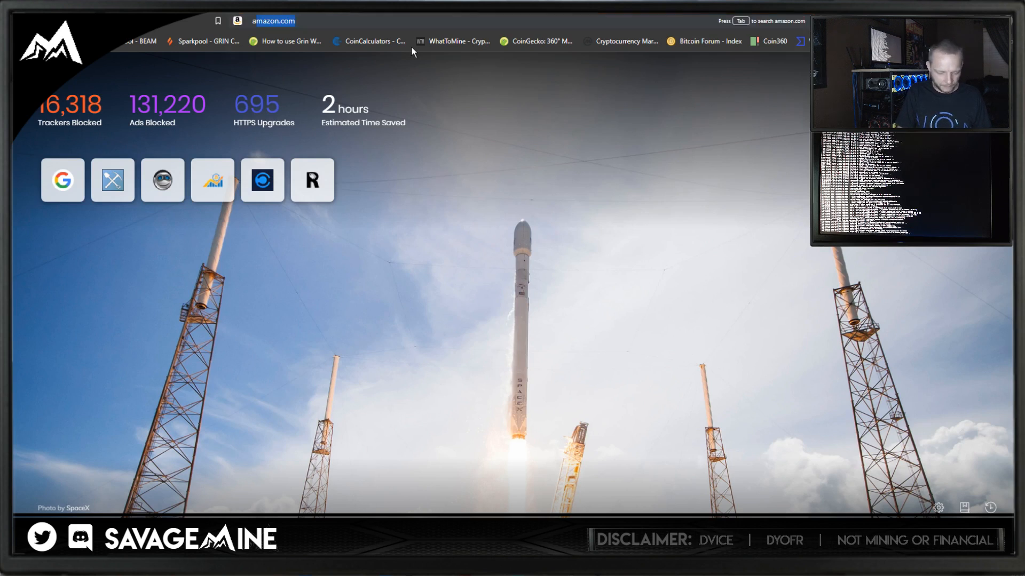
{"action": "type", "text": "network"}
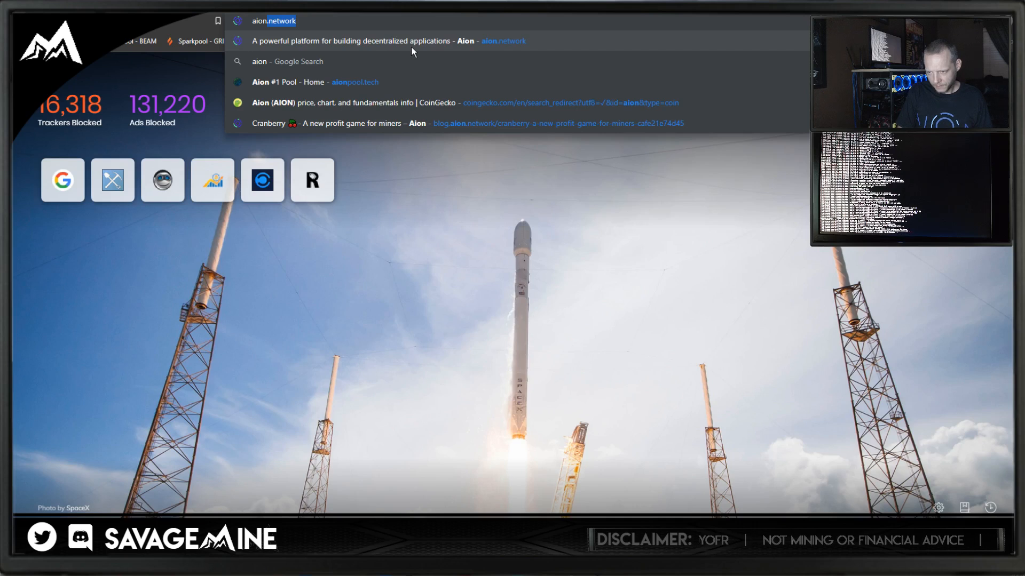
{"action": "key", "text": "Down"}
{"action": "key", "text": "Down"}
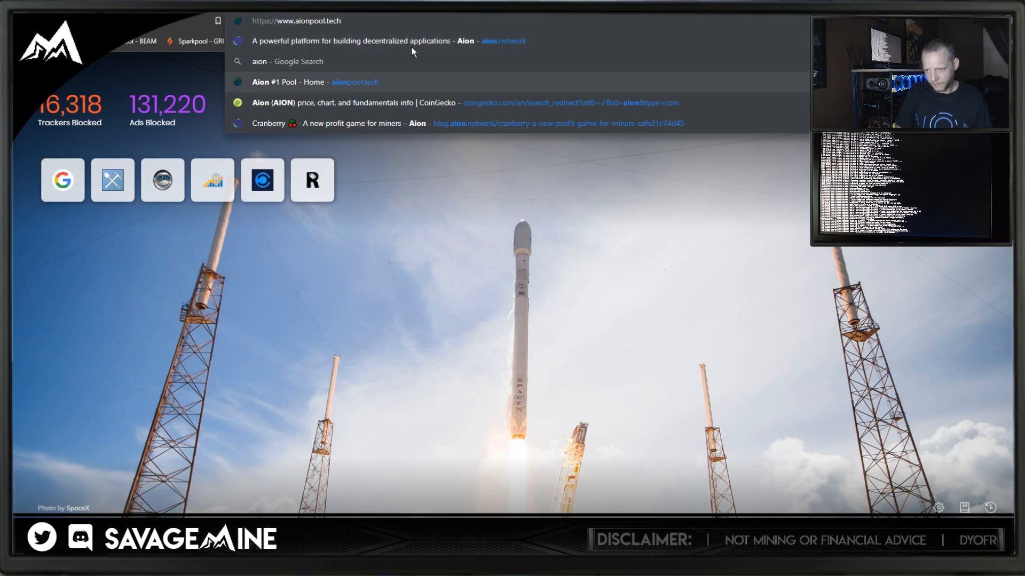
{"action": "key", "text": "Return"}
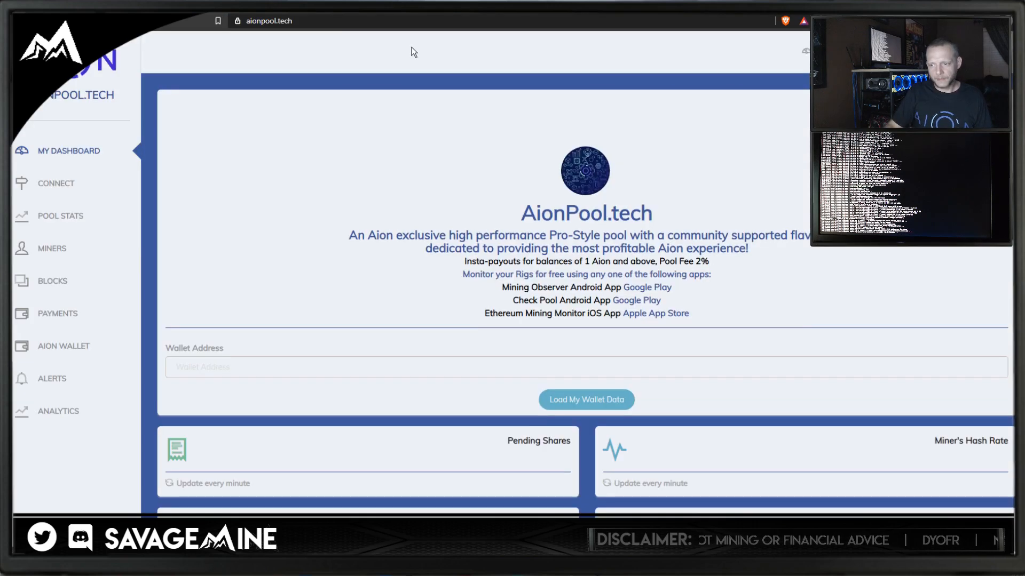
Copy the aionpool.tech mining pool site's address from the browser
{"action": "left_click", "coordinate": [287, 22]}
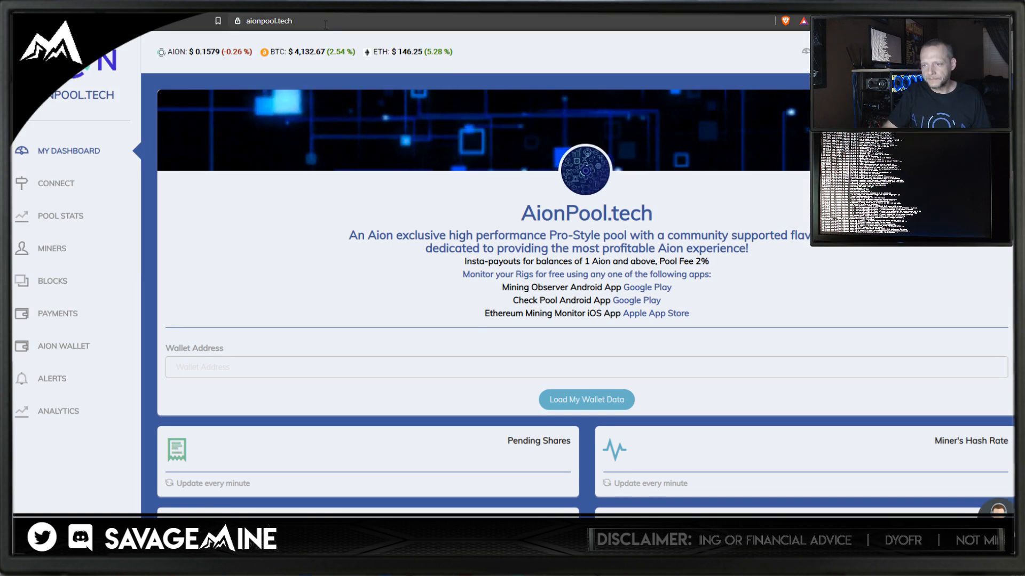
{"action": "right_click", "coordinate": [285, 23]}
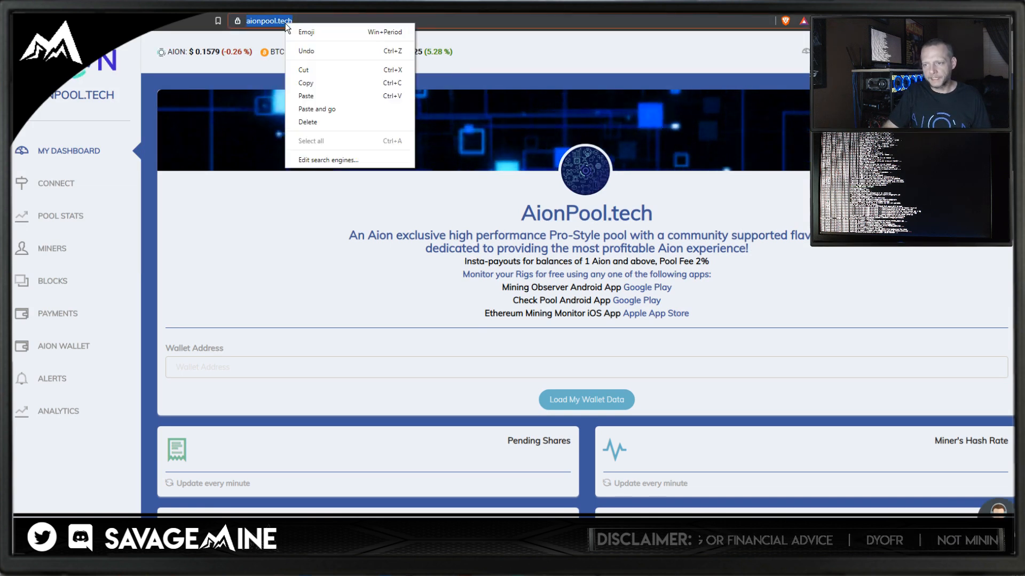
{"action": "left_click", "coordinate": [315, 83]}
Switch to the miningpoolstats.stream page and search it for aion to view that coin's mining pools
{"action": "key", "text": "ctrl+Tab"}
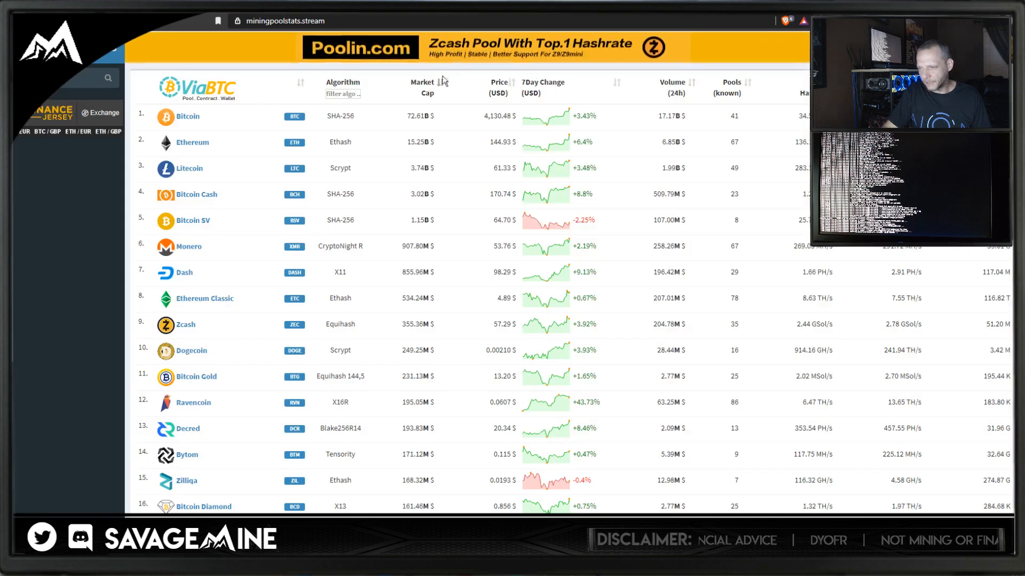
{"action": "left_click", "coordinate": [67, 79]}
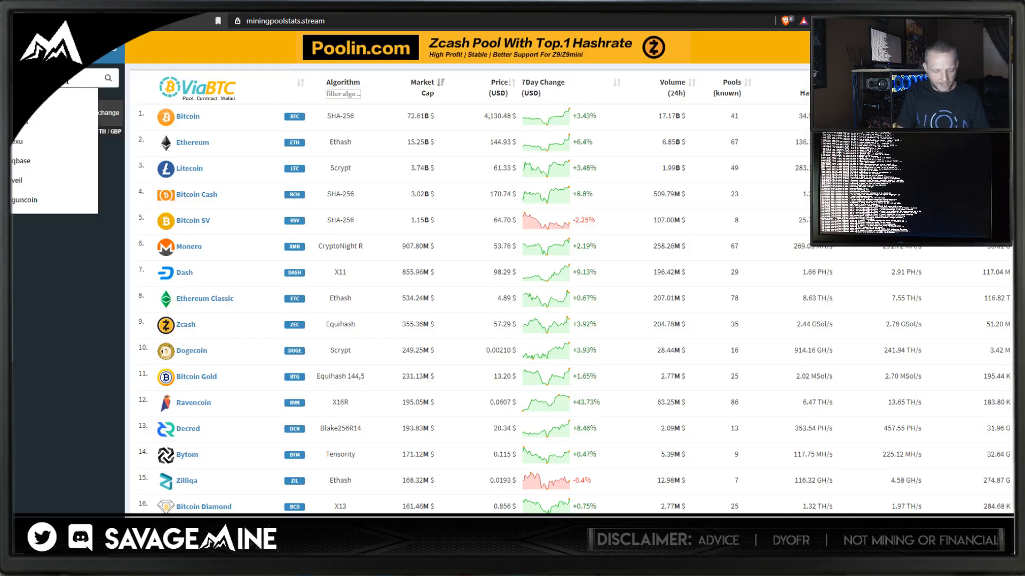
{"action": "type", "text": "aion"}
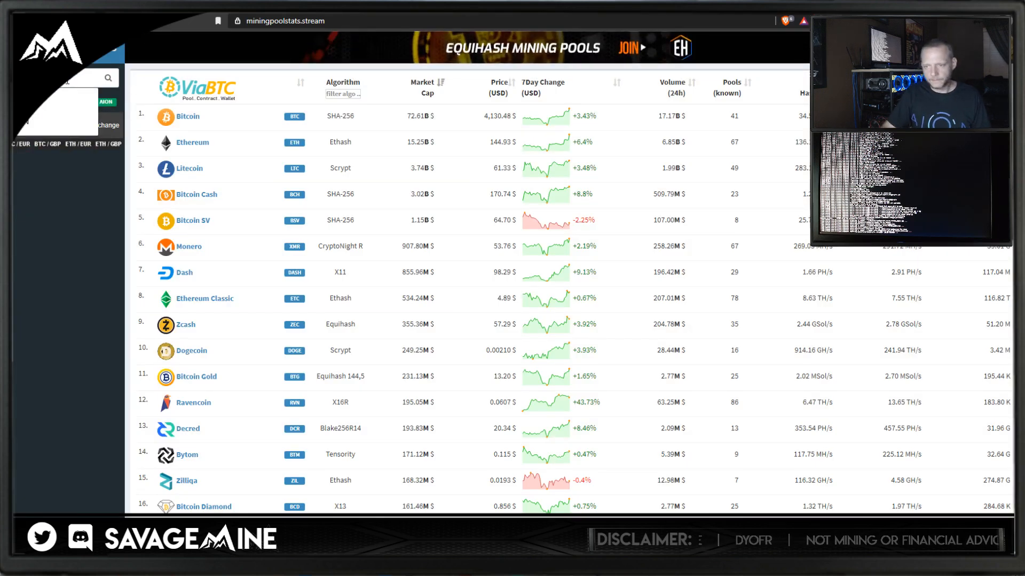
{"action": "key", "text": "Return"}
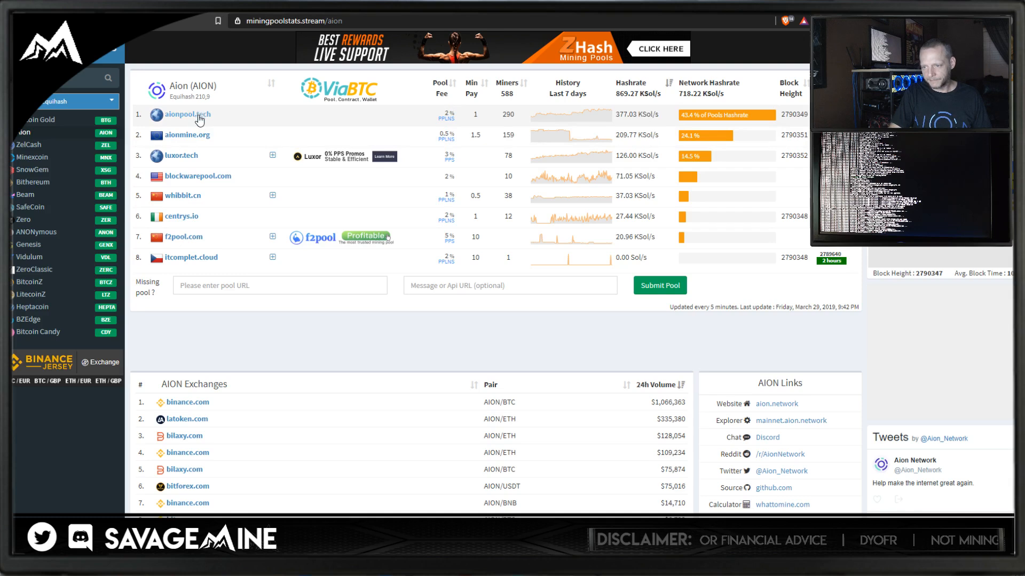
{"action": "key", "text": "alt+Tab"}
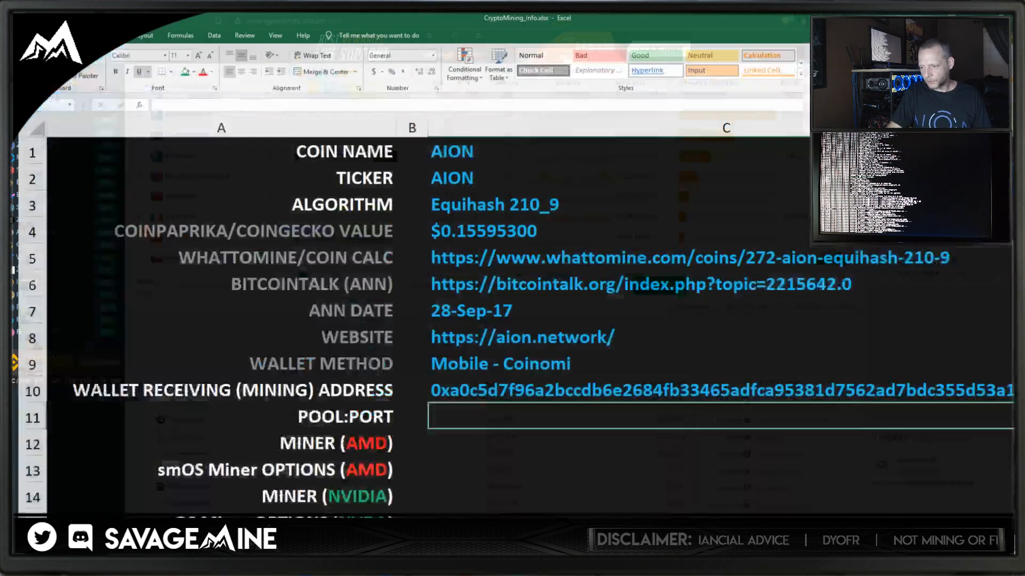
{"action": "right_click", "coordinate": [437, 409]}
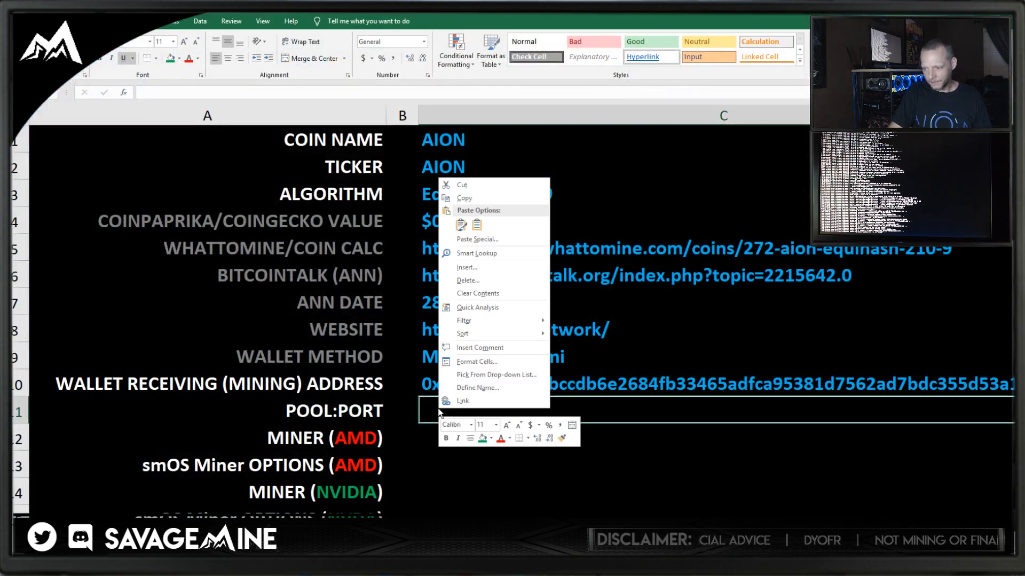
{"action": "left_click", "coordinate": [477, 225]}
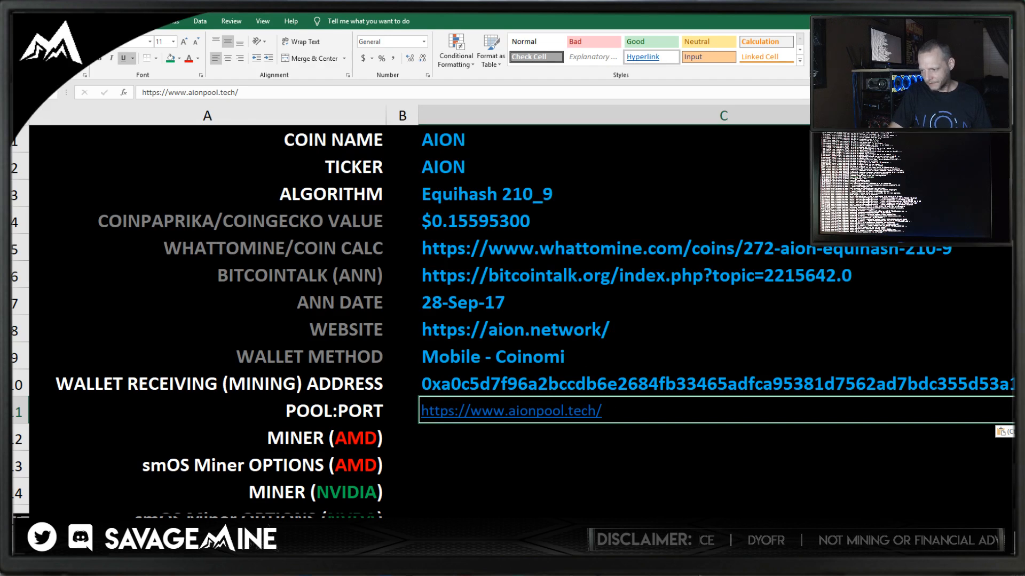
Return to the aionpool.tech site in the browser, open its connection information and copy port 3333 for normal 3 GPU+ rigs
{"action": "key", "text": "alt+Tab"}
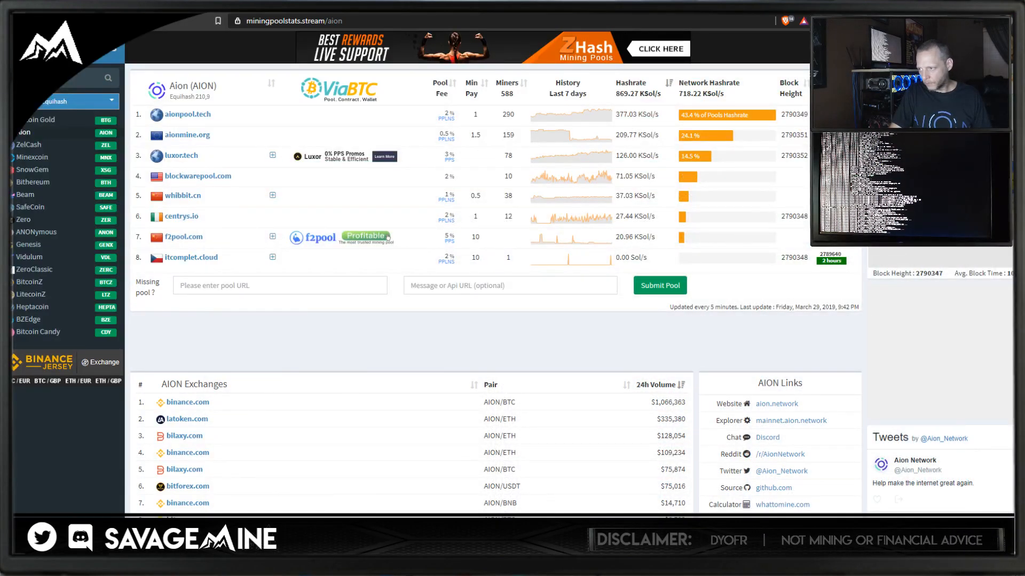
{"action": "key", "text": "ctrl+l"}
{"action": "key", "text": "ctrl+v"}
{"action": "key", "text": "Return"}
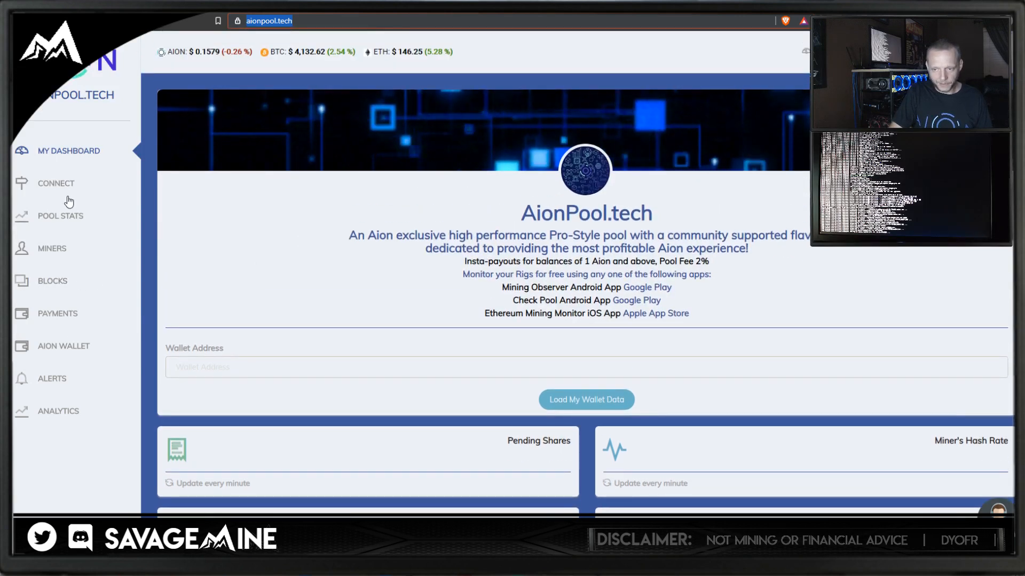
{"action": "left_click", "coordinate": [53, 183]}
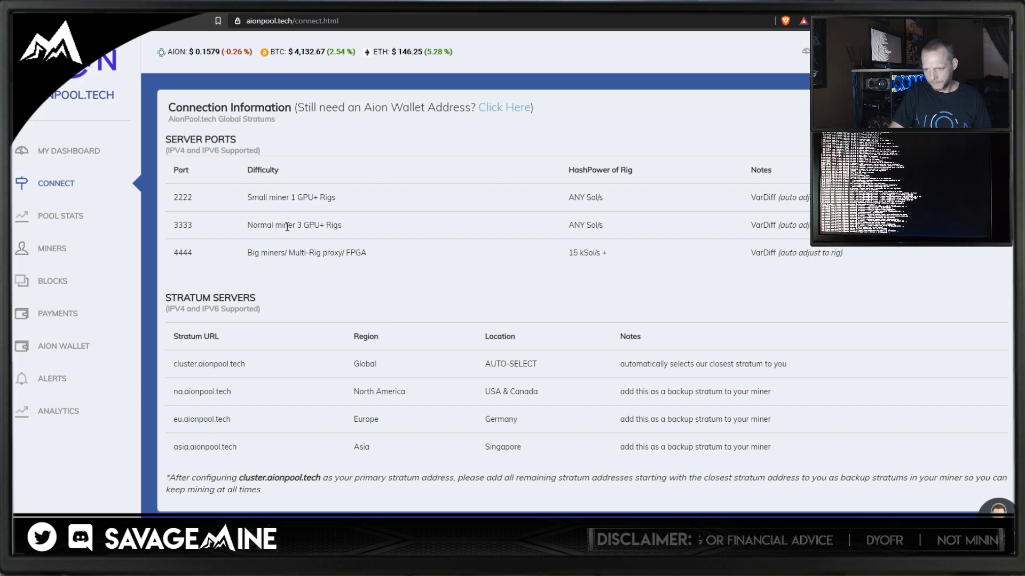
{"action": "double_click", "coordinate": [184, 225]}
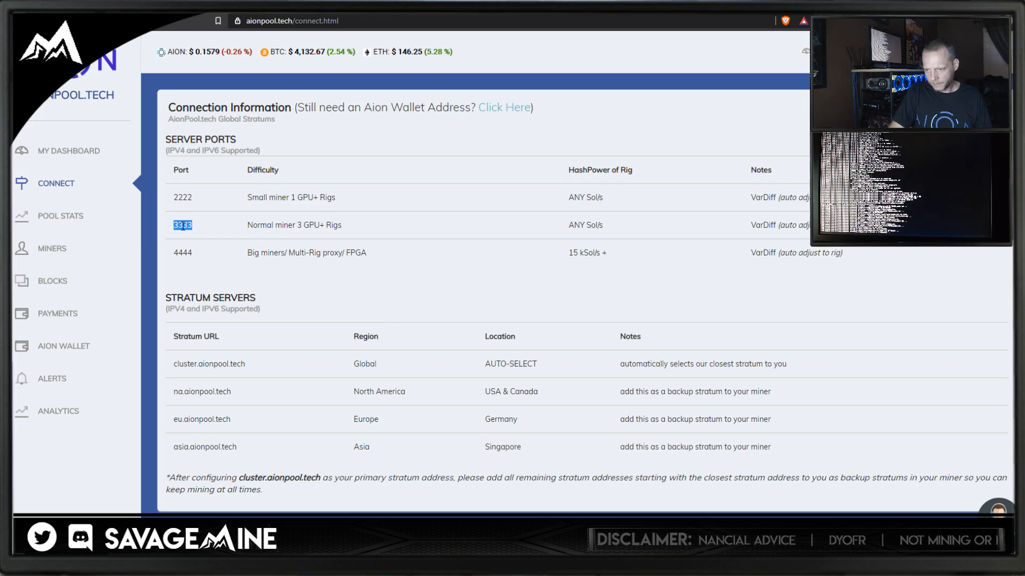
{"action": "right_click", "coordinate": [183, 225]}
{"action": "left_click", "coordinate": [201, 235]}
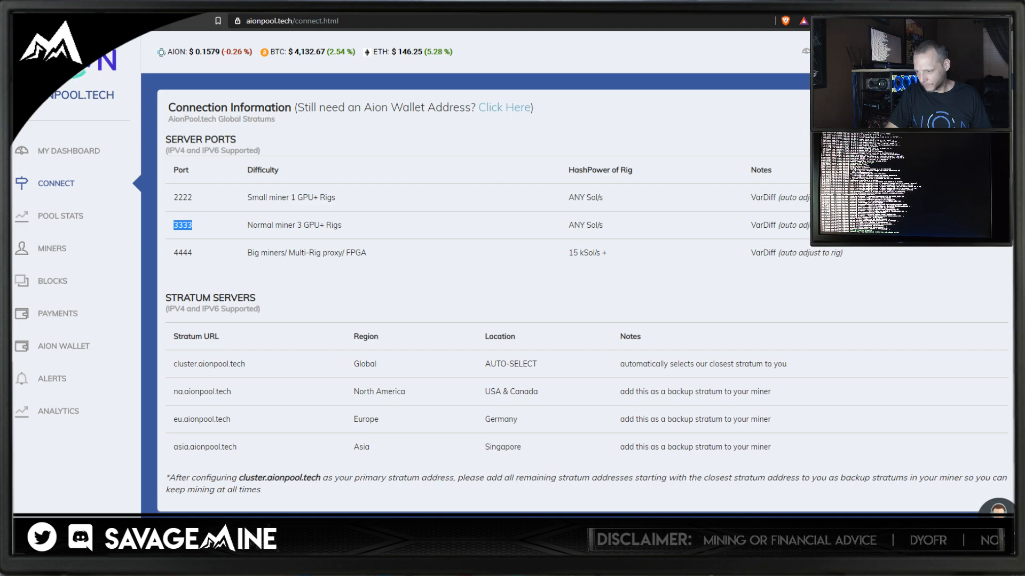
Append :3333 to the pool address in the Excel sheet's POOL:PORT row
{"action": "key", "text": "alt+Tab"}
{"action": "double_click", "coordinate": [614, 411]}
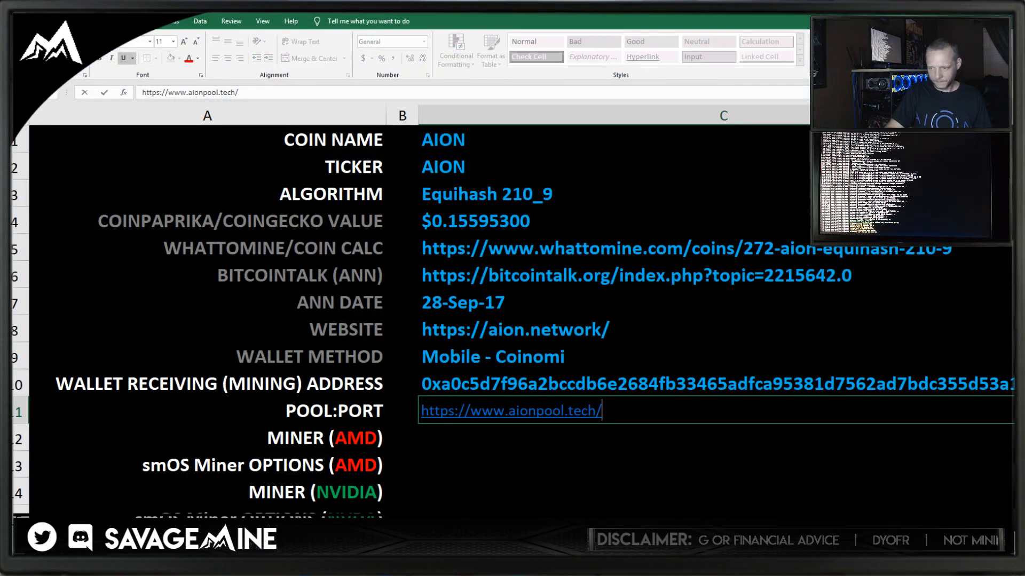
{"action": "type", "text": ":"}
{"action": "right_click", "coordinate": [620, 415]}
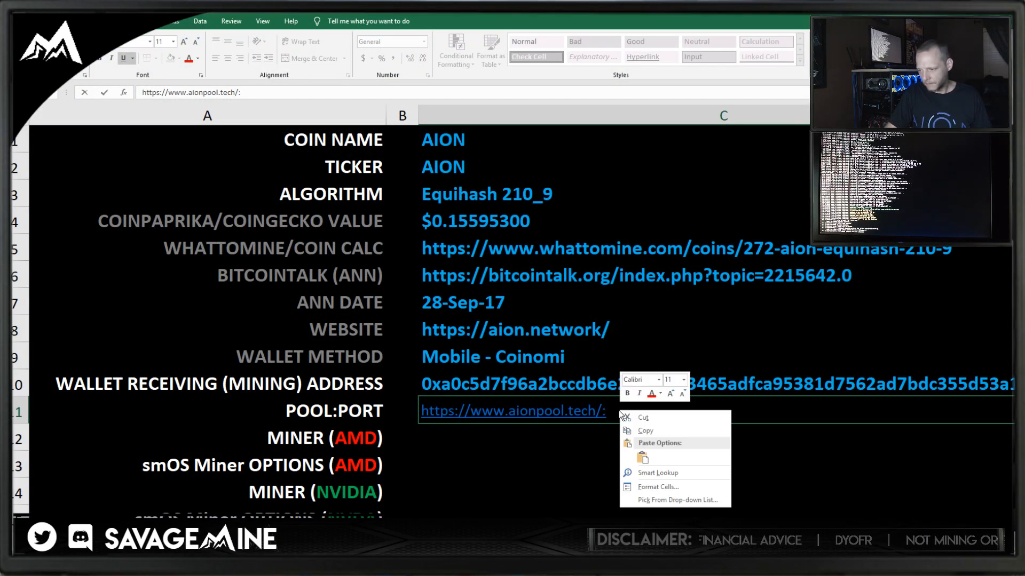
{"action": "left_click", "coordinate": [643, 458]}
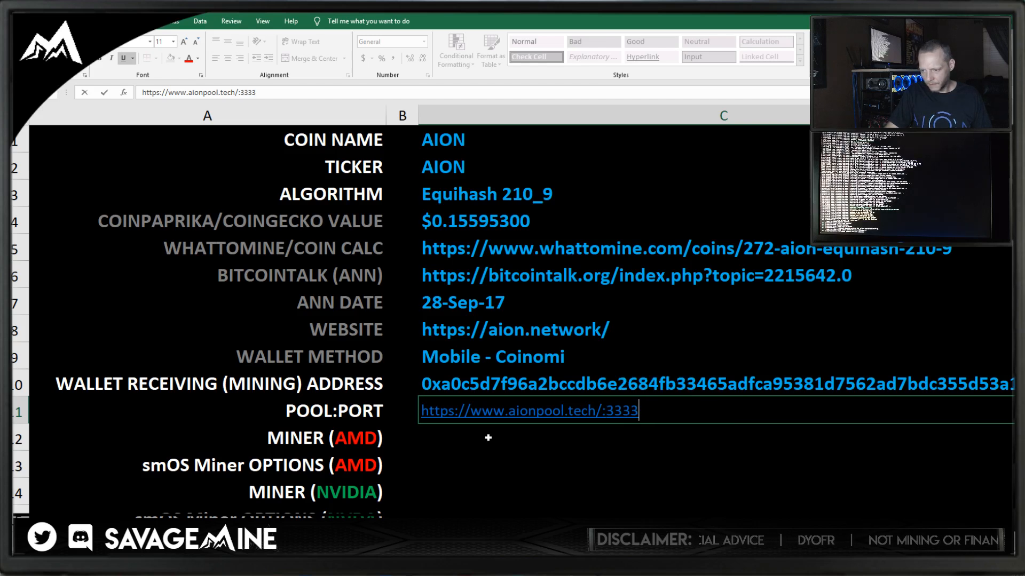
{"action": "key", "text": "Return"}
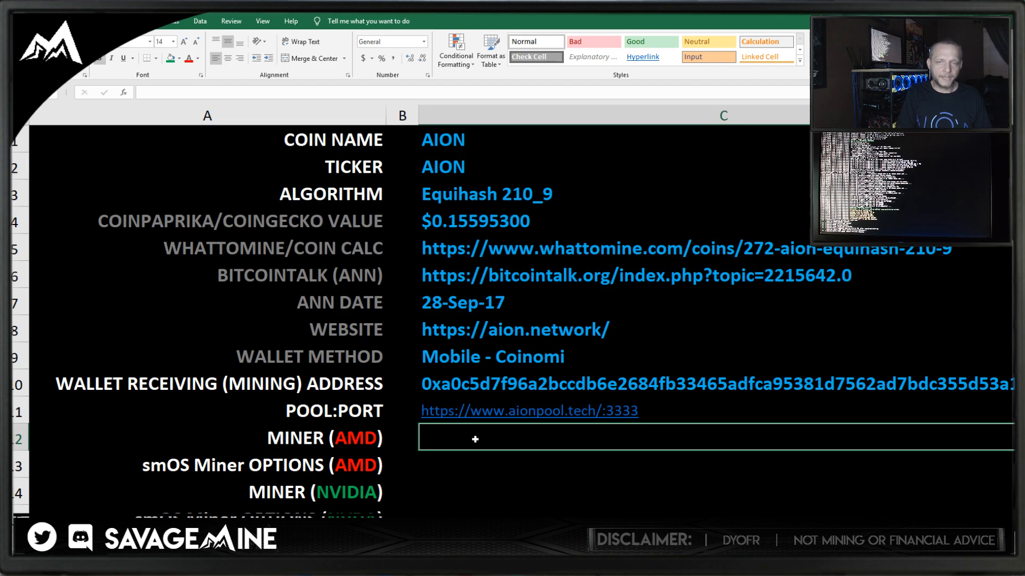
Enter lolMiner in the MINER (AMD) row and EWBF - Gminer in the MINER (NVIDIA) row
{"action": "type", "text": "lolMin"}
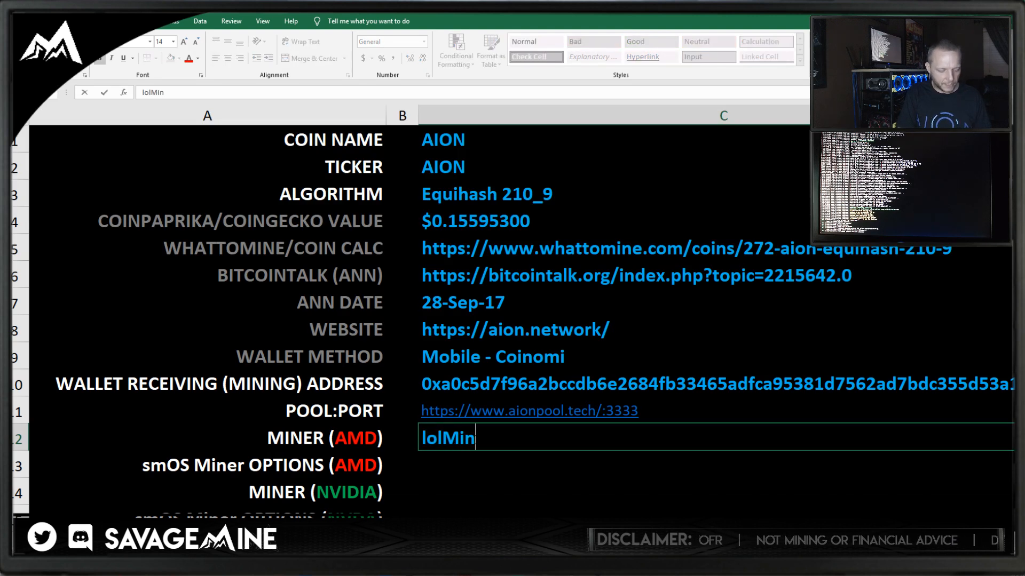
{"action": "type", "text": "er"}
{"action": "key", "text": "Return"}
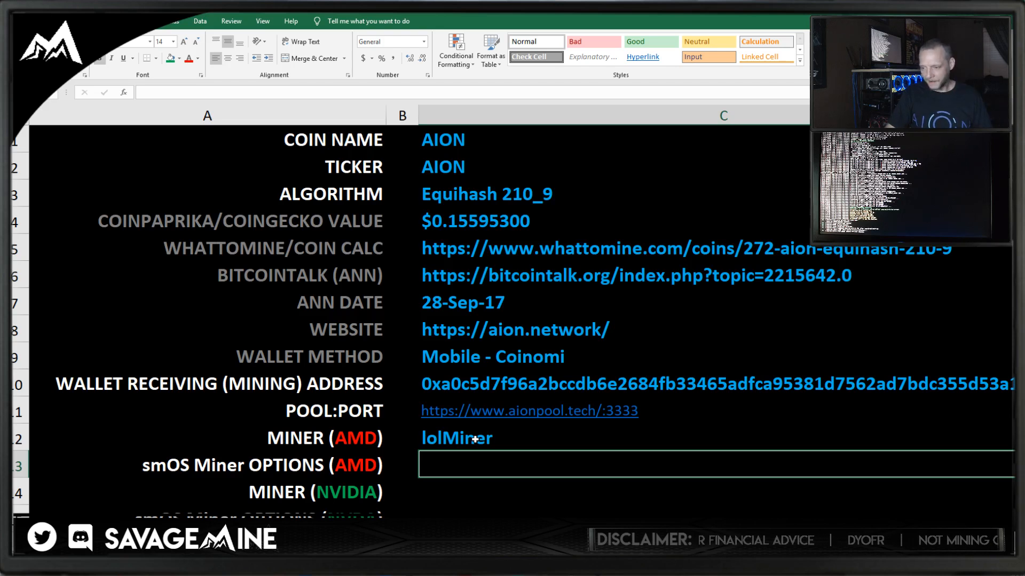
{"action": "left_click", "coordinate": [454, 494]}
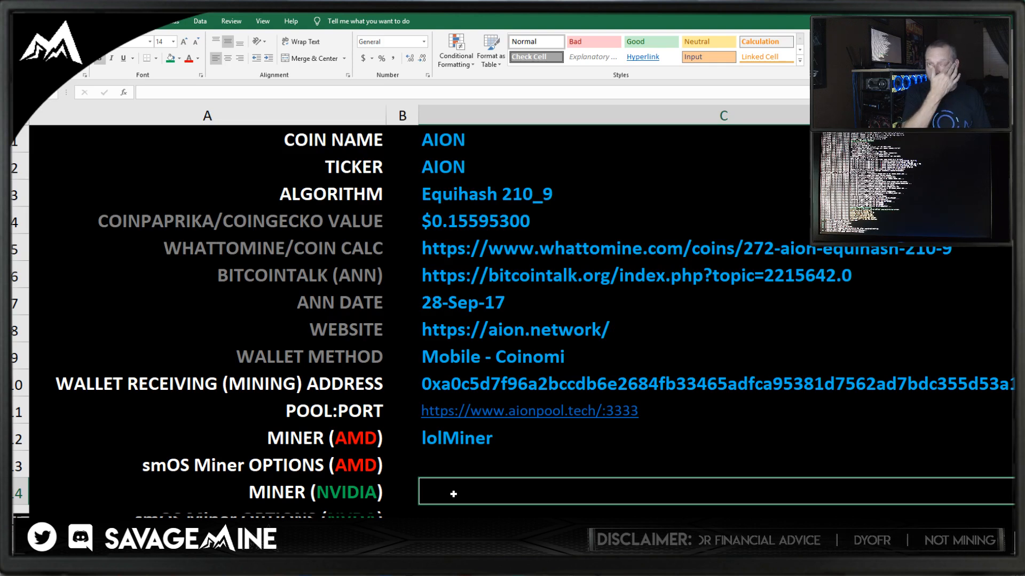
{"action": "type", "text": "EWBF"}
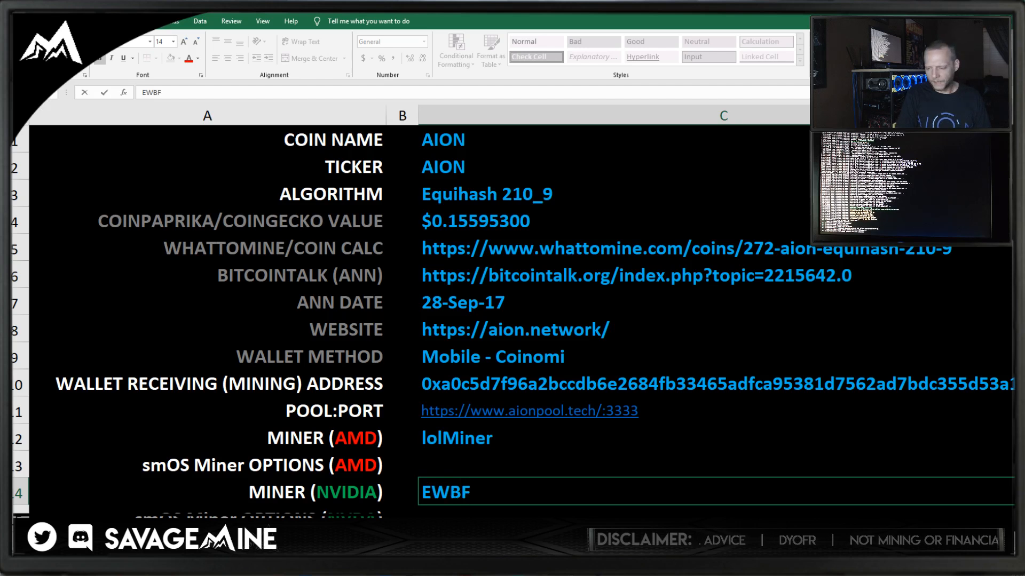
{"action": "type", "text": " - GMiner"}
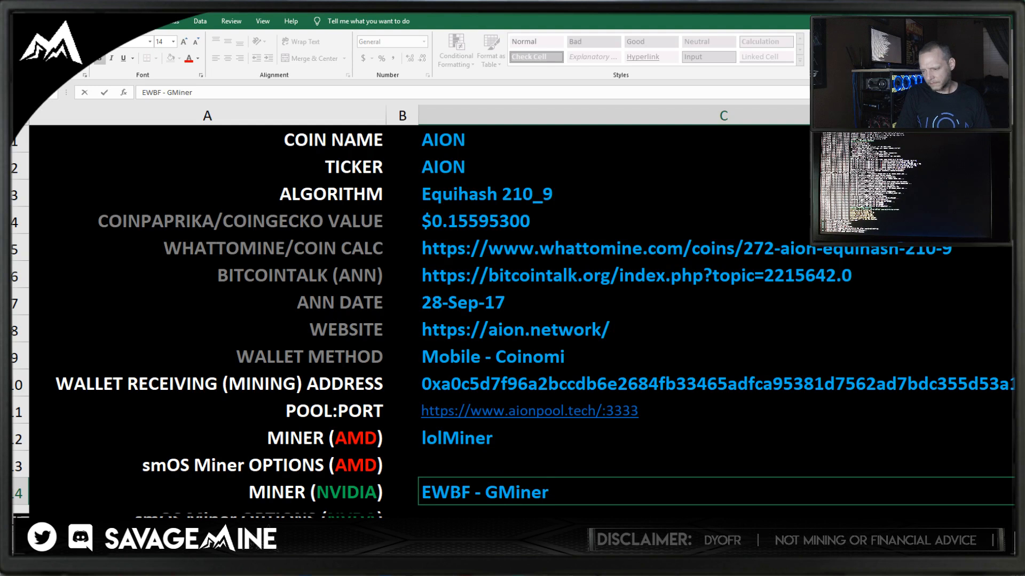
{"action": "key", "text": "Return"}
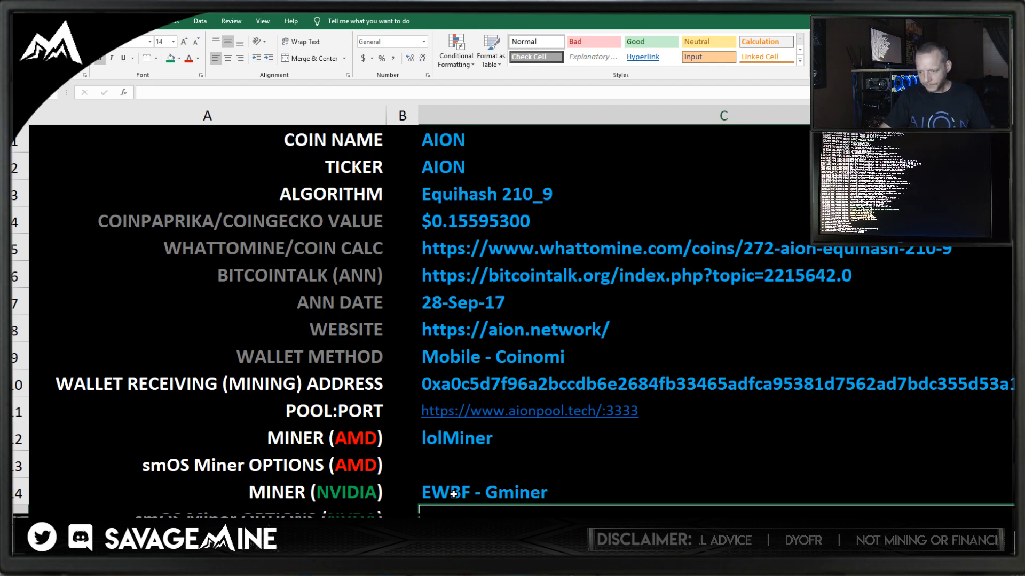
Review the sheet's remaining rows, then switch to the browser and bring up the Hive OS farm's workers page
{"action": "scroll", "coordinate": [553, 477], "scroll_direction": "down", "scroll_amount": 2}
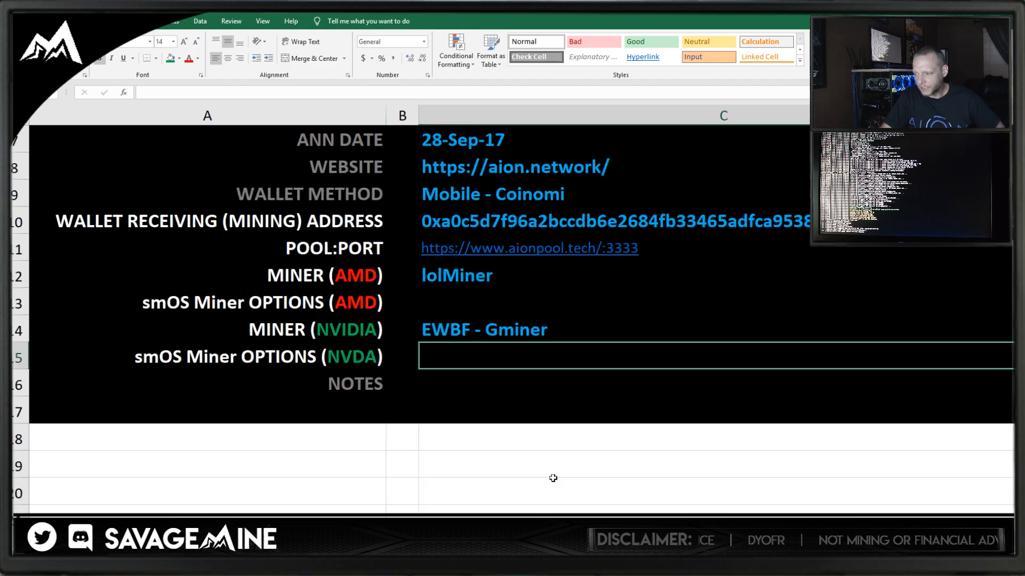
{"action": "scroll", "coordinate": [553, 478], "scroll_direction": "up", "scroll_amount": 2}
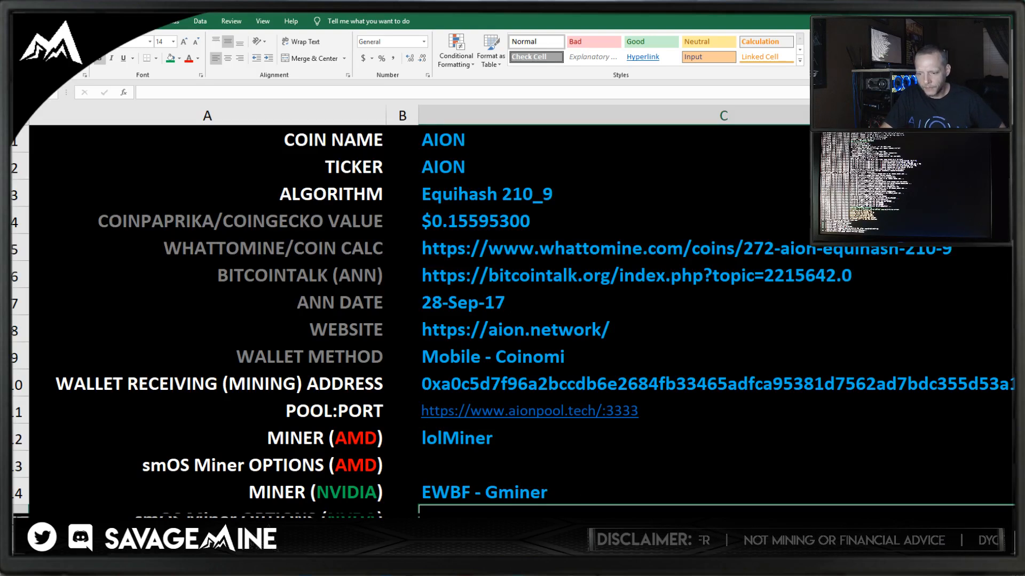
{"action": "key", "text": "alt+Tab"}
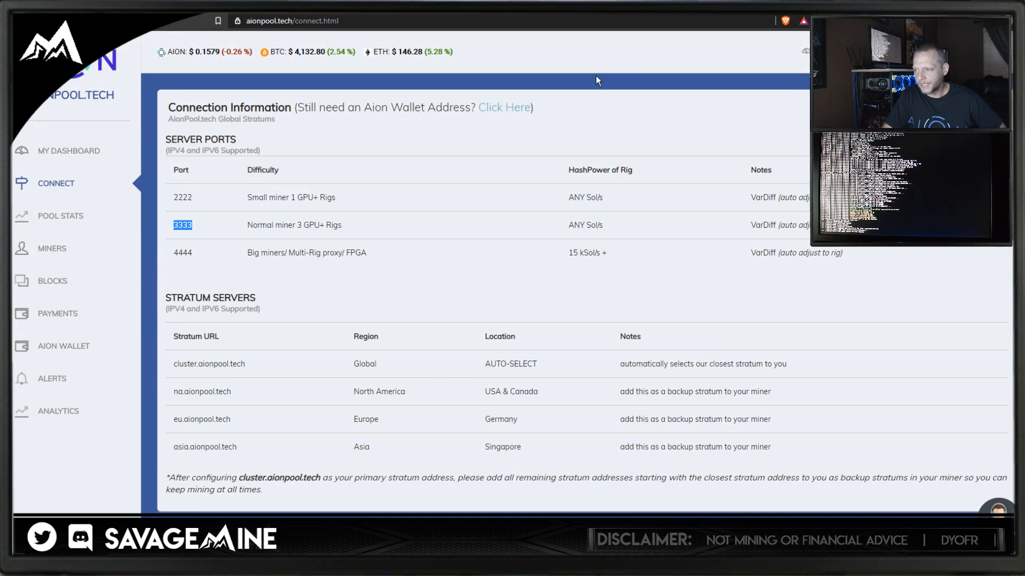
{"action": "key", "text": "alt+Tab"}
{"action": "key", "text": "alt+Tab"}
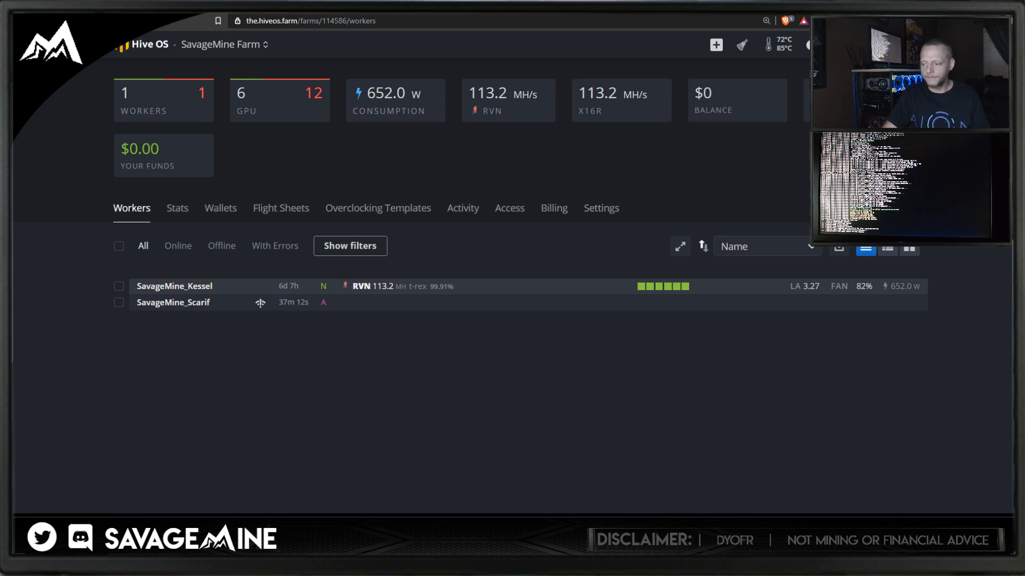
Return to the Excel sheet, copy the full wallet receiving (mining) address, and go back to the Hive OS workers page
{"action": "key", "text": "alt+Tab"}
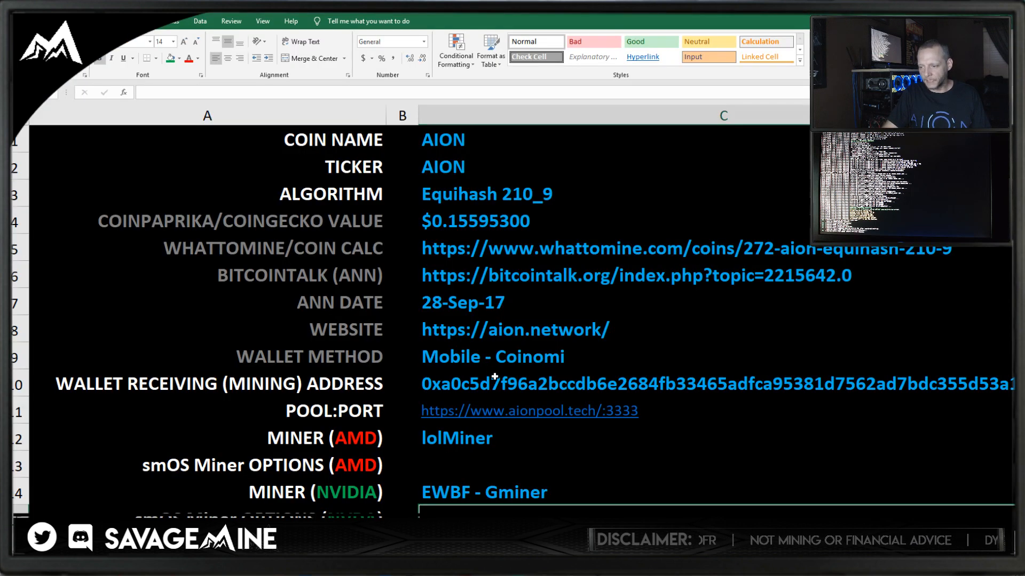
{"action": "left_click", "coordinate": [472, 388]}
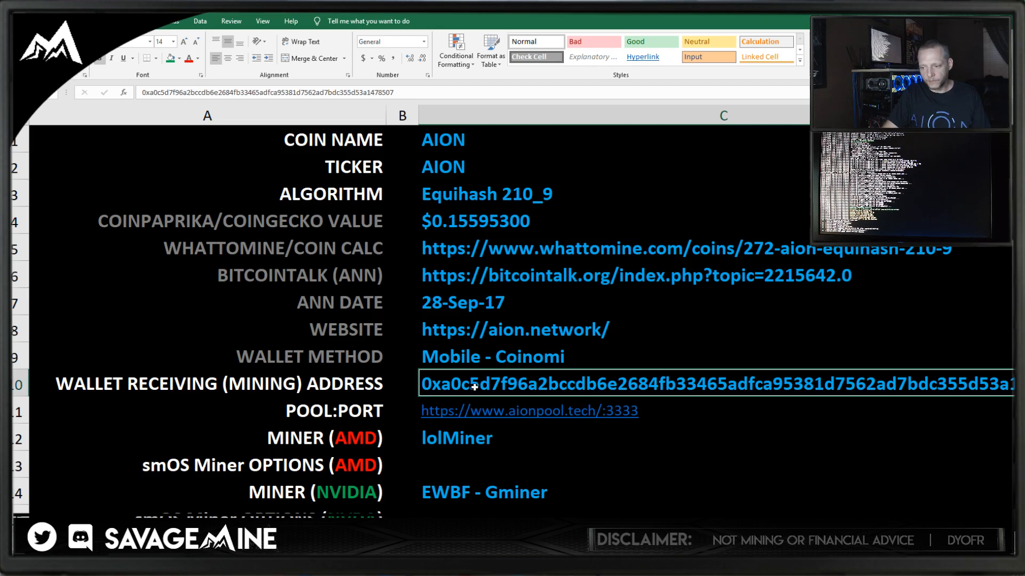
{"action": "right_click", "coordinate": [473, 388]}
{"action": "left_click", "coordinate": [501, 183]}
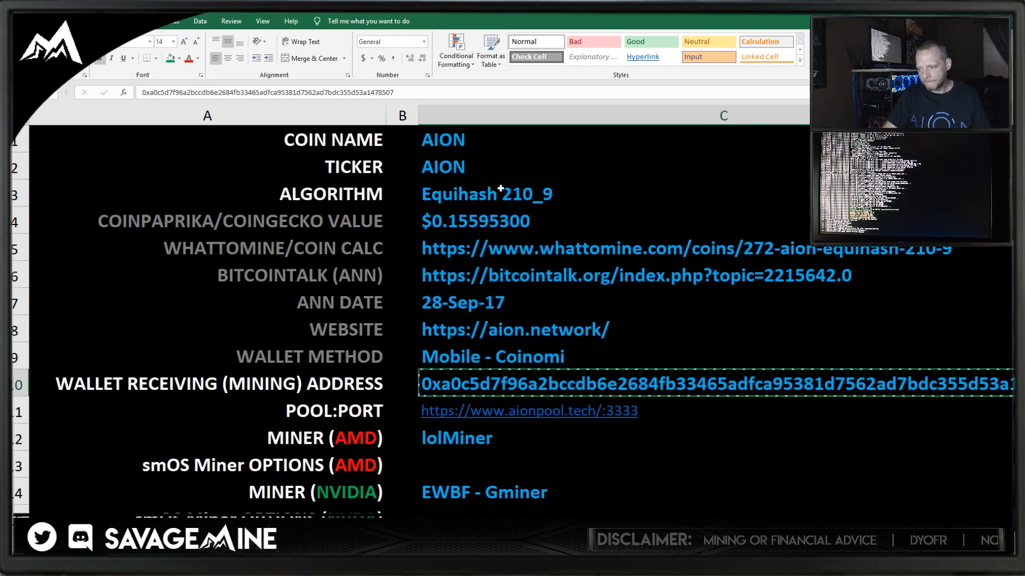
{"action": "double_click", "coordinate": [468, 384]}
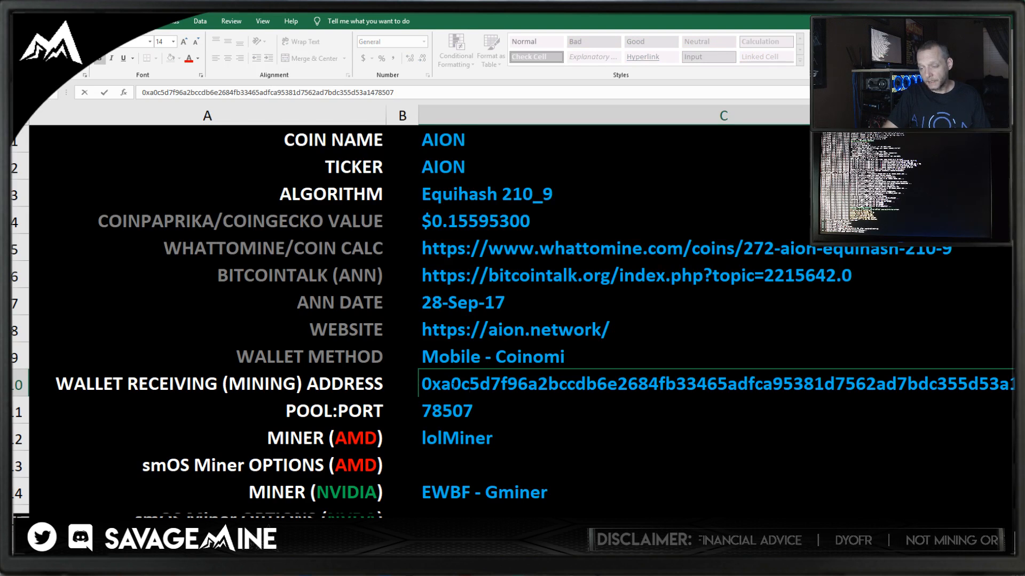
{"action": "left_click", "coordinate": [461, 384]}
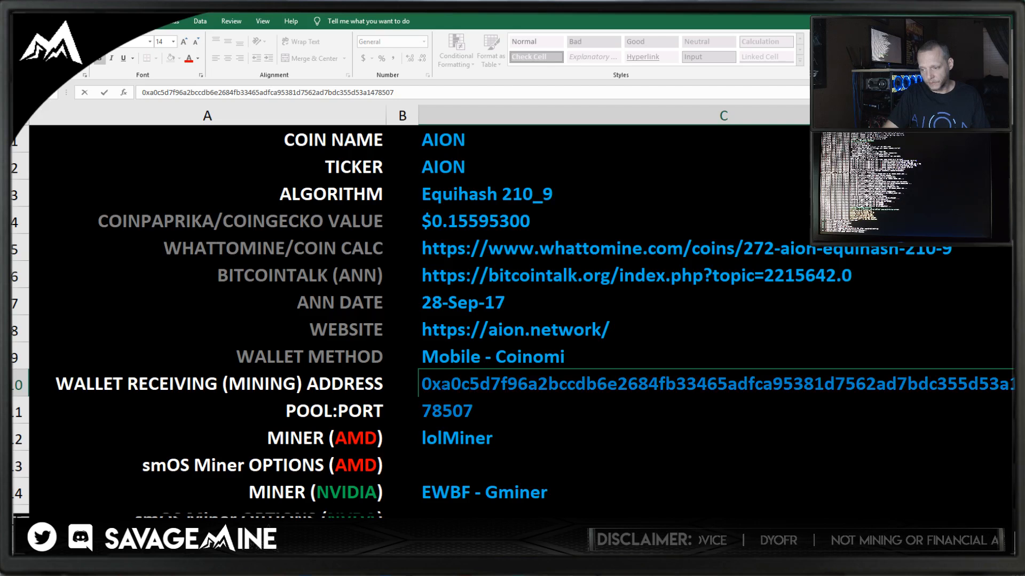
{"action": "double_click", "coordinate": [461, 385]}
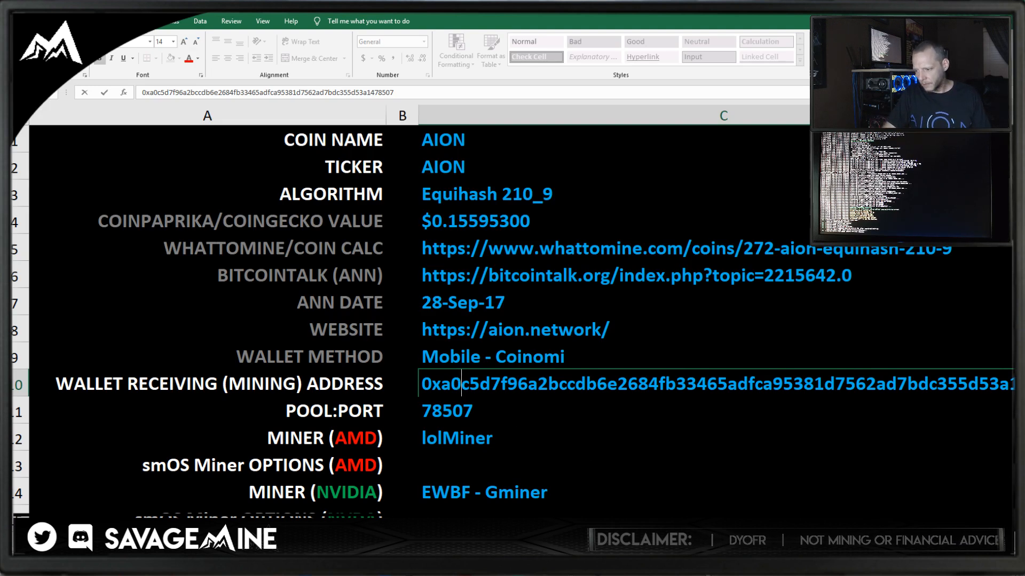
{"action": "left_click", "coordinate": [704, 496]}
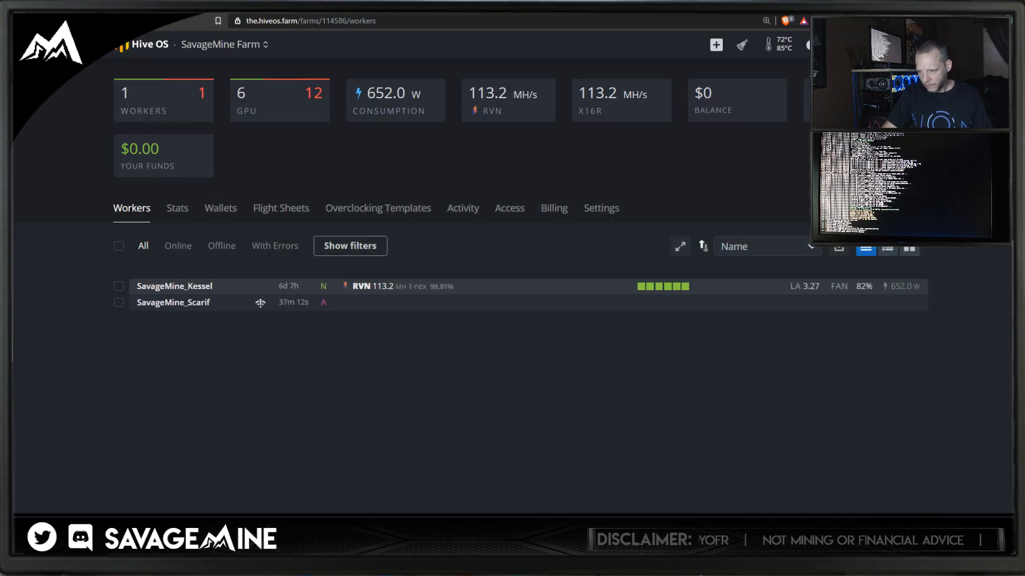
Switch to the Excel sheet, copy the wallet receiving (mining) address cell, and return to the Hive OS workers page
{"action": "key", "text": "alt+Tab"}
{"action": "left_click", "coordinate": [617, 441]}
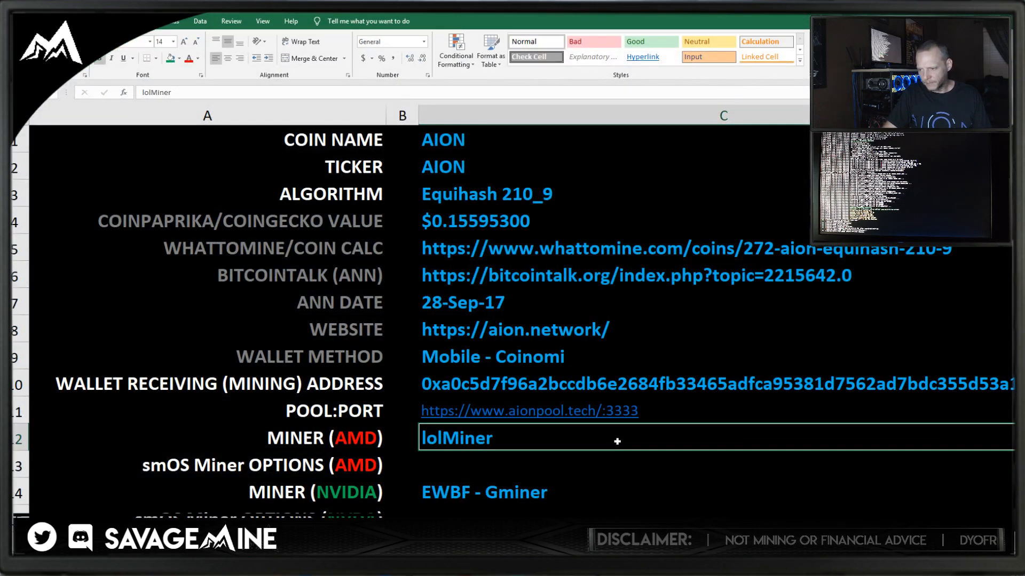
{"action": "left_click", "coordinate": [582, 393]}
{"action": "right_click", "coordinate": [583, 386]}
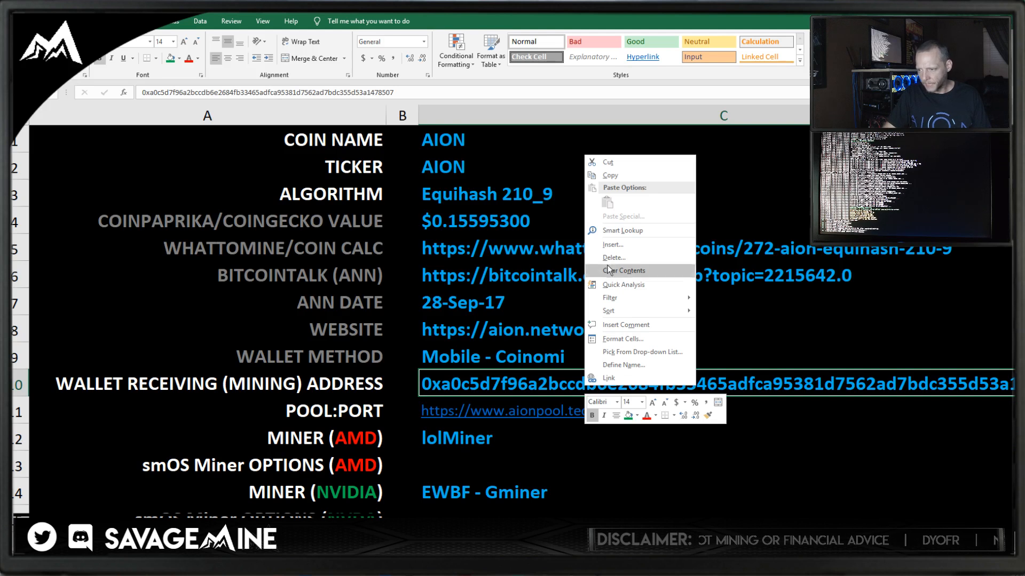
{"action": "left_click", "coordinate": [610, 175]}
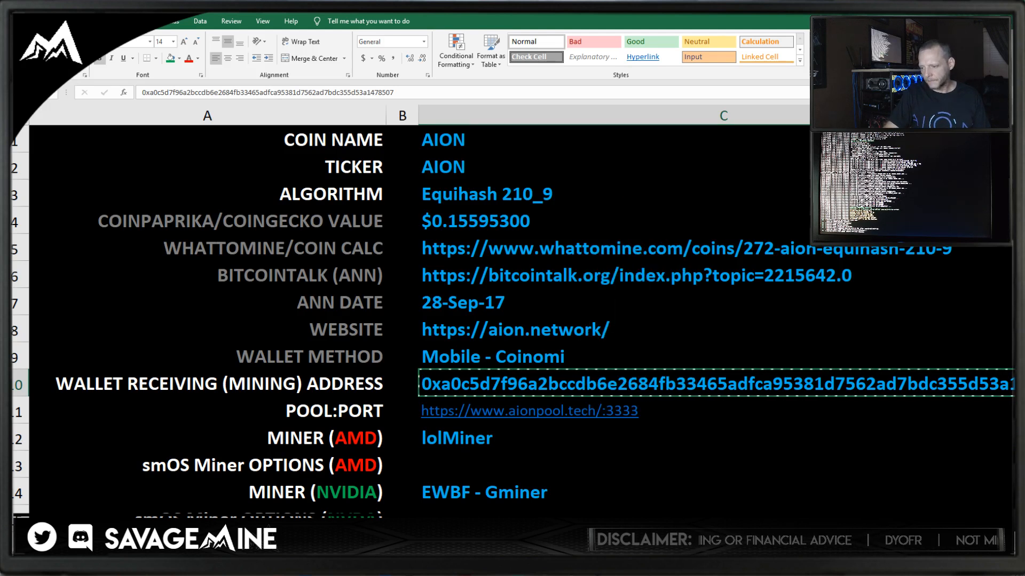
{"action": "key", "text": "alt+Tab"}
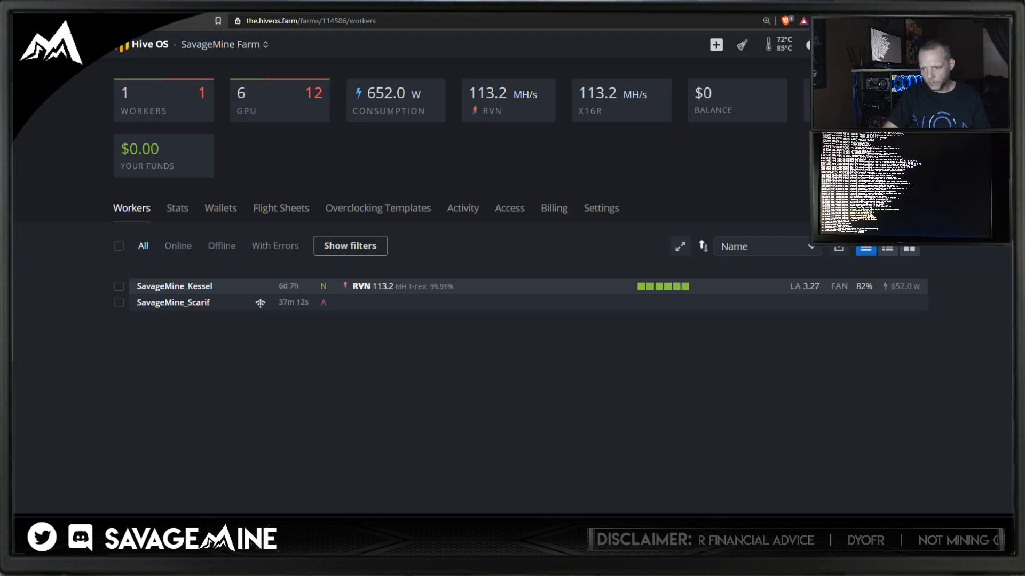
Look over the farm's wallets and set AION as the coin for a new flight sheet
{"action": "left_click", "coordinate": [220, 212]}
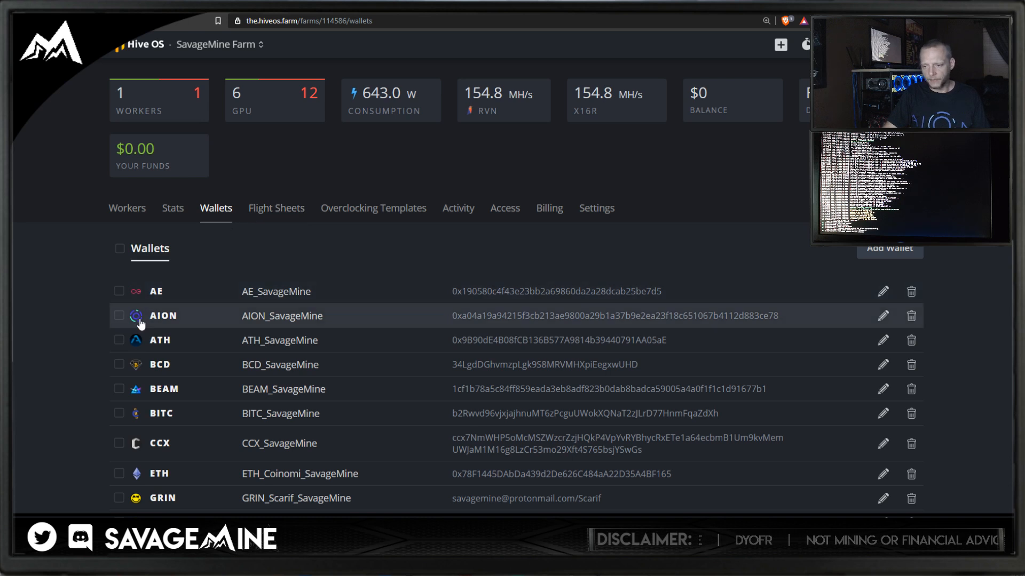
{"action": "left_click", "coordinate": [283, 210]}
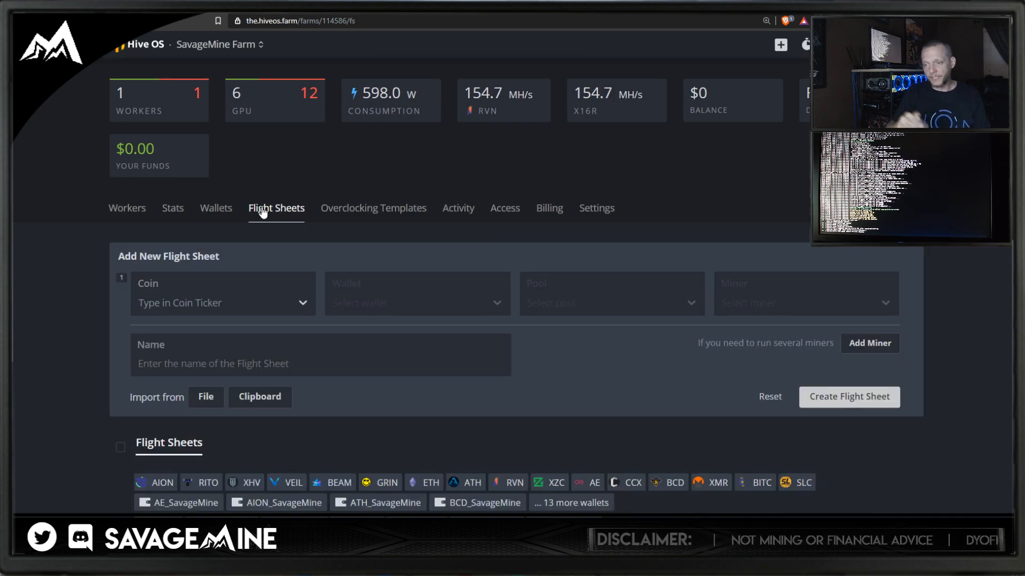
{"action": "left_click", "coordinate": [204, 307]}
{"action": "type", "text": "aion"}
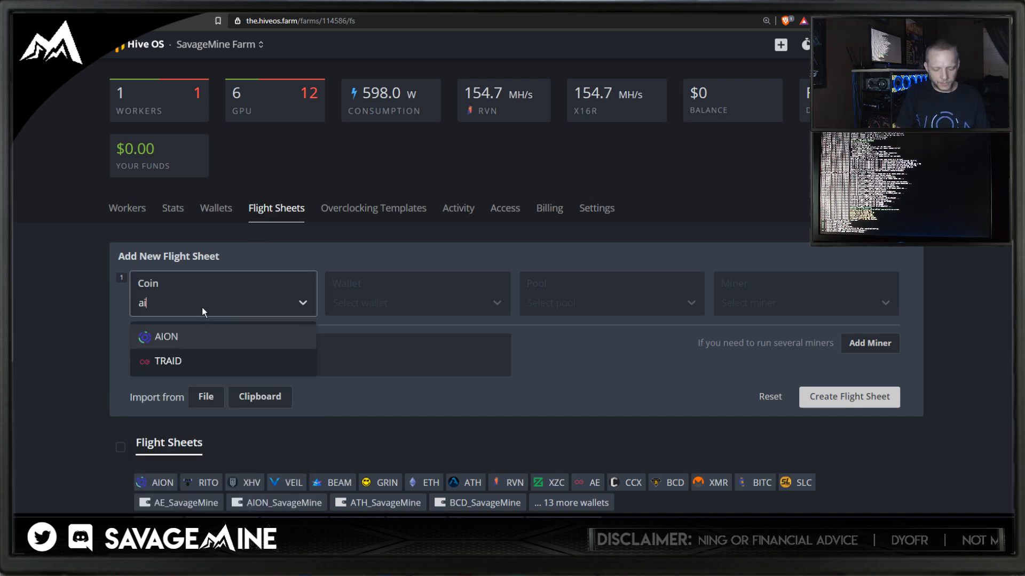
{"action": "left_click", "coordinate": [174, 334]}
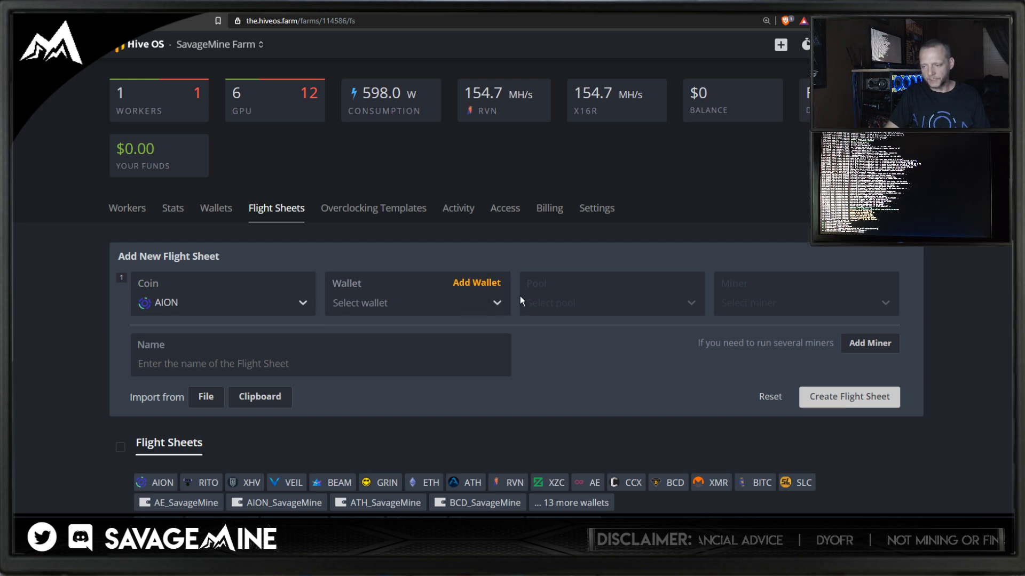
Add a new AION wallet named AION_YT to the flight sheet, using the copied mining address
{"action": "left_click", "coordinate": [474, 288]}
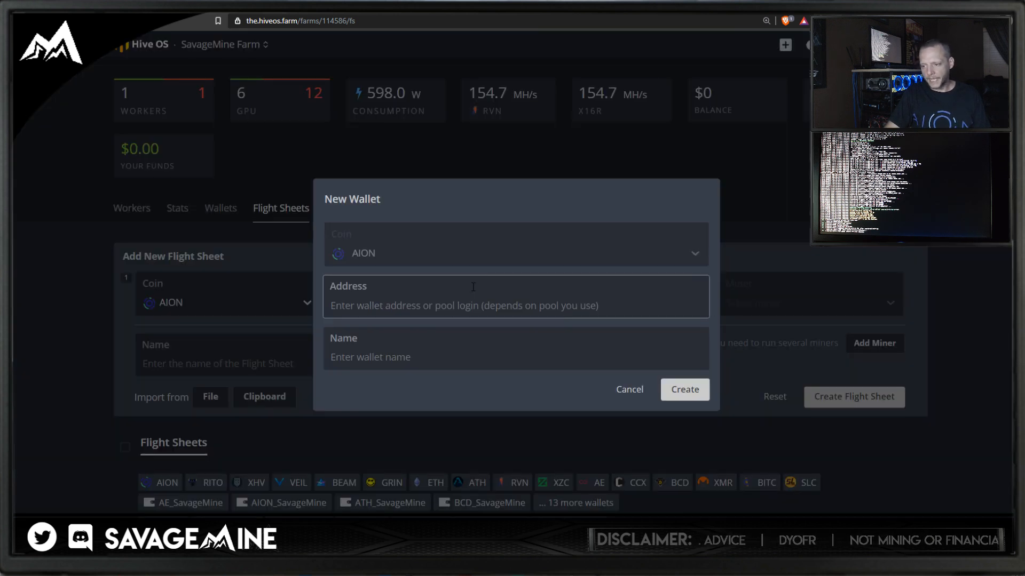
{"action": "right_click", "coordinate": [343, 310]}
{"action": "left_click", "coordinate": [382, 397]}
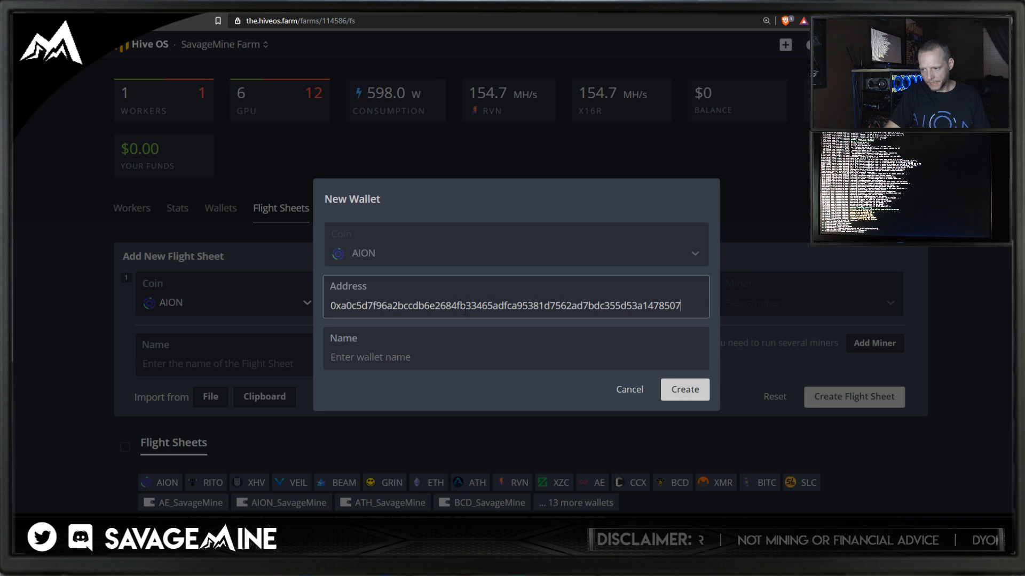
{"action": "left_click", "coordinate": [339, 363]}
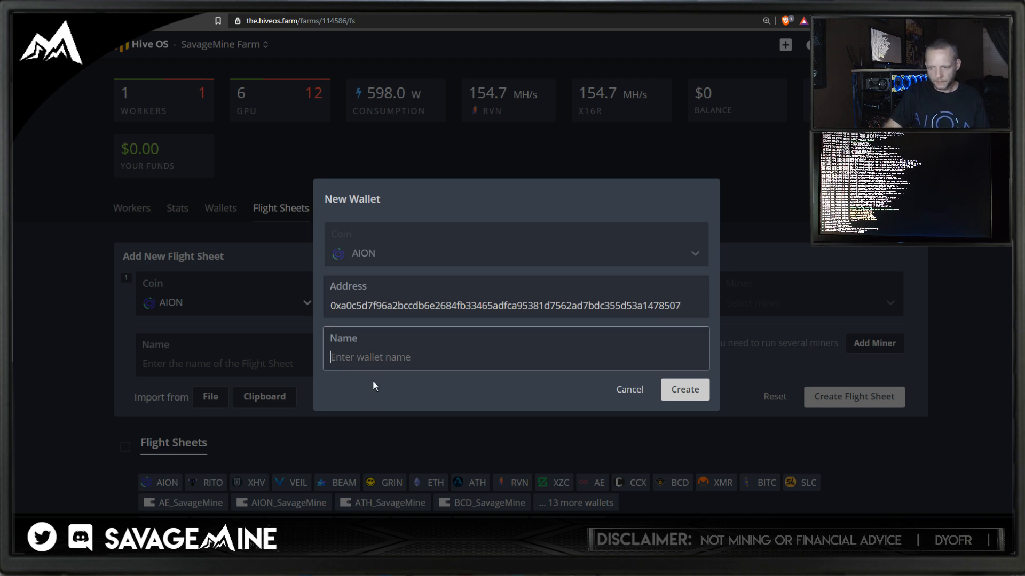
{"action": "type", "text": "AION_YT"}
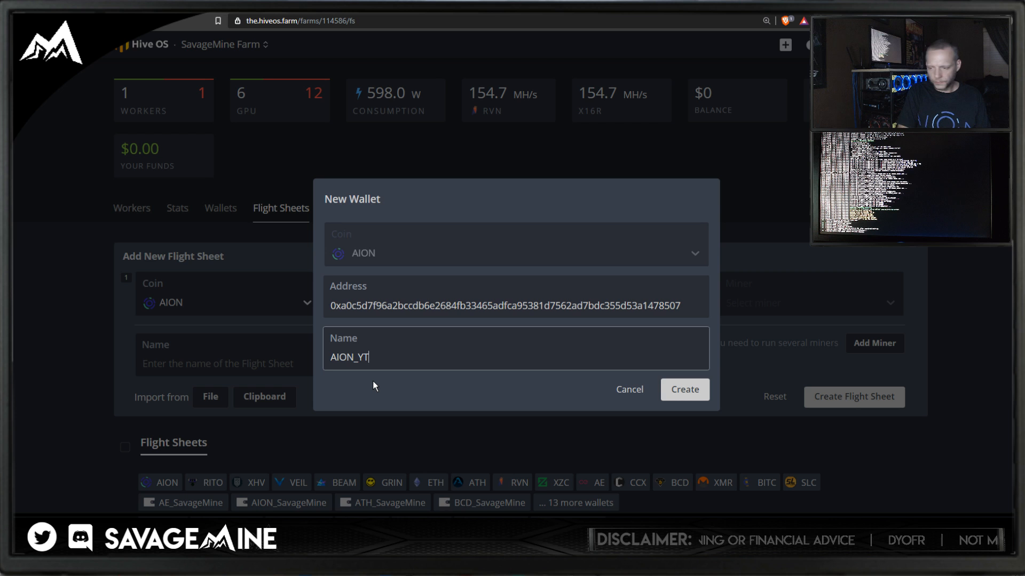
{"action": "left_click", "coordinate": [682, 390]}
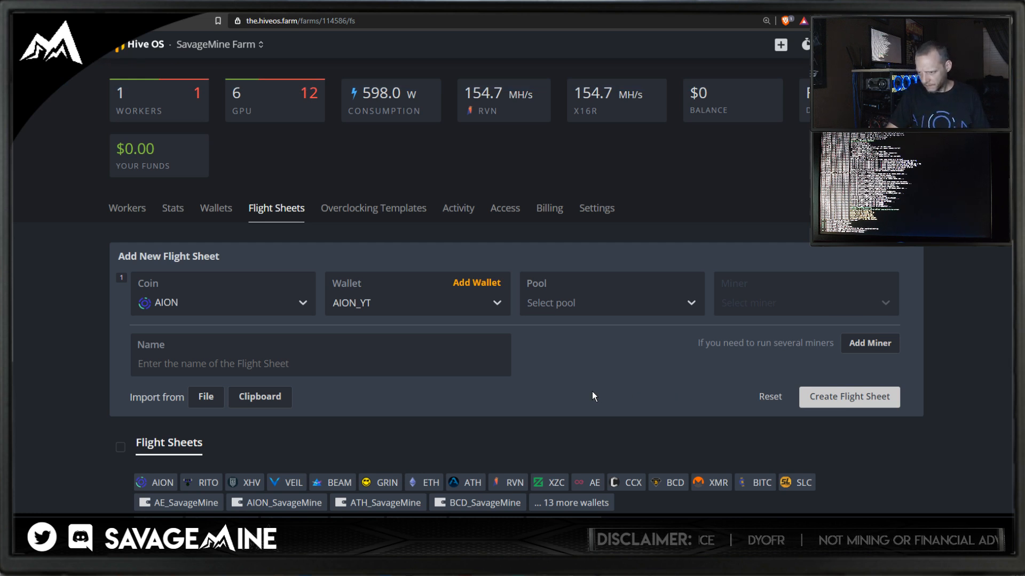
Set the flight sheet's pool to aionpool with the 3+ GPU Rigs server, cluster.aionpool.tech:3333
{"action": "left_click", "coordinate": [575, 309]}
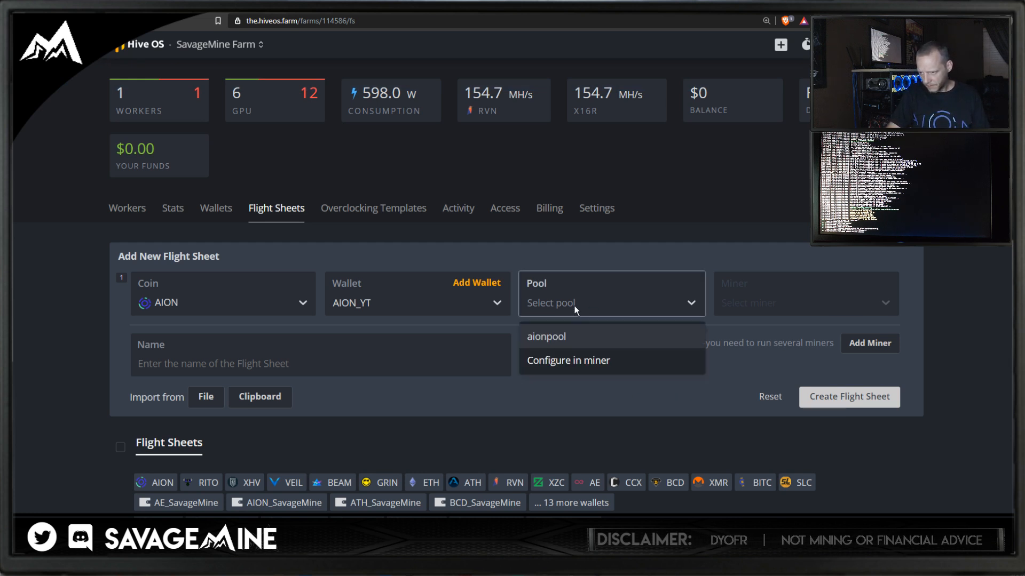
{"action": "left_click", "coordinate": [565, 338]}
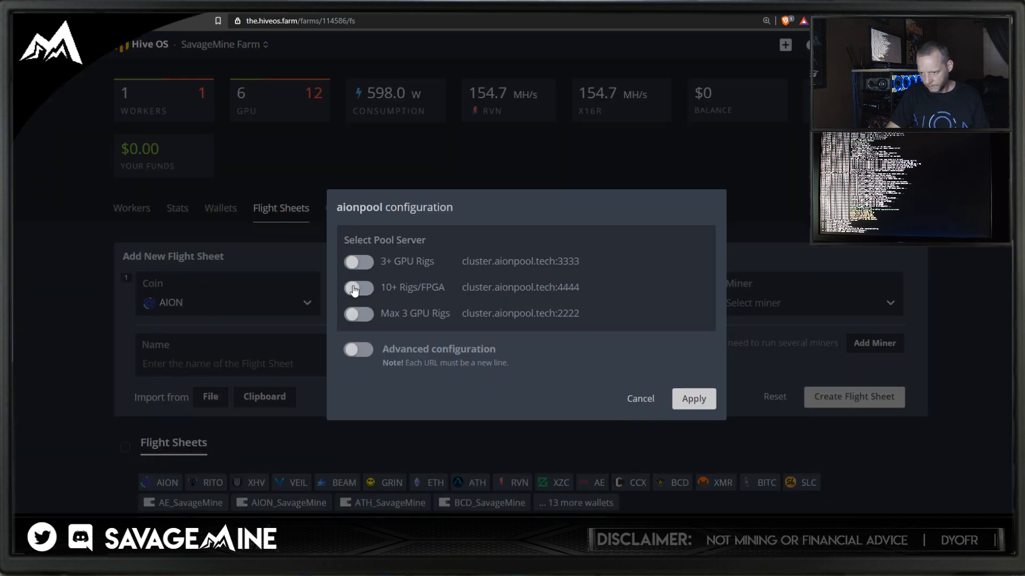
{"action": "left_click", "coordinate": [364, 266]}
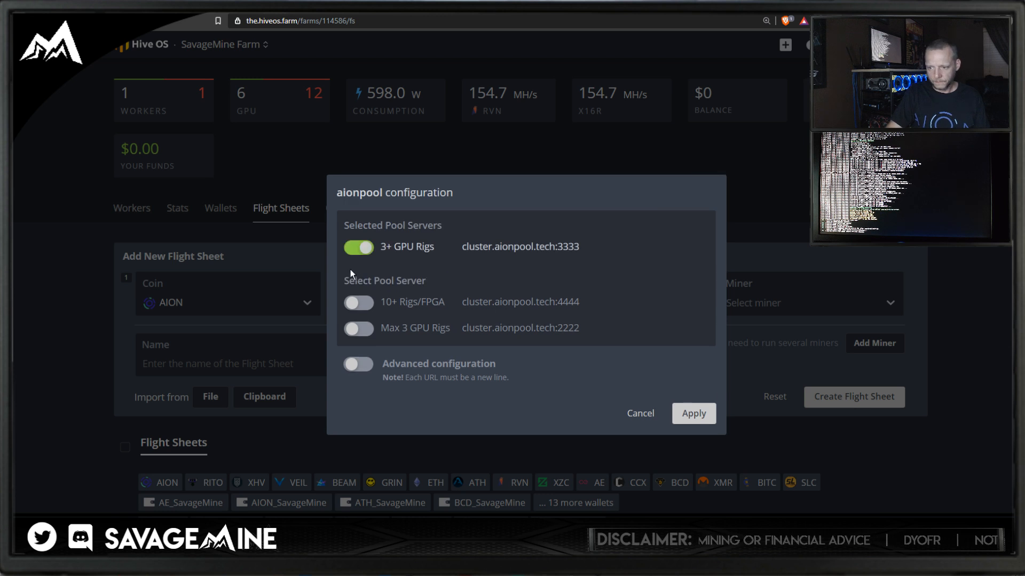
{"action": "left_click", "coordinate": [692, 414]}
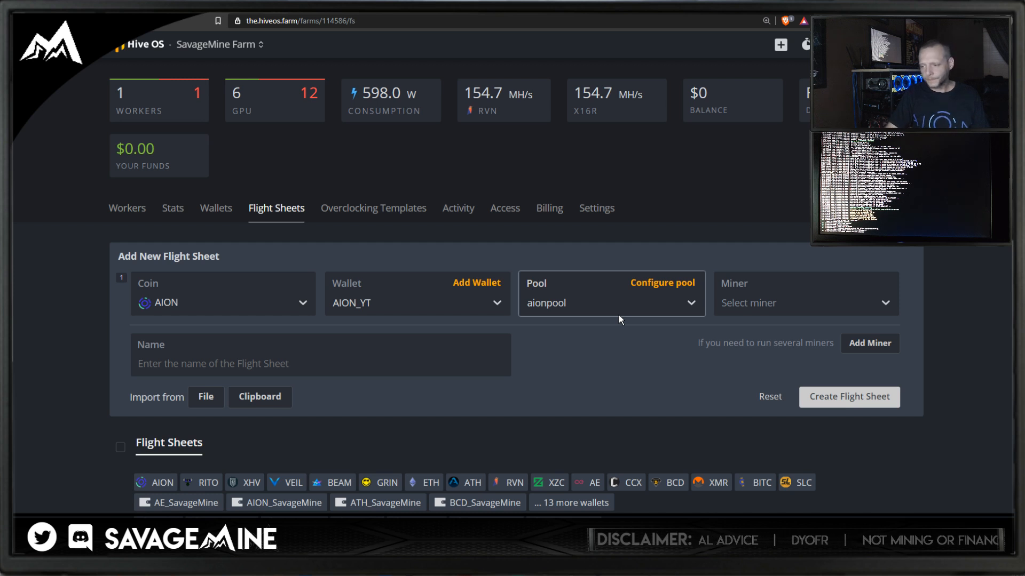
Choose GMiner as the flight sheet's miner, and review and apply its configuration, including the extra config arguments
{"action": "left_click", "coordinate": [739, 306]}
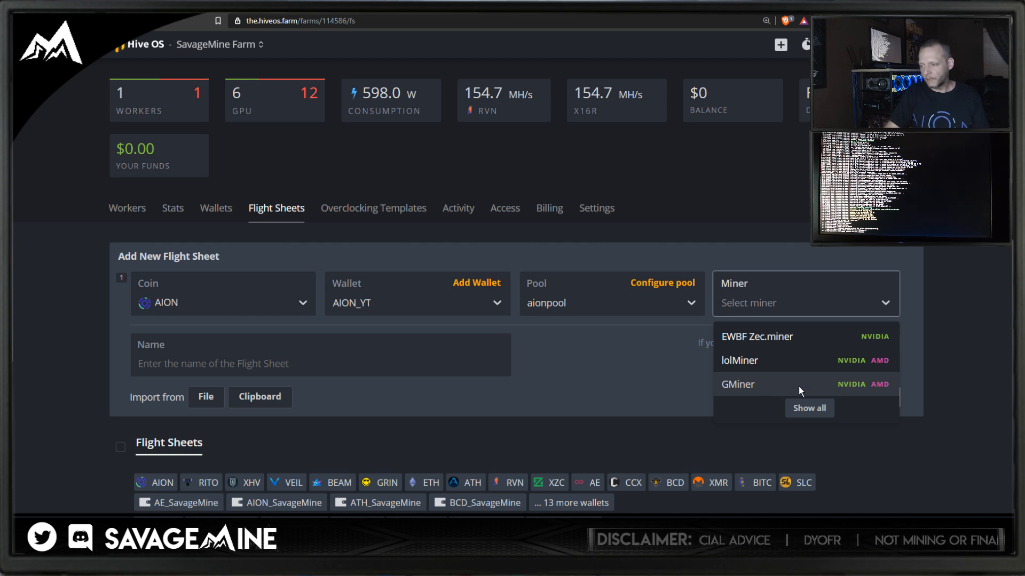
{"action": "left_click", "coordinate": [863, 386]}
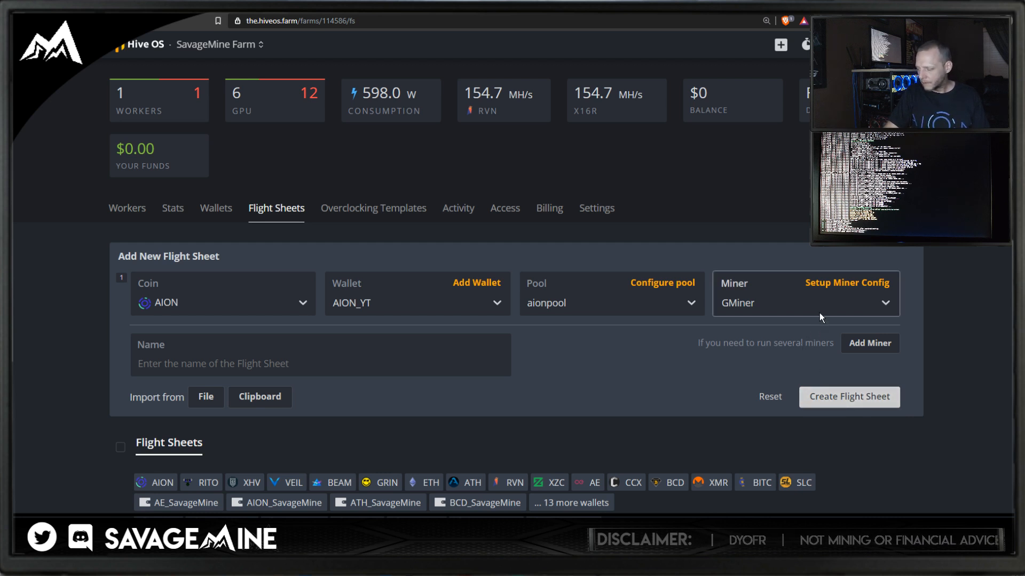
{"action": "left_click", "coordinate": [838, 285]}
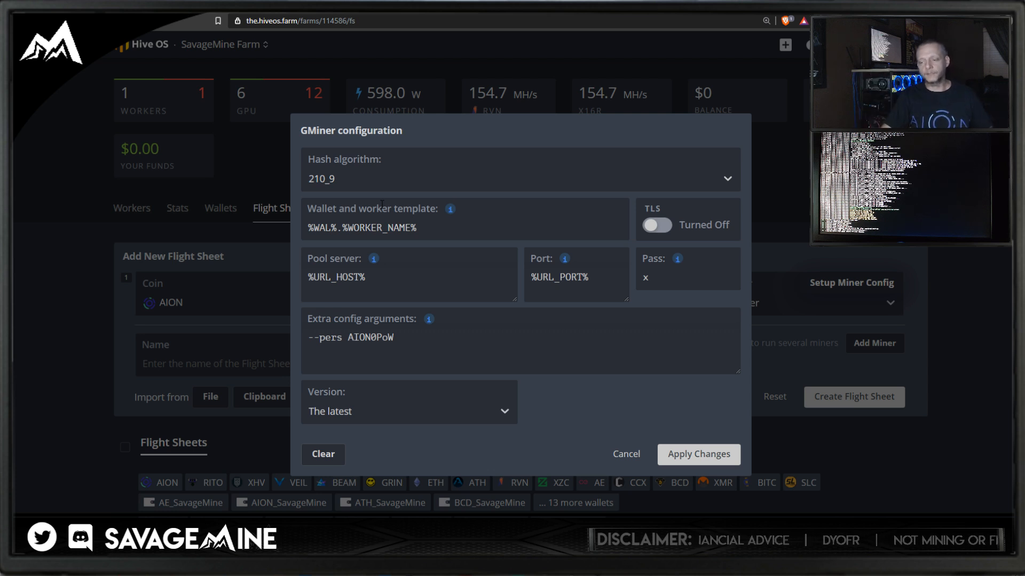
{"action": "left_click", "coordinate": [502, 212]}
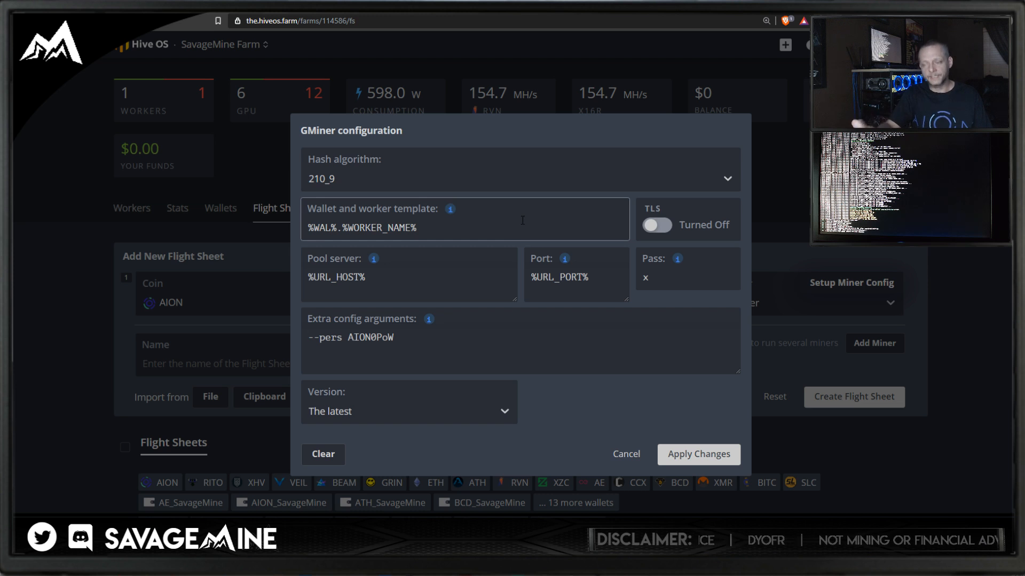
{"action": "left_click", "coordinate": [479, 296]}
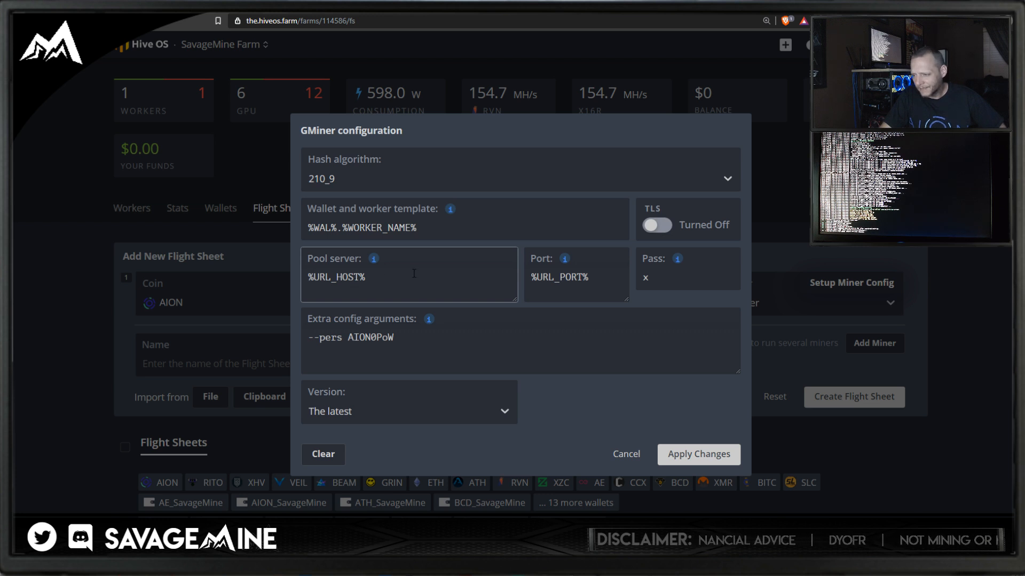
{"action": "left_click_drag", "start_coordinate": [397, 337], "coordinate": [294, 342]}
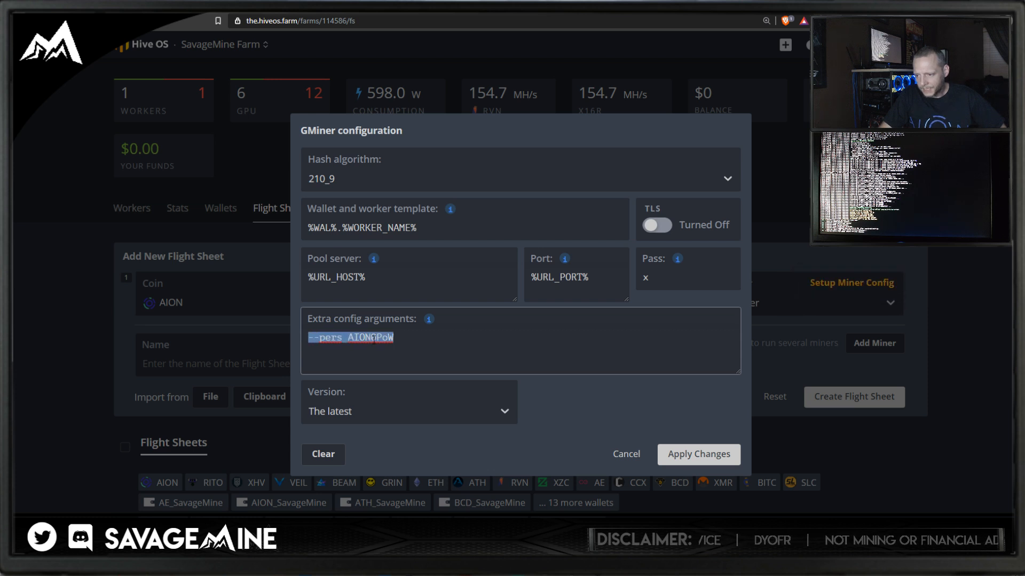
{"action": "left_click", "coordinate": [409, 339]}
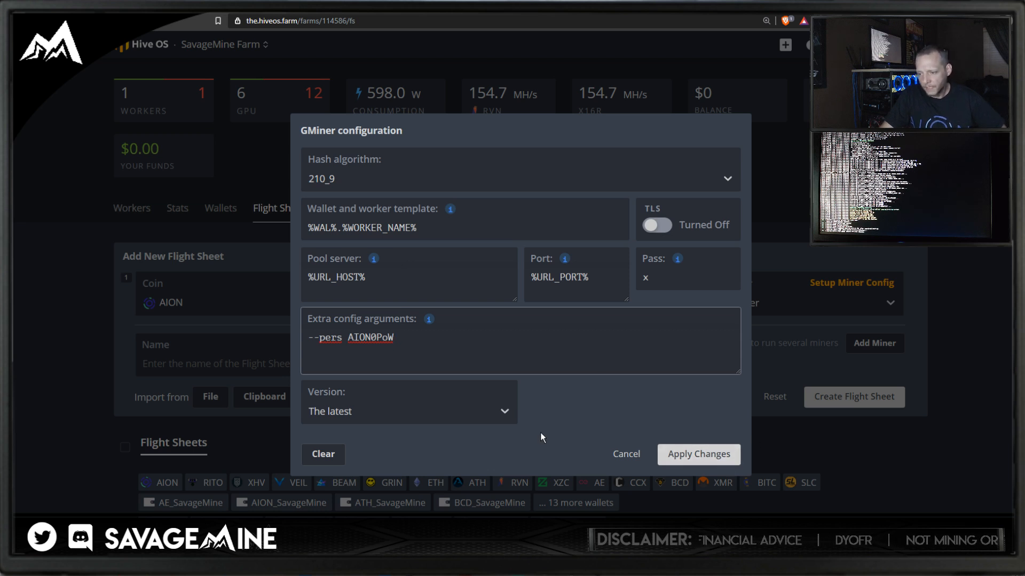
{"action": "left_click", "coordinate": [704, 454]}
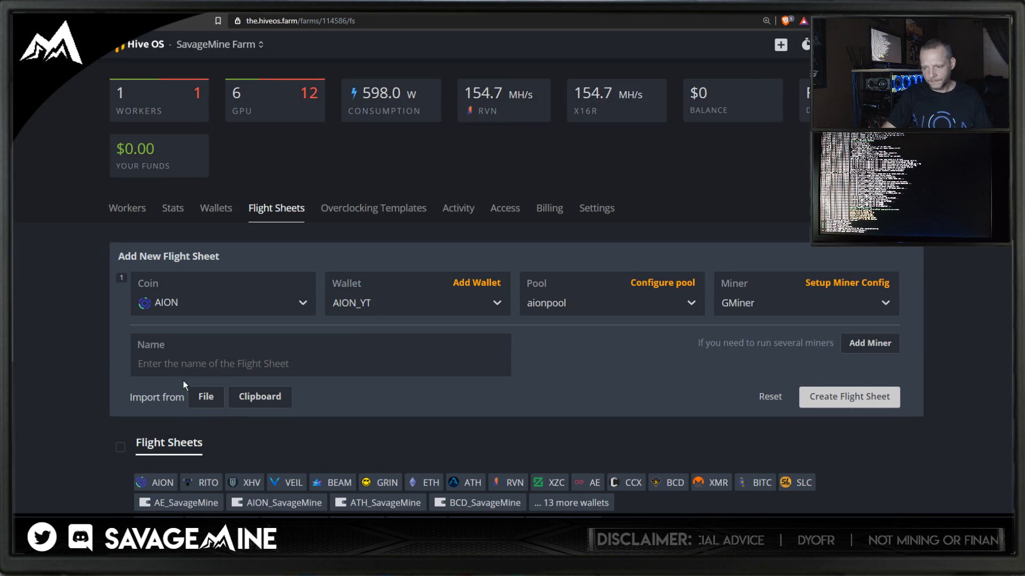
Name the flight sheet AION_YT, create it, and check its entry in the flight sheets list
{"action": "left_click", "coordinate": [227, 367]}
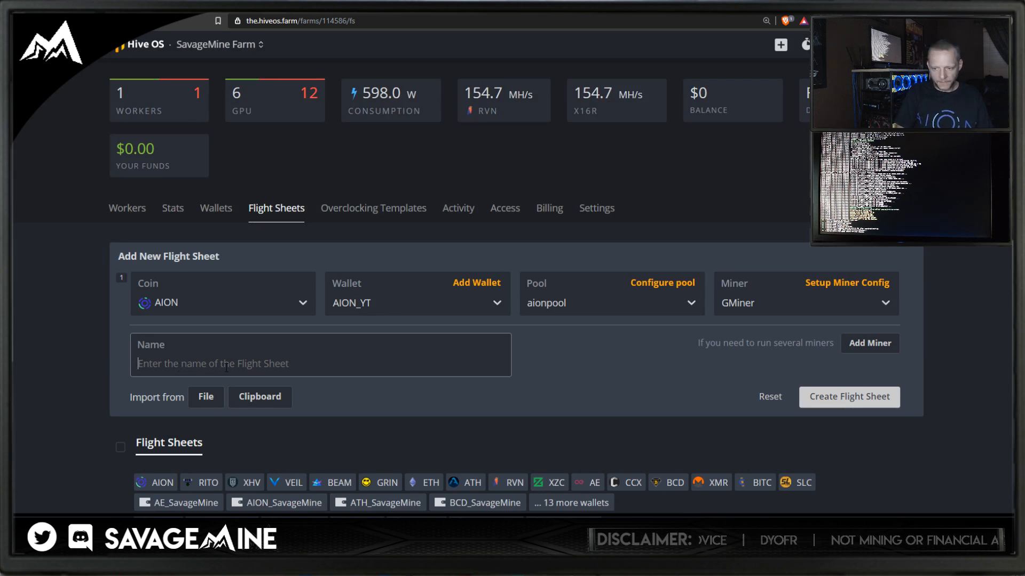
{"action": "type", "text": "AION_YT"}
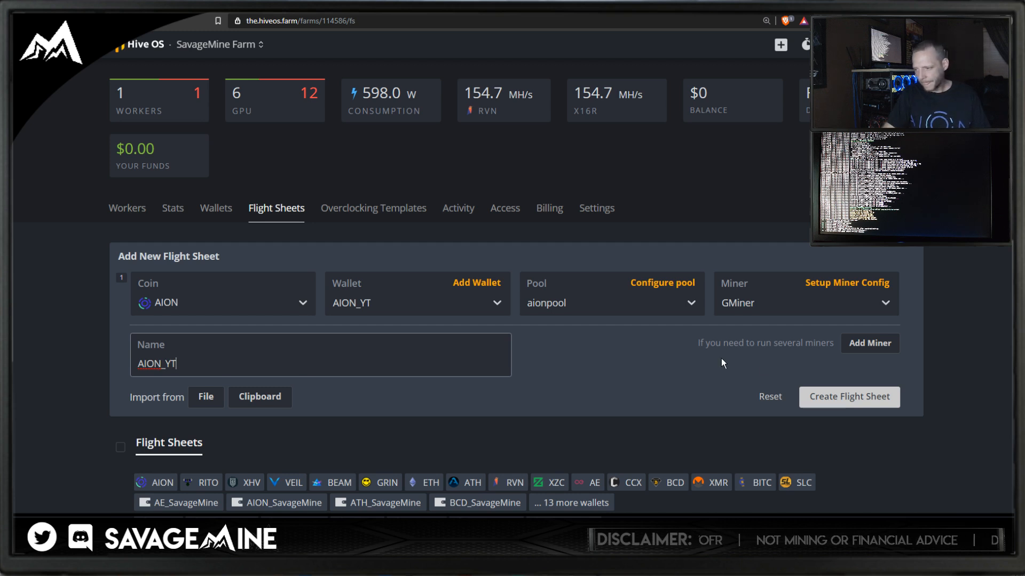
{"action": "left_click", "coordinate": [823, 402]}
{"action": "scroll", "coordinate": [824, 401], "scroll_direction": "down", "scroll_amount": 9}
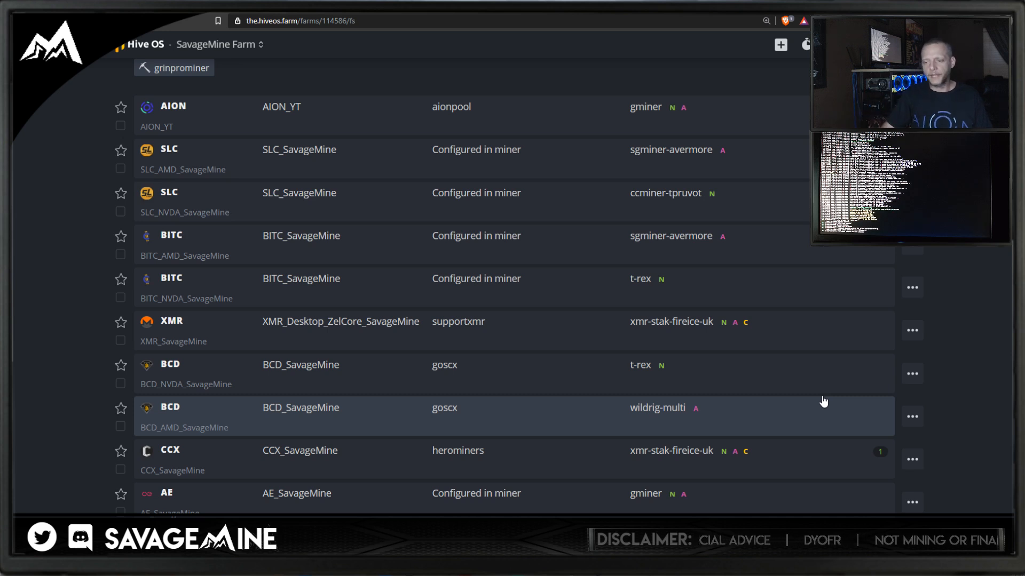
{"action": "scroll", "coordinate": [801, 416], "scroll_direction": "up", "scroll_amount": 8}
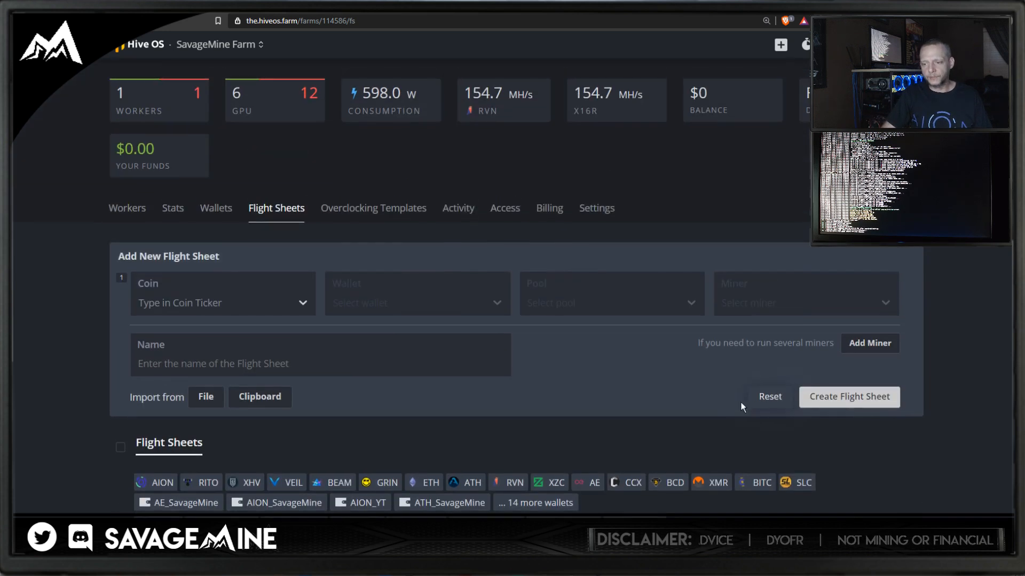
Select the SavageMine_Kessel worker in the farm, check the rig's hardware specs in Excel, and return to Hive OS
{"action": "left_click", "coordinate": [127, 212]}
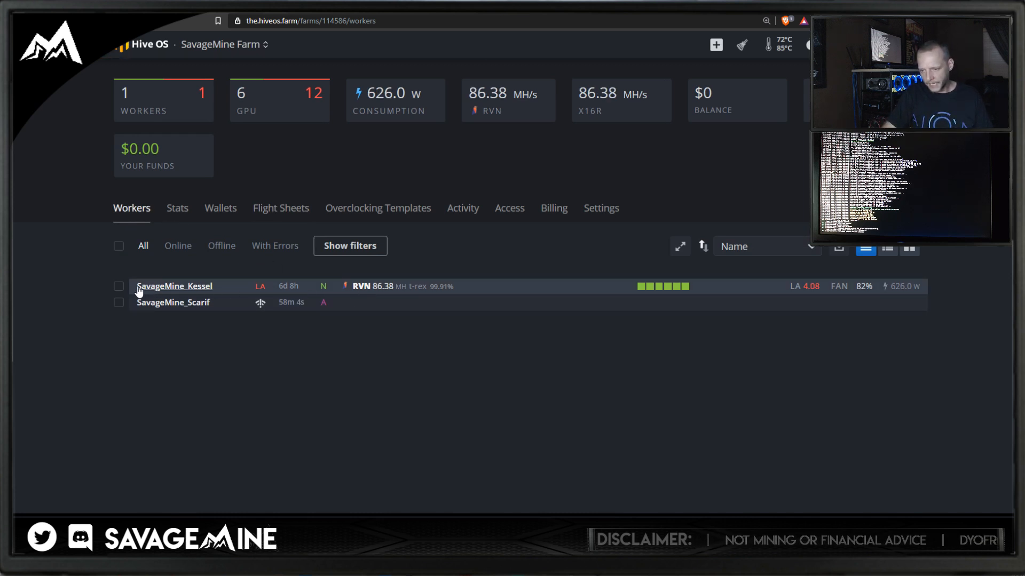
{"action": "left_click", "coordinate": [118, 286]}
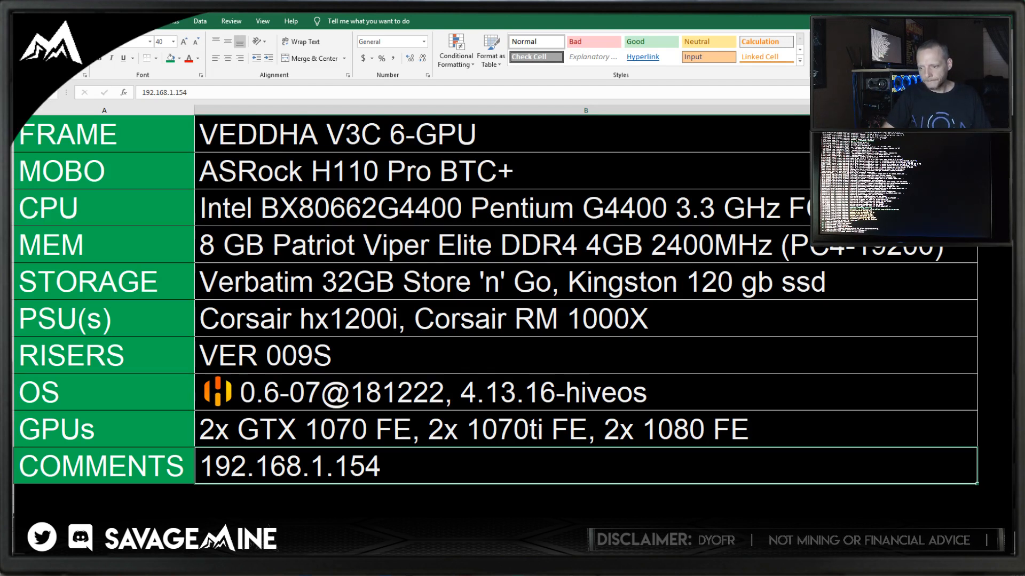
{"action": "key", "text": "ctrl+Page_Up"}
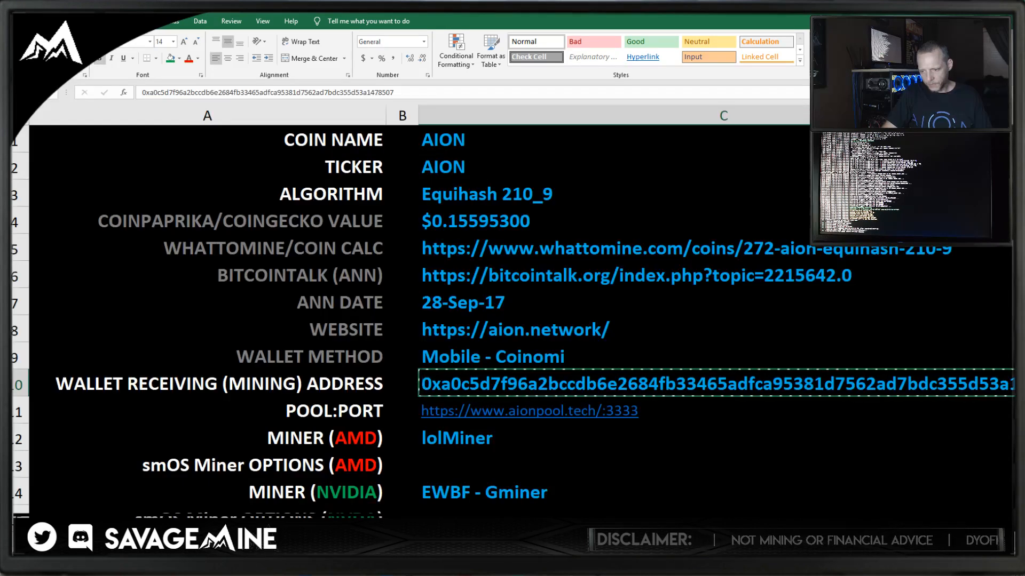
{"action": "key", "text": "alt+Tab"}
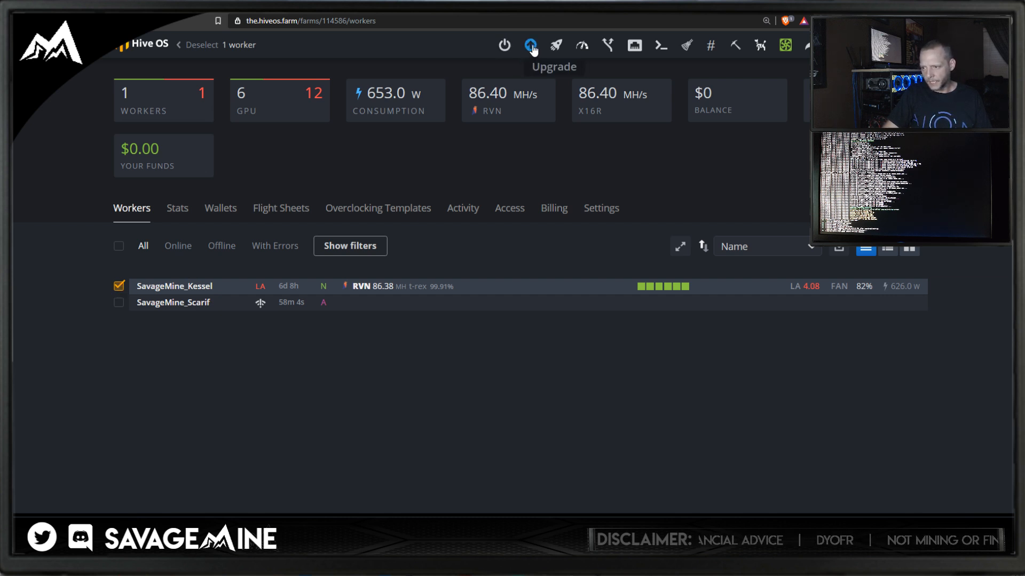
Filter the flight sheets to AION and apply the AION_YT flight sheet to the selected worker
{"action": "left_click", "coordinate": [555, 49]}
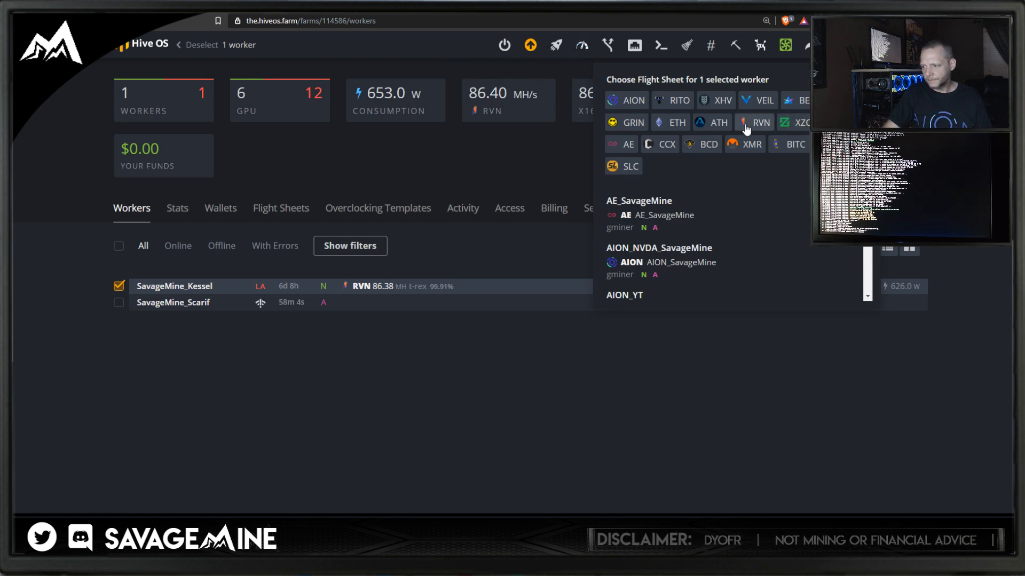
{"action": "left_click", "coordinate": [630, 102]}
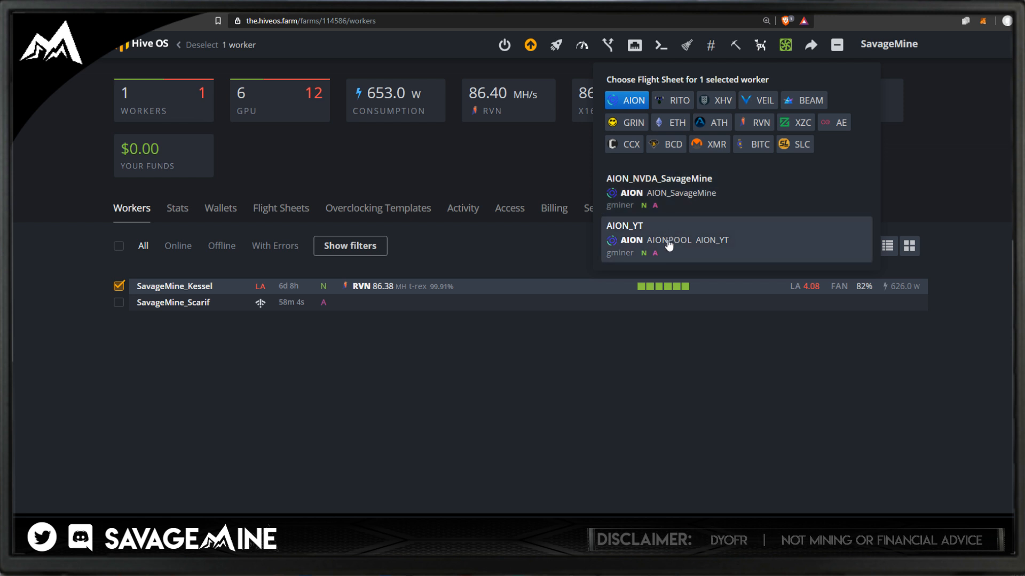
{"action": "left_click", "coordinate": [629, 236]}
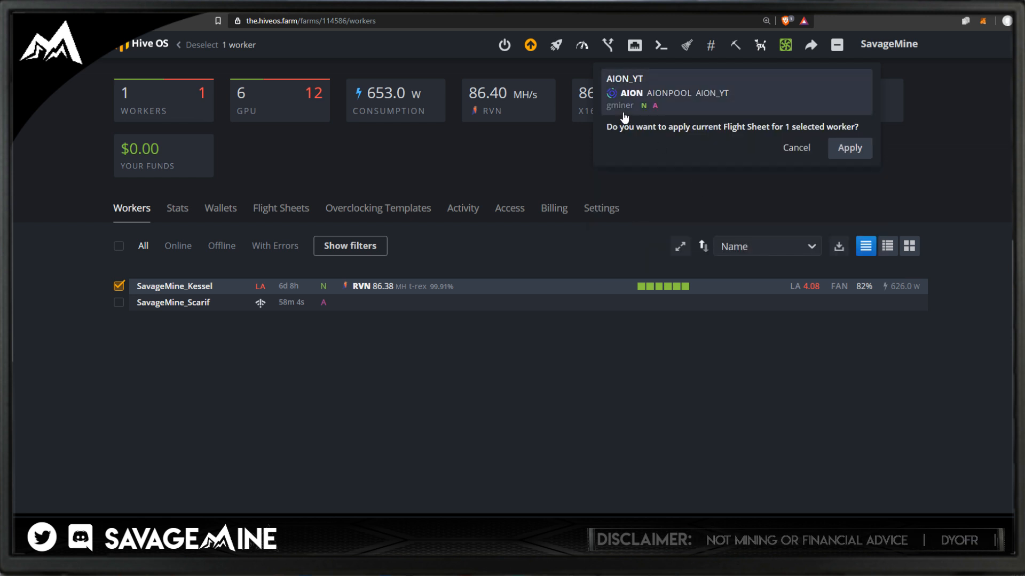
{"action": "left_click", "coordinate": [848, 149]}
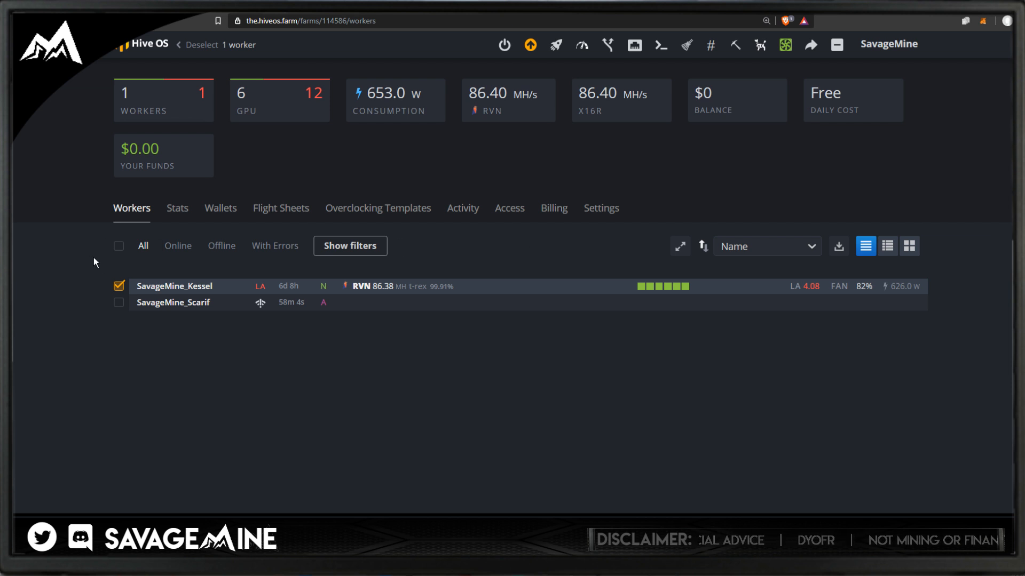
Reboot the SavageMine_Kessel worker and clear its selection
{"action": "left_click", "coordinate": [118, 288]}
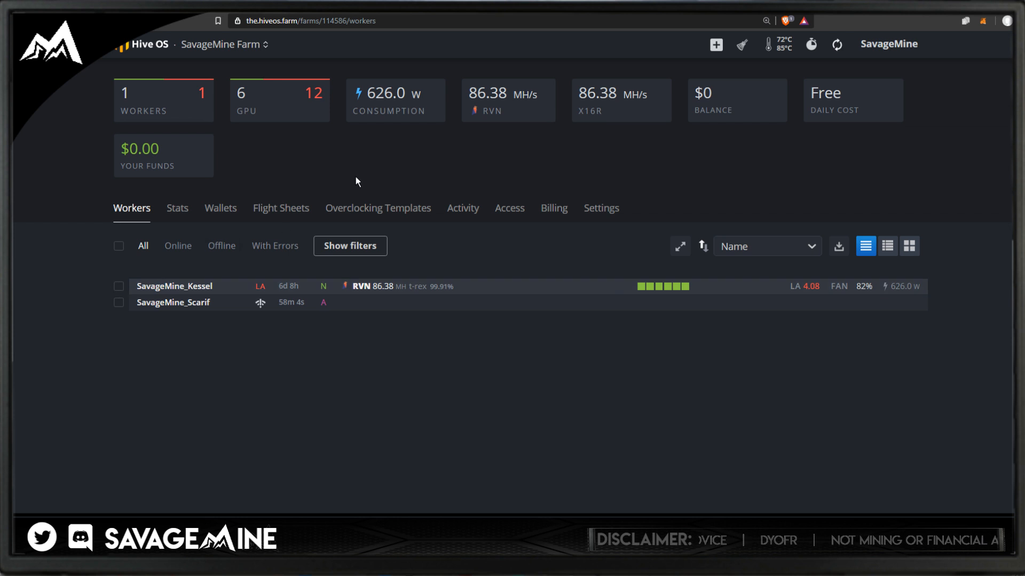
{"action": "left_click", "coordinate": [118, 286]}
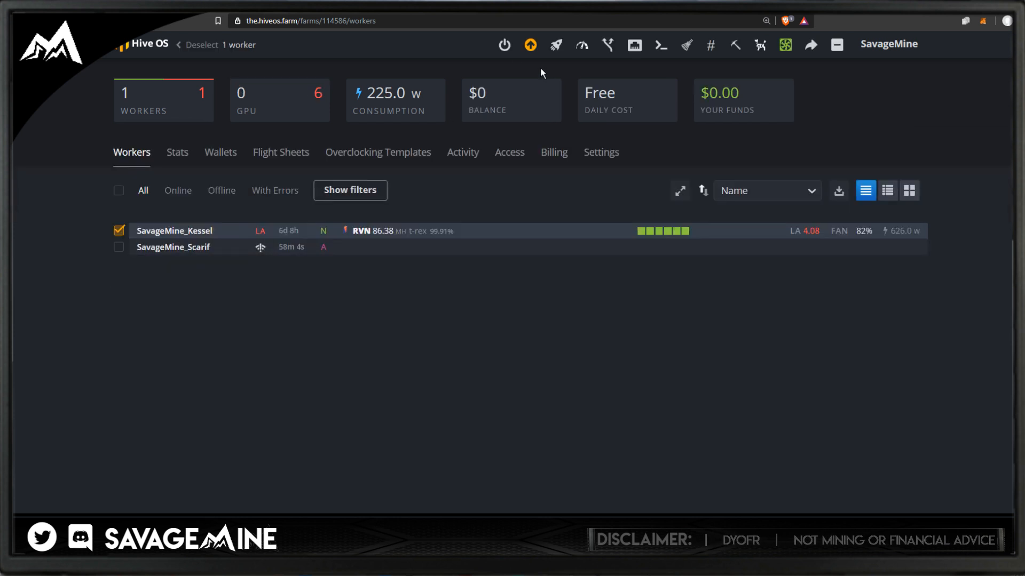
{"action": "left_click", "coordinate": [504, 47]}
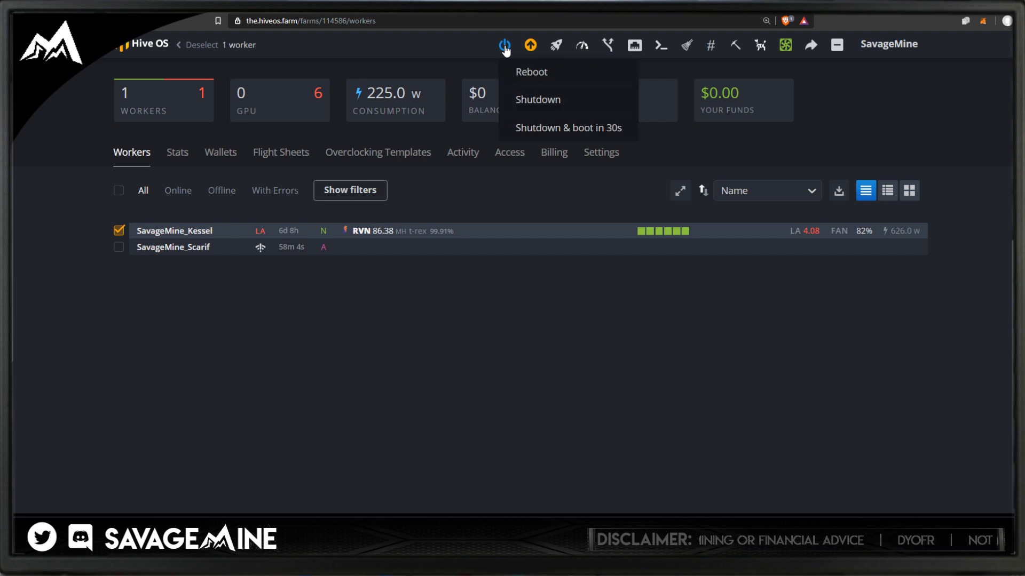
{"action": "left_click", "coordinate": [524, 79]}
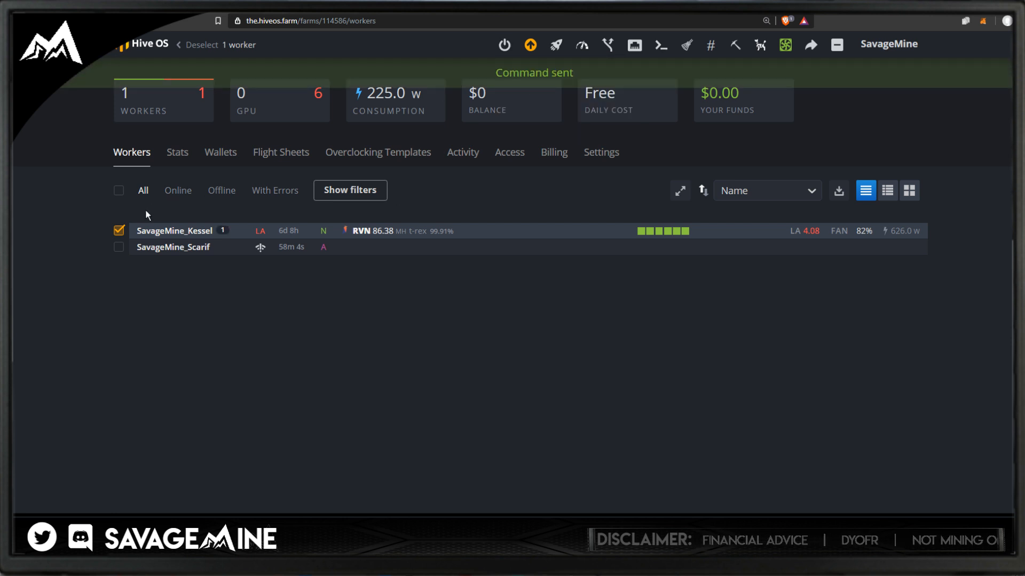
{"action": "left_click", "coordinate": [118, 231]}
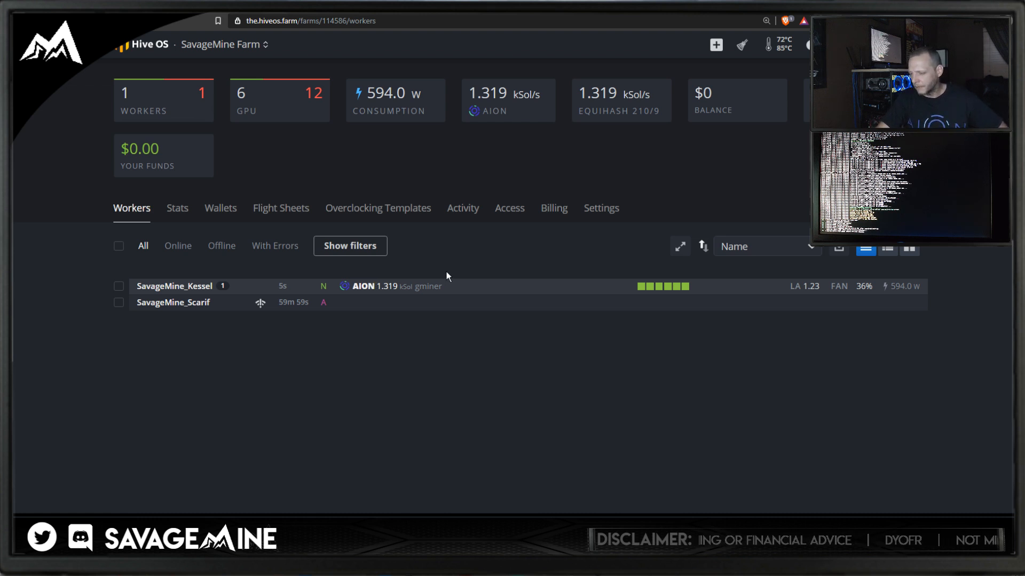
Open the SavageMine_Kessel worker, start a Hive Shell session, and run the miner command to show the running miner
{"action": "left_click", "coordinate": [206, 289]}
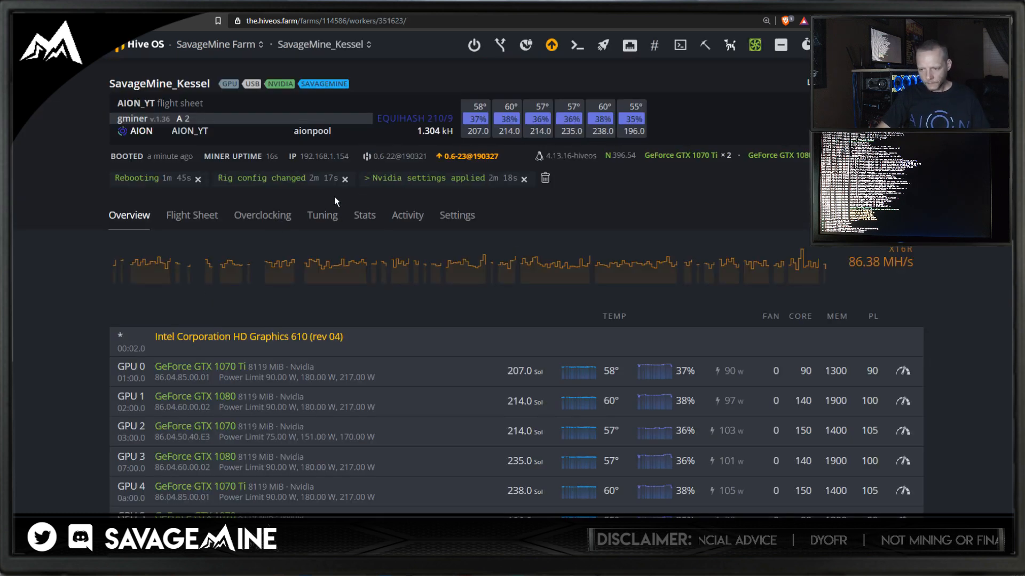
{"action": "left_click", "coordinate": [679, 47]}
{"action": "left_click", "coordinate": [590, 72]}
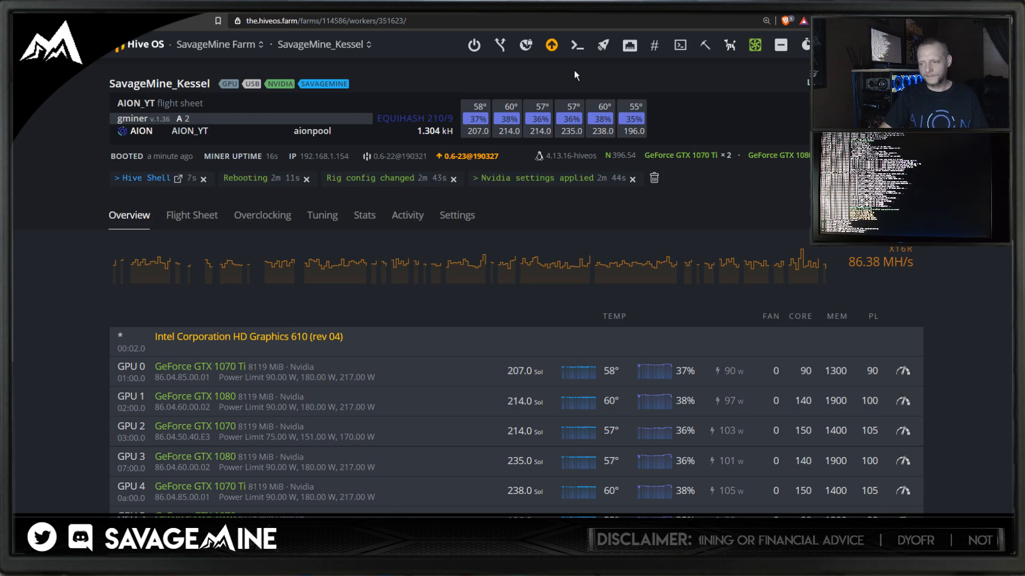
{"action": "left_click", "coordinate": [177, 178]}
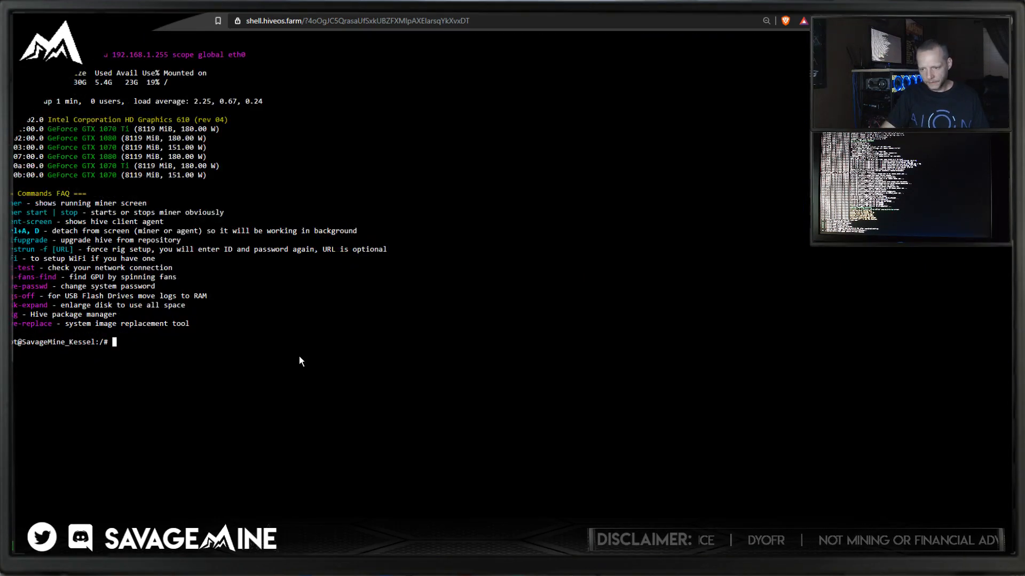
{"action": "type", "text": "miner"}
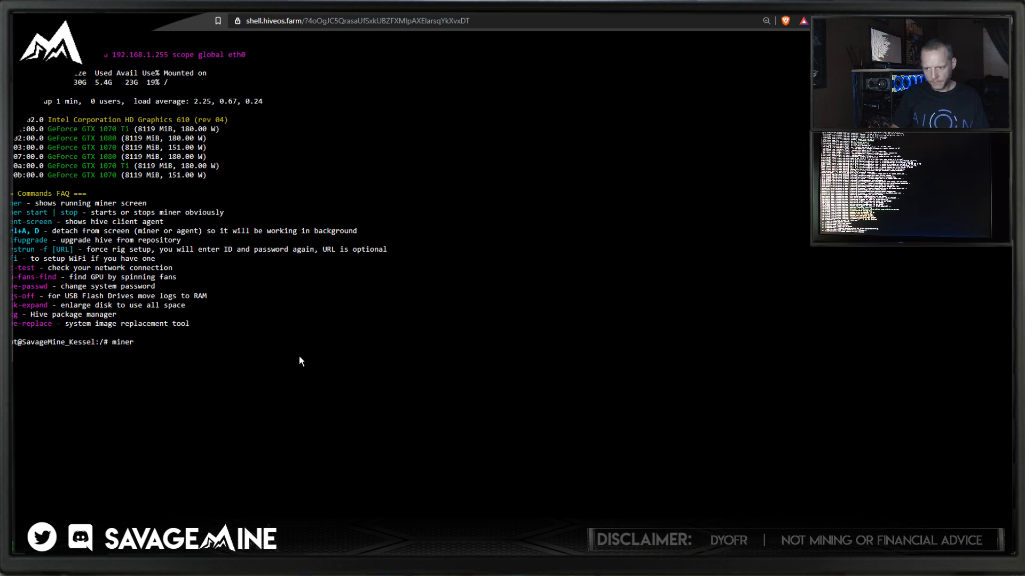
{"action": "key", "text": "Return"}
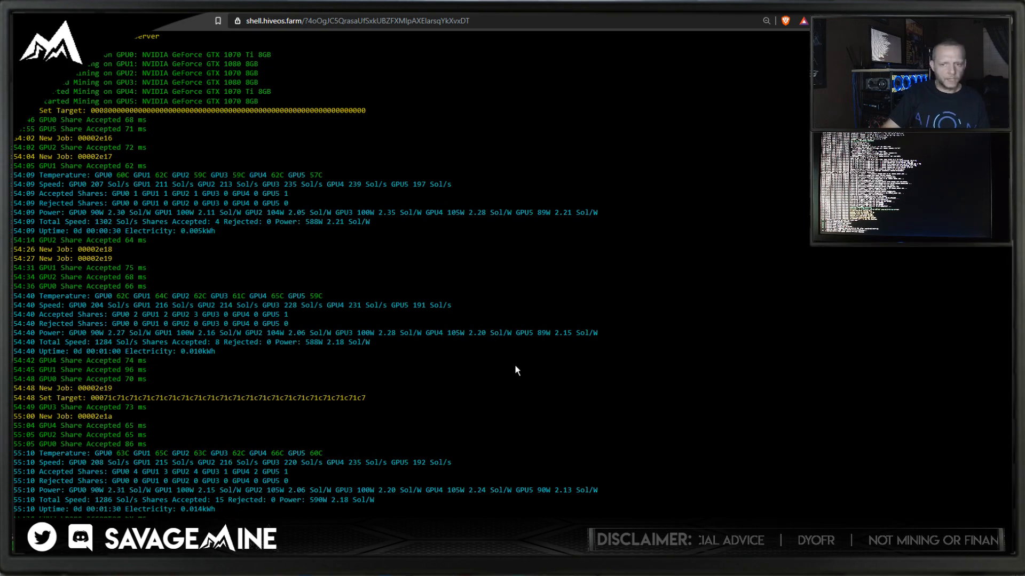
Switch to simplemining.net and start a new rig group in the group configuration
{"action": "left_click", "coordinate": [658, 10]}
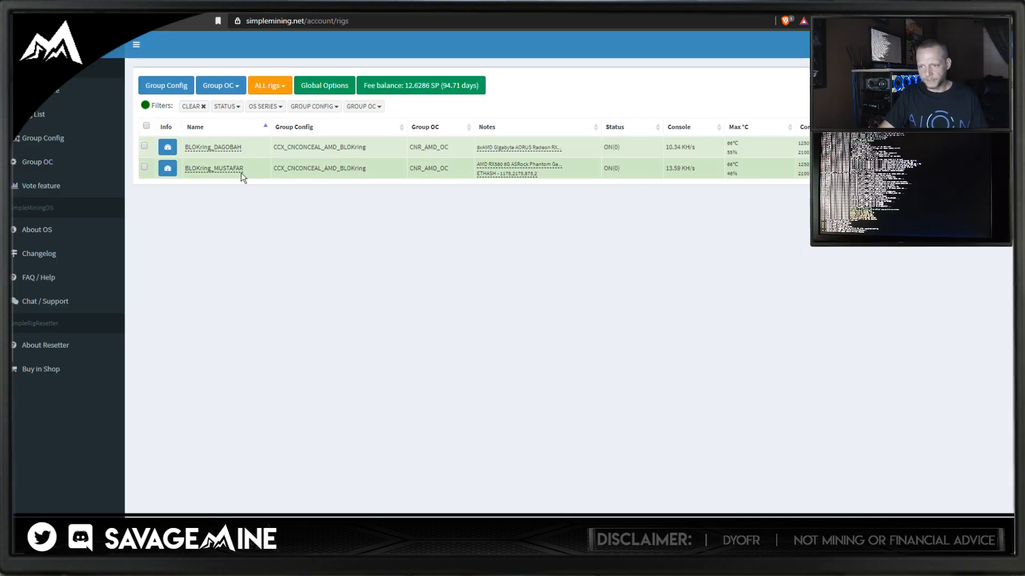
{"action": "left_click", "coordinate": [30, 138]}
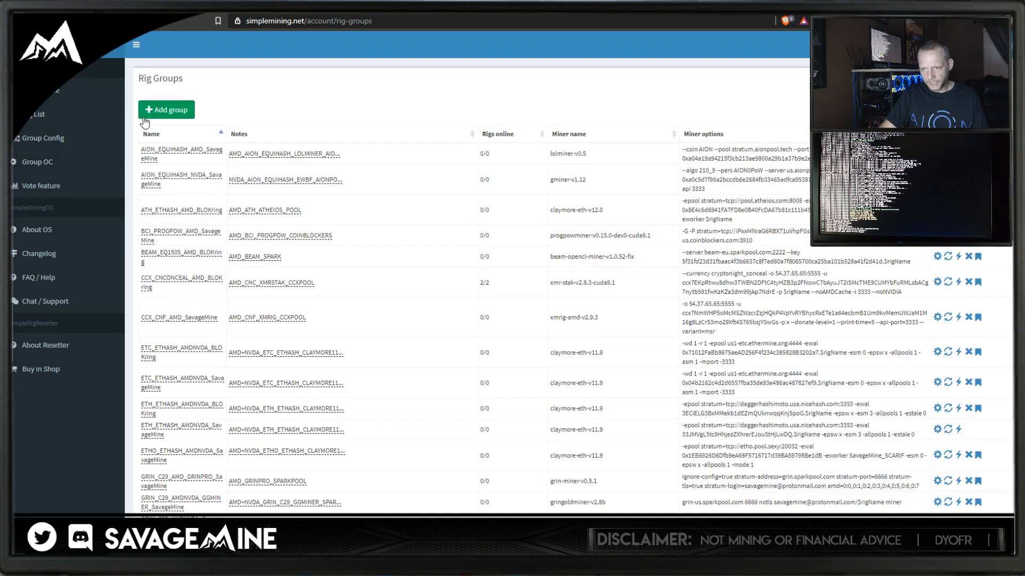
{"action": "left_click", "coordinate": [163, 108]}
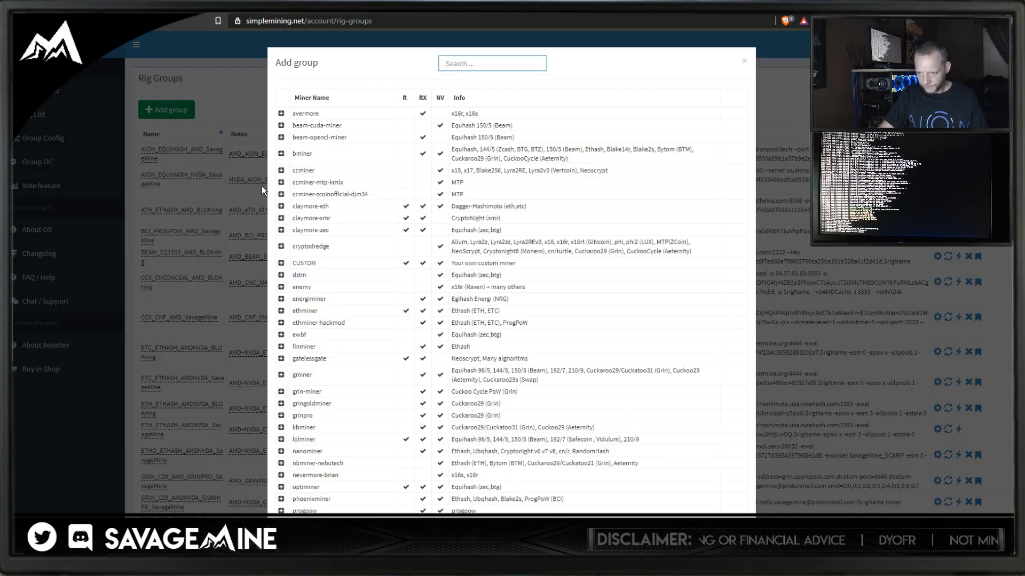
Choose lolminer-v0.7.1 from the miner list for the new group
{"action": "scroll", "coordinate": [327, 246], "scroll_direction": "down", "scroll_amount": 1}
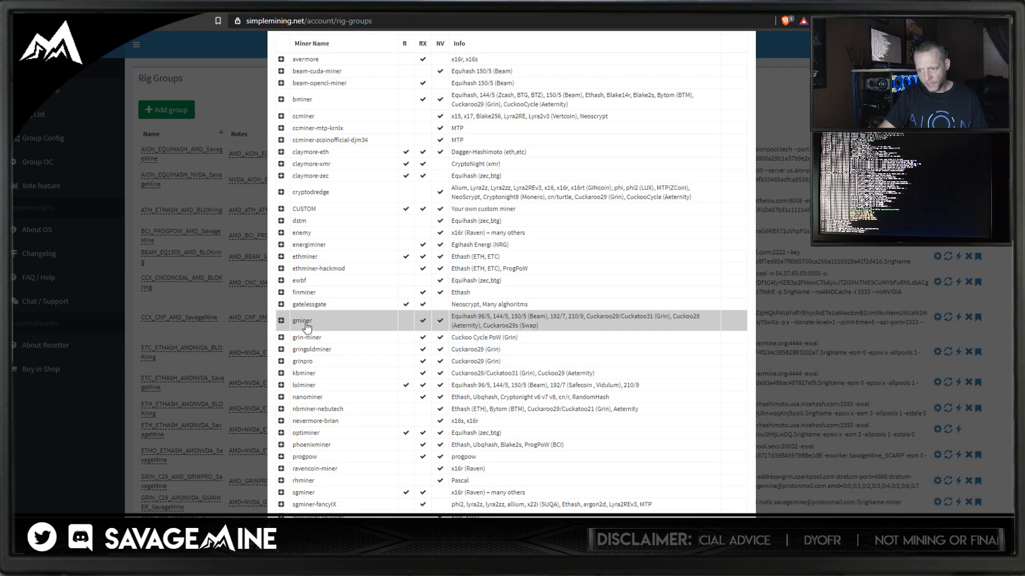
{"action": "scroll", "coordinate": [307, 327], "scroll_direction": "up", "scroll_amount": 1}
{"action": "scroll", "coordinate": [308, 325], "scroll_direction": "down", "scroll_amount": 2}
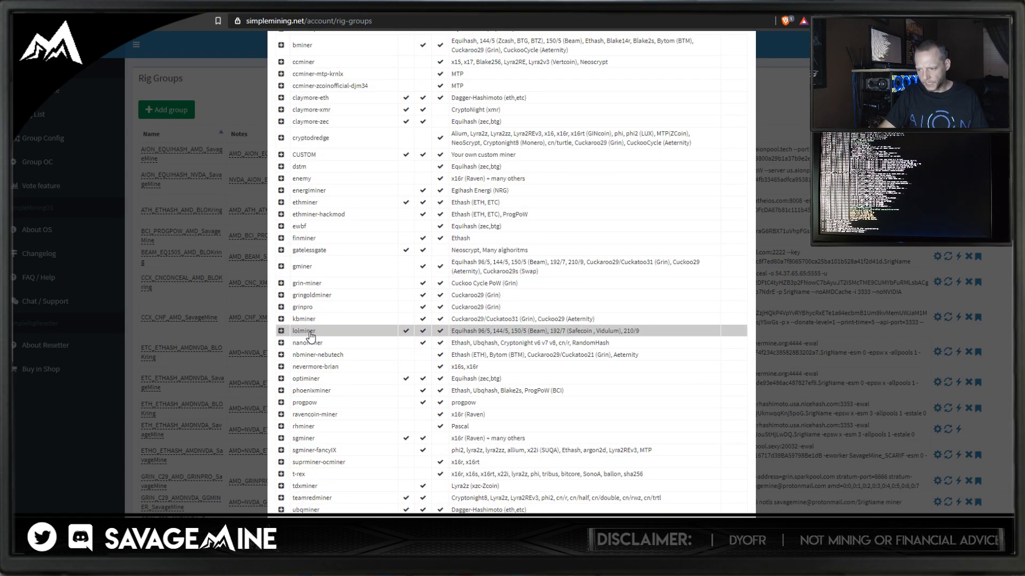
{"action": "left_click", "coordinate": [281, 331]}
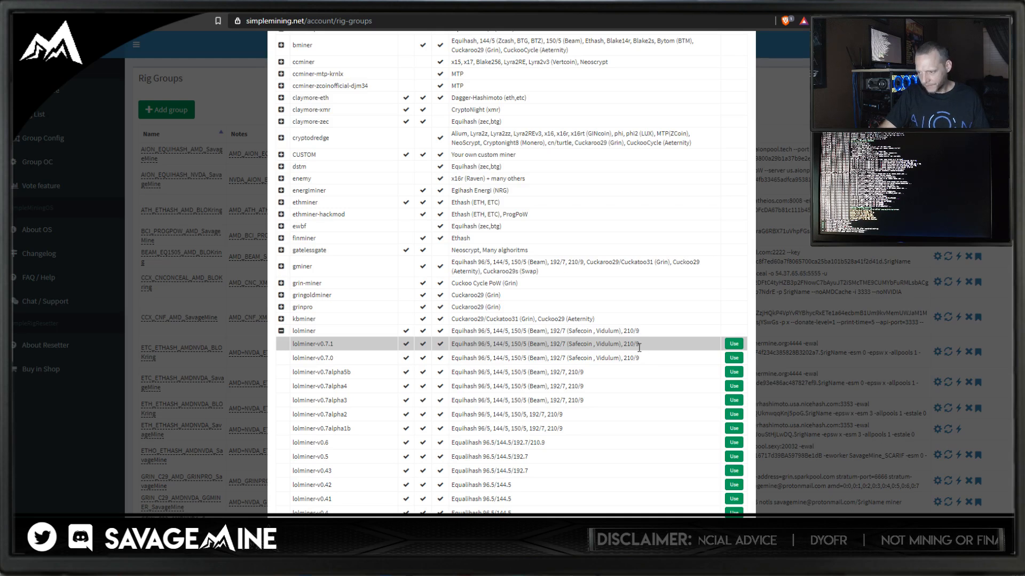
{"action": "left_click", "coordinate": [734, 344]}
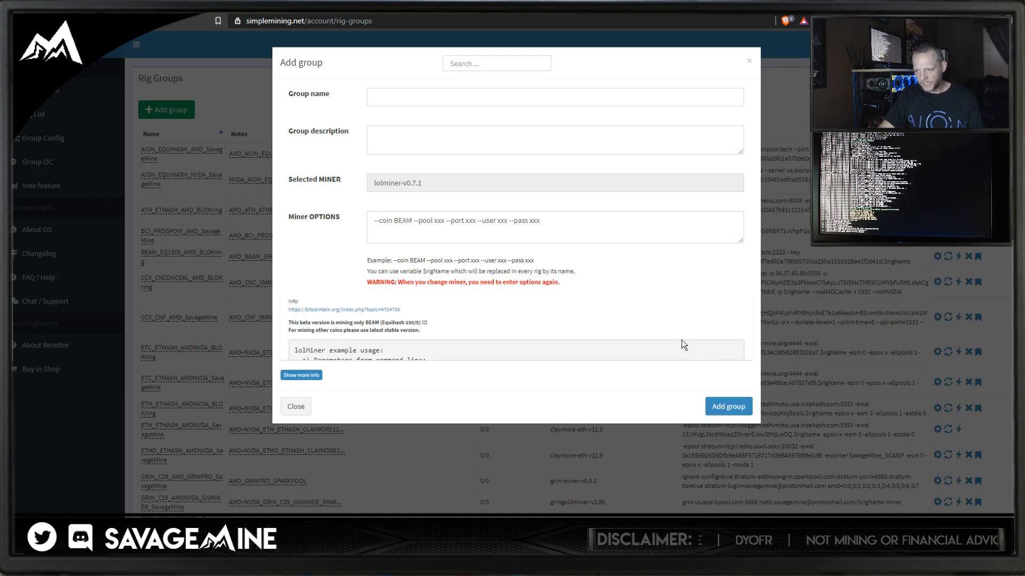
Name the group AION_YT and set the coin in its miner options to AION
{"action": "left_click", "coordinate": [393, 98]}
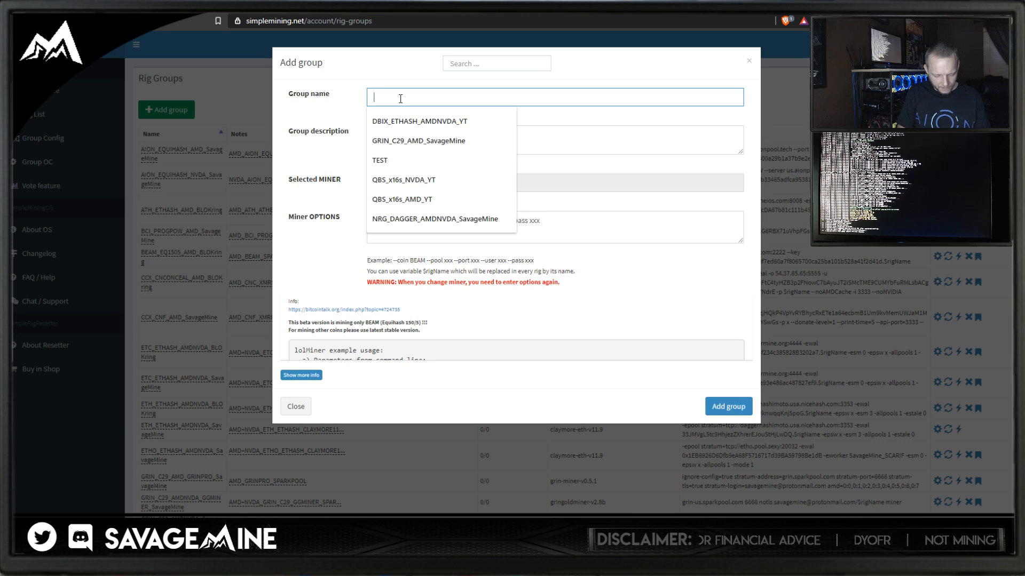
{"action": "type", "text": "AION_YT"}
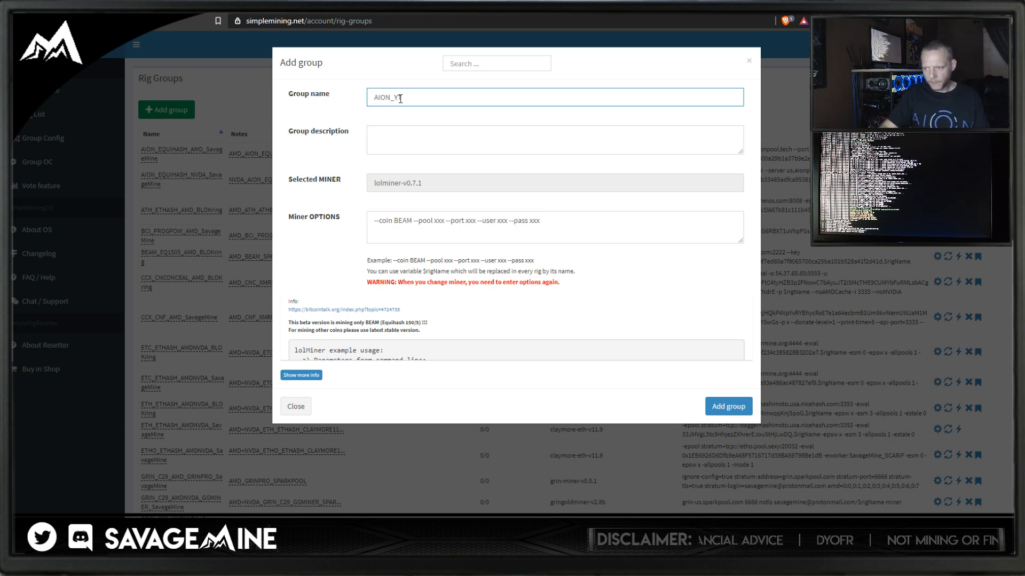
{"action": "left_click", "coordinate": [401, 152]}
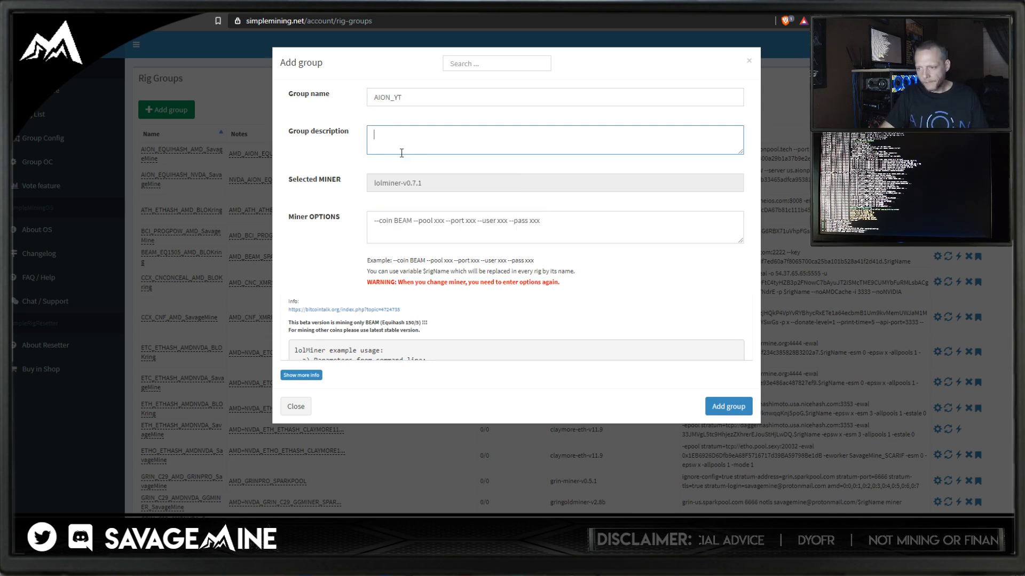
{"action": "double_click", "coordinate": [402, 220]}
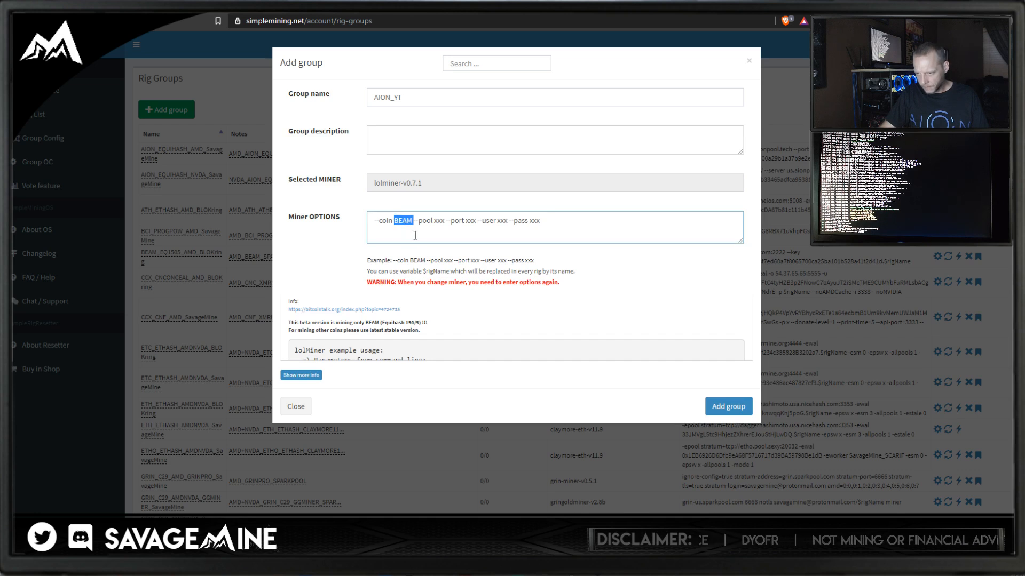
{"action": "type", "text": "AION"}
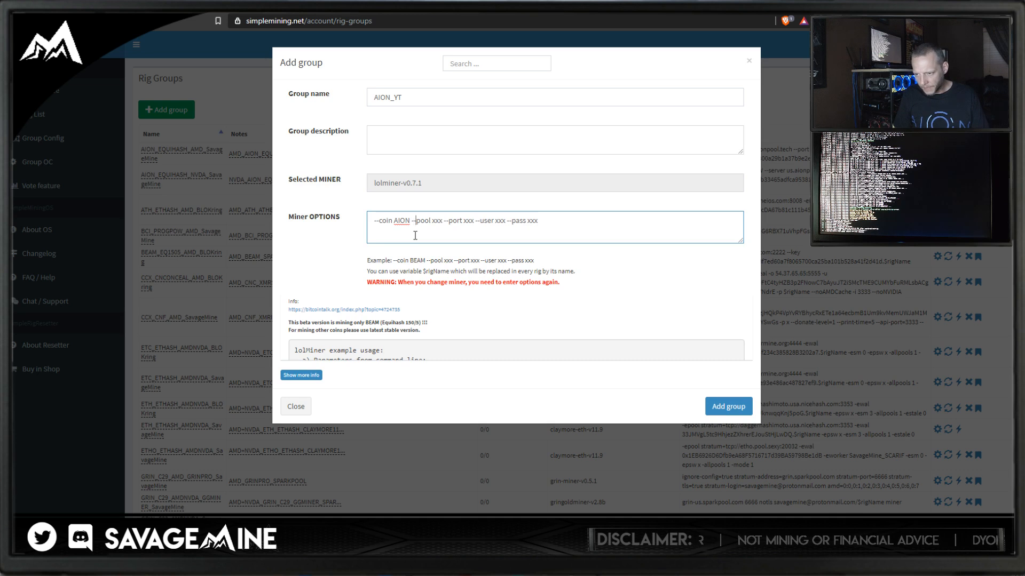
Select the pool placeholder in the miner options and show the full lolMiner usage information
{"action": "key", "text": "Right"}
{"action": "key", "text": "Right"}
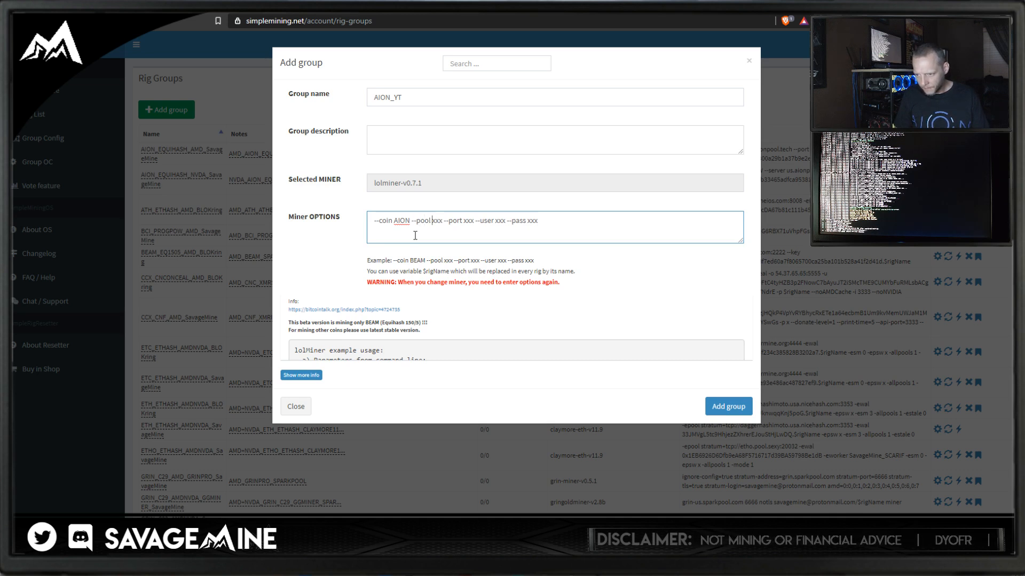
{"action": "key", "text": "Right"}
{"action": "key", "text": "shift+Right"}
{"action": "key", "text": "shift+Right"}
{"action": "key", "text": "shift+Right"}
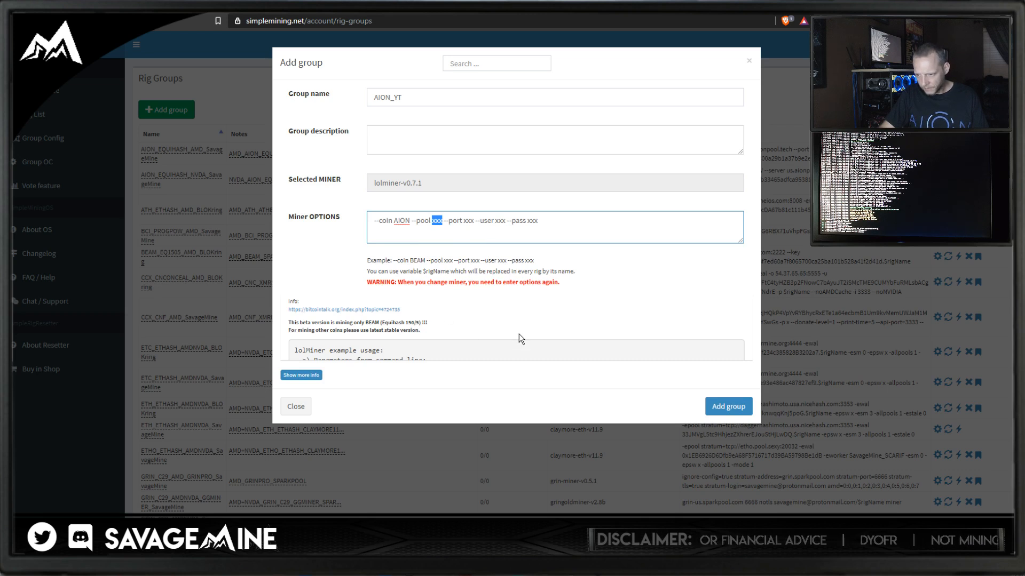
{"action": "left_click", "coordinate": [301, 375]}
{"action": "scroll", "coordinate": [356, 349], "scroll_direction": "down", "scroll_amount": 1}
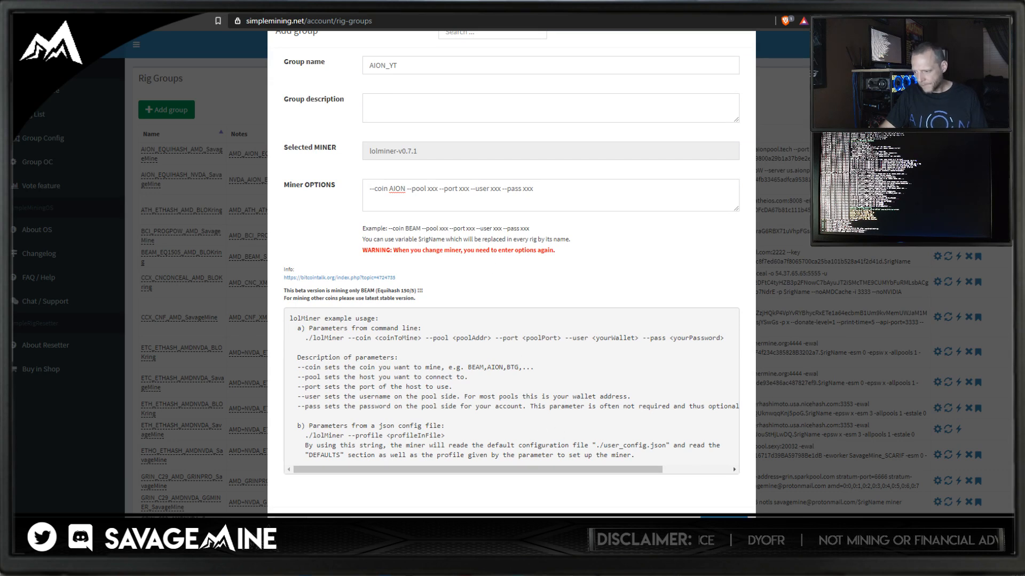
Look up the POOL:PORT entry in Excel, select the pool address text, and return to simplemining.net
{"action": "key", "text": "alt+Tab"}
{"action": "left_click", "coordinate": [608, 453]}
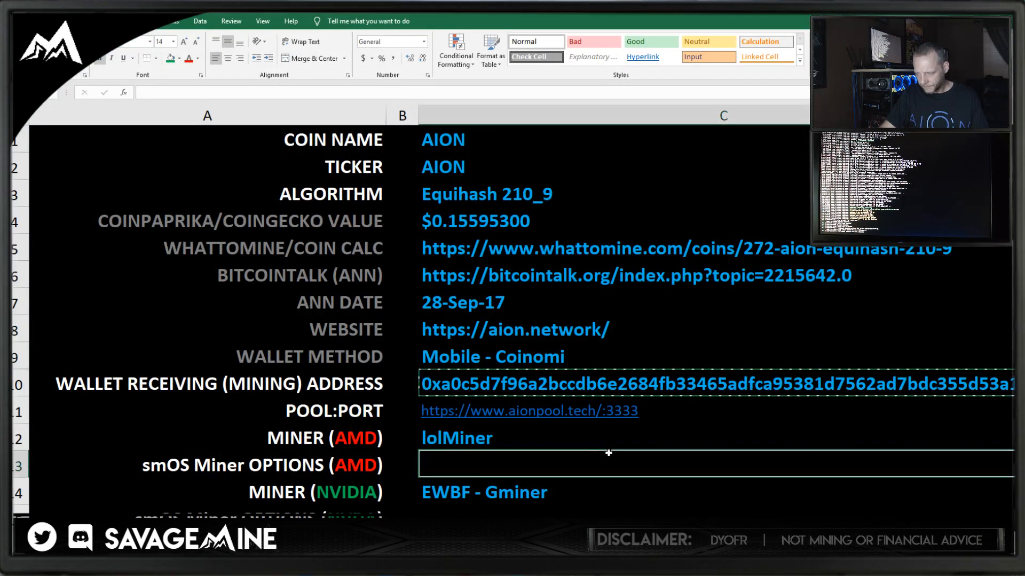
{"action": "left_click", "coordinate": [596, 418]}
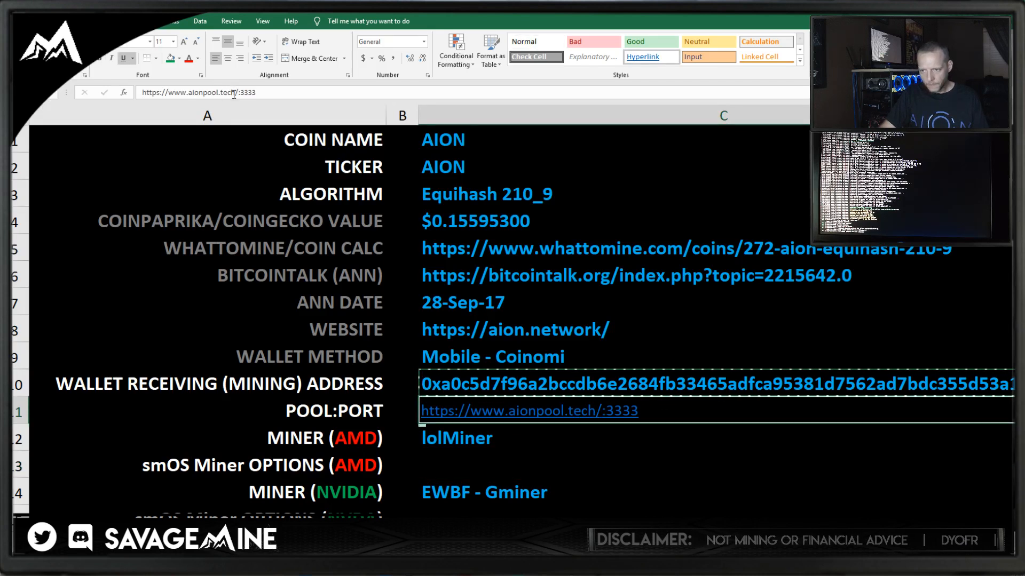
{"action": "left_click_drag", "start_coordinate": [234, 94], "coordinate": [160, 94]}
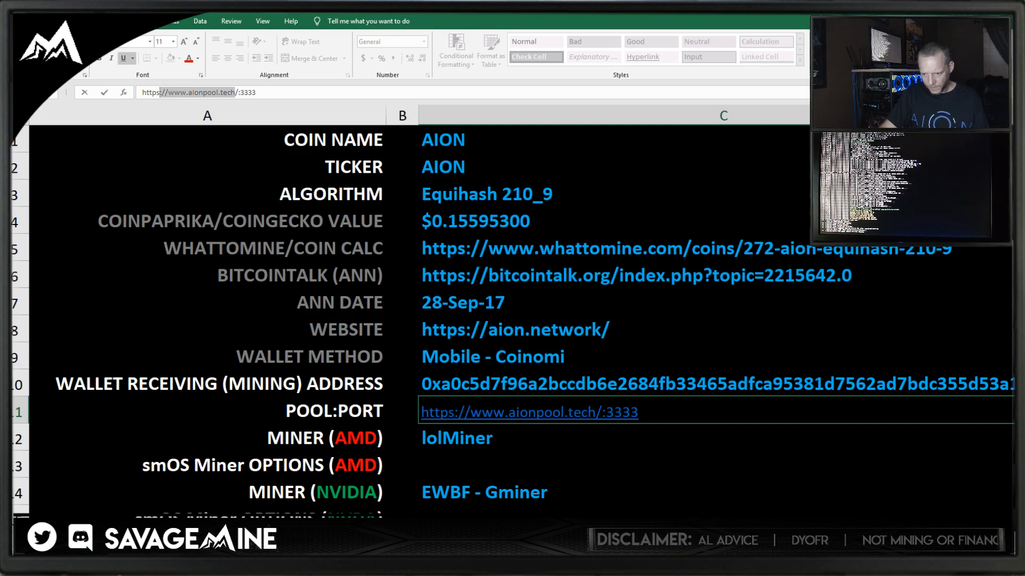
{"action": "key", "text": "alt+Tab"}
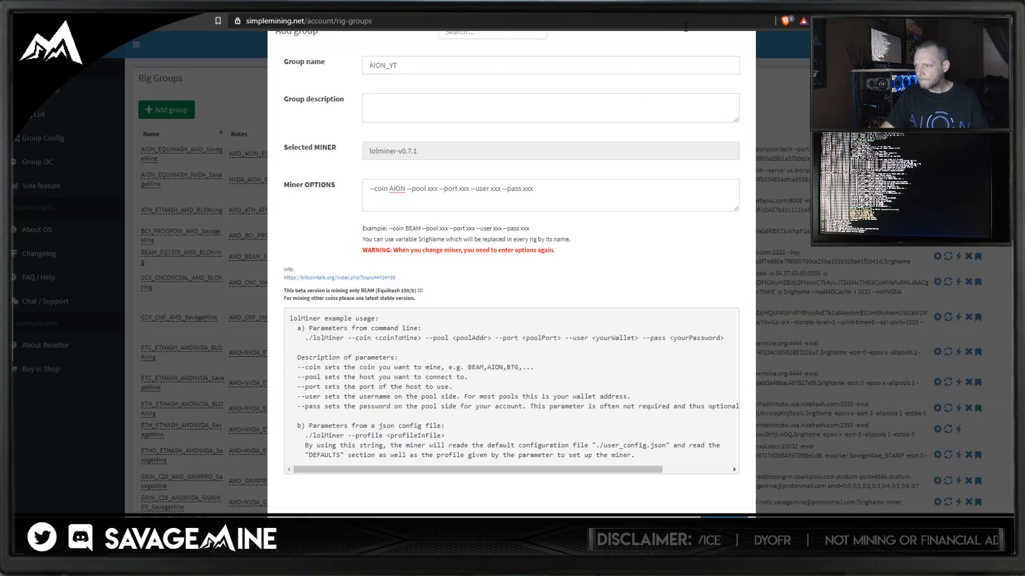
Copy the global stratum URL cluster.aionpool.tech from the aionpool.tech connection page and switch to Excel
{"action": "key", "text": "ctrl+Tab"}
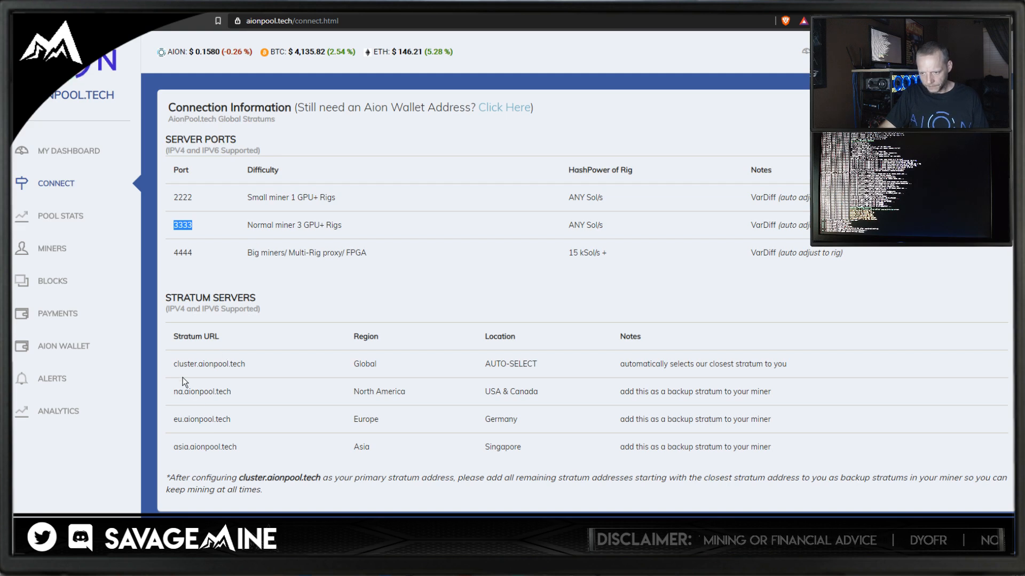
{"action": "left_click_drag", "start_coordinate": [174, 366], "coordinate": [252, 366]}
{"action": "right_click", "coordinate": [229, 366]}
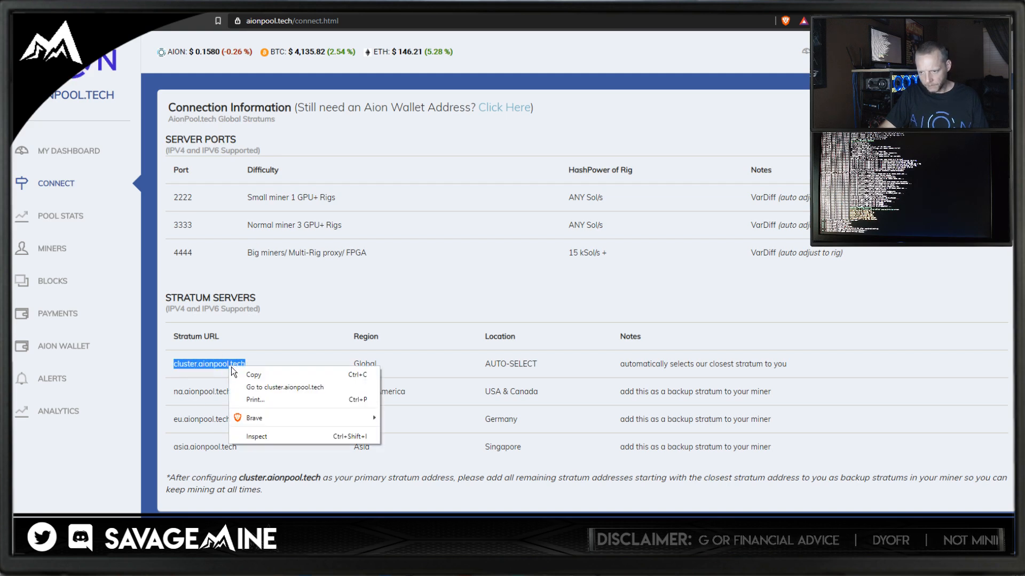
{"action": "left_click", "coordinate": [252, 377]}
{"action": "key", "text": "alt+Tab"}
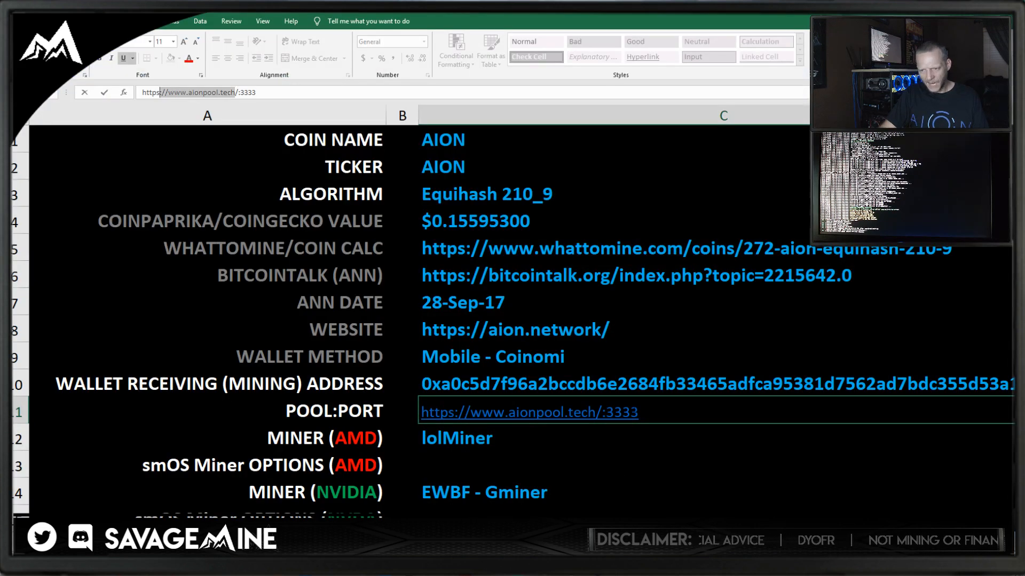
Change the POOL:PORT entry in the coin sheet to cluster.aionpool.tech:3333
{"action": "key", "text": "ctrl+v"}
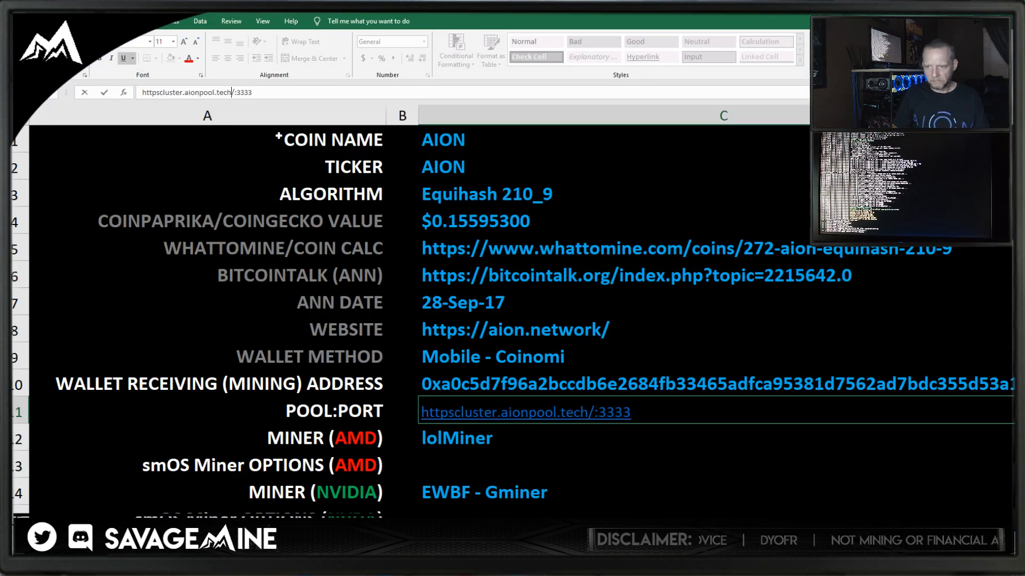
{"action": "key", "text": "BackSpace"}
{"action": "key", "text": "BackSpace"}
{"action": "key", "text": "BackSpace"}
{"action": "key", "text": "BackSpace"}
{"action": "key", "text": "BackSpace"}
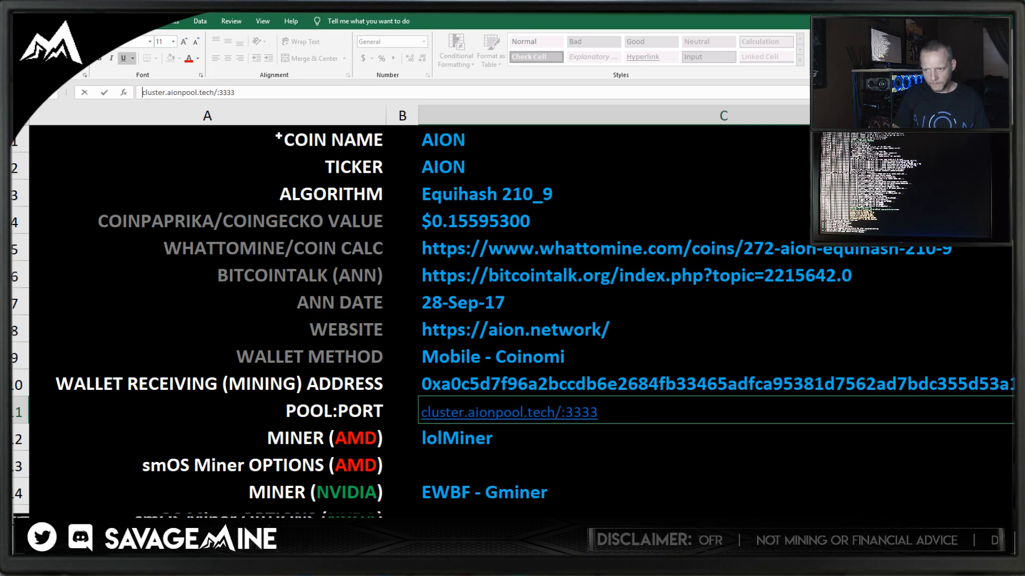
{"action": "left_click", "coordinate": [216, 92]}
{"action": "key", "text": "BackSpace"}
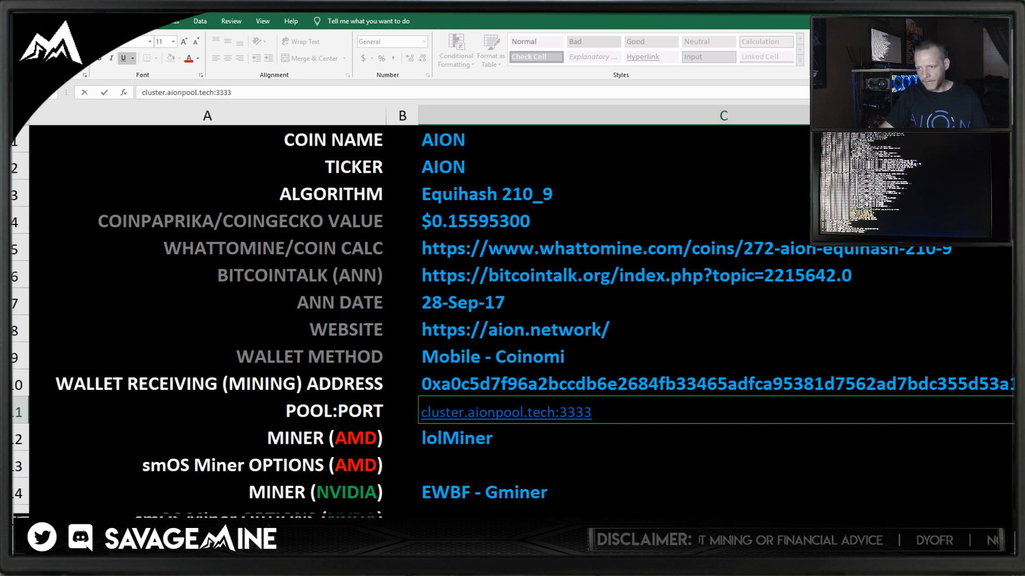
{"action": "key", "text": "Return"}
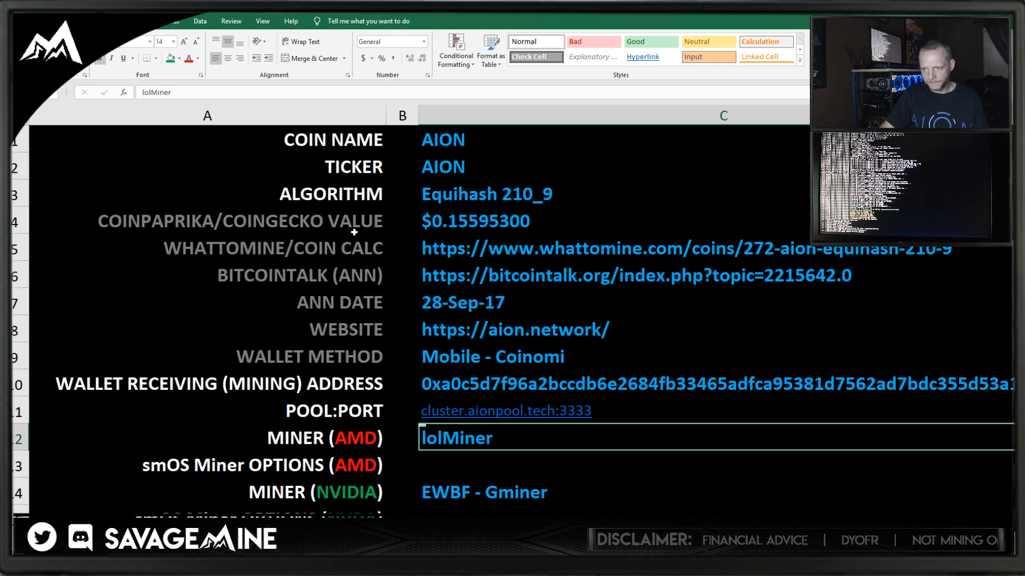
Copy the host part cluster.aionpool.tech from the POOL:PORT cell, without the port, and return to the simplemining.net group form
{"action": "left_click", "coordinate": [617, 414]}
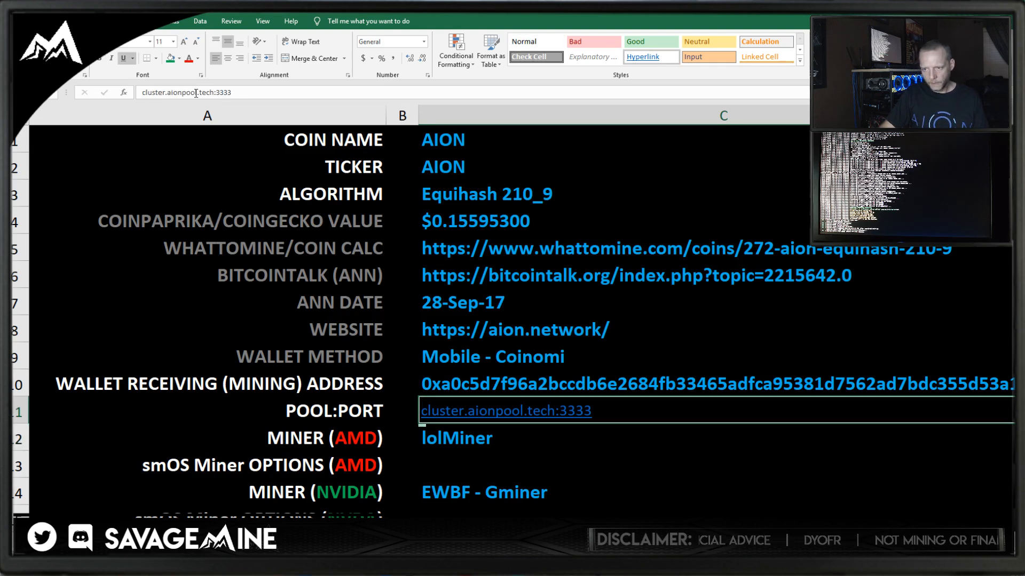
{"action": "left_click_drag", "start_coordinate": [212, 92], "coordinate": [142, 93]}
{"action": "right_click", "coordinate": [169, 92]}
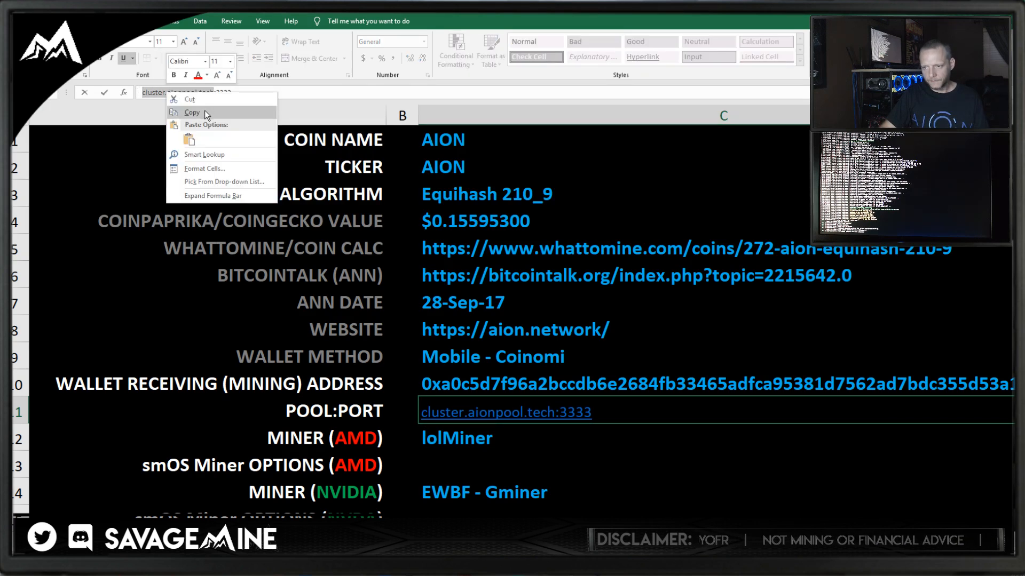
{"action": "left_click", "coordinate": [204, 112]}
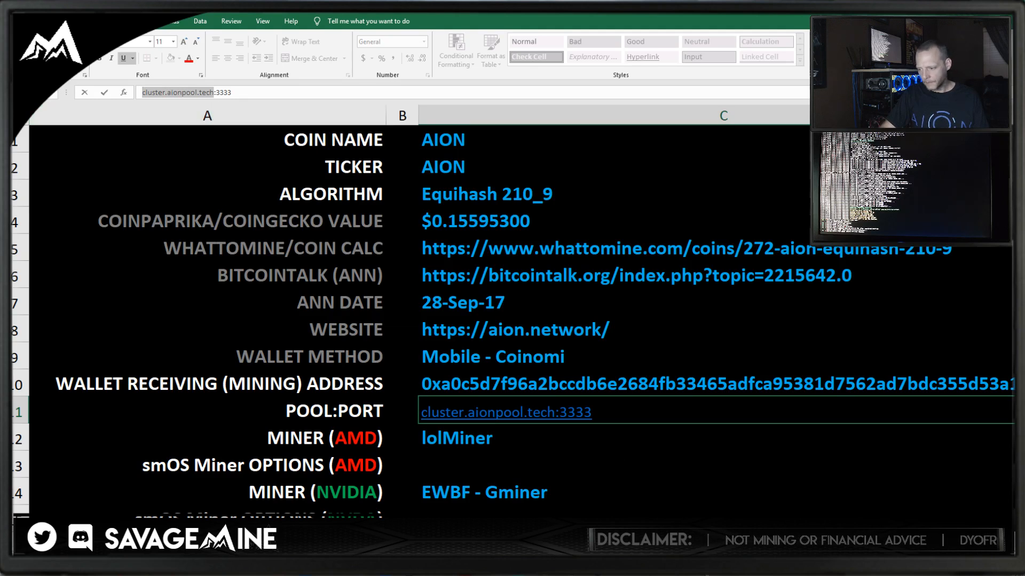
{"action": "key", "text": "alt+Tab"}
{"action": "key", "text": "alt+Tab"}
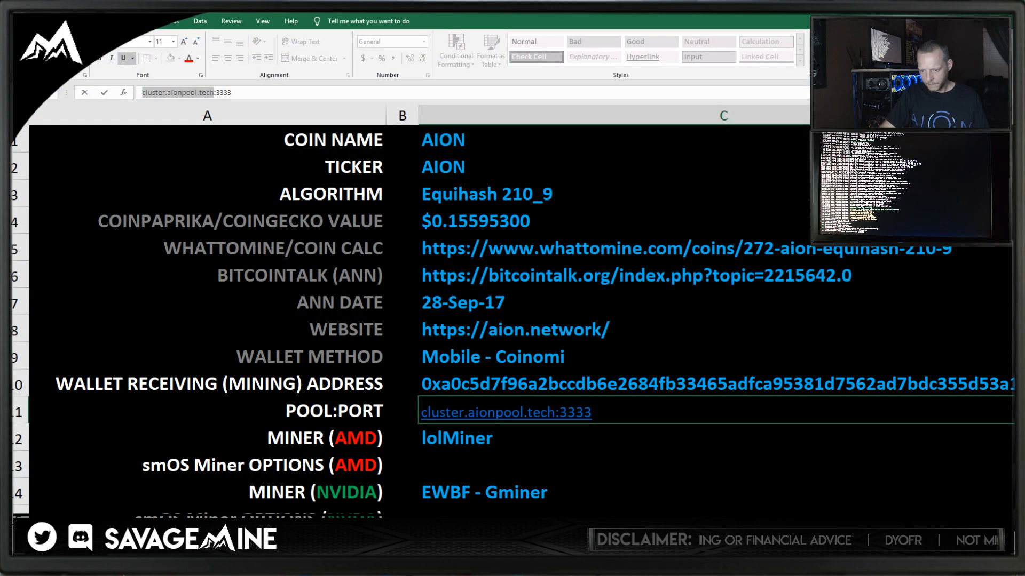
{"action": "key", "text": "alt+Tab"}
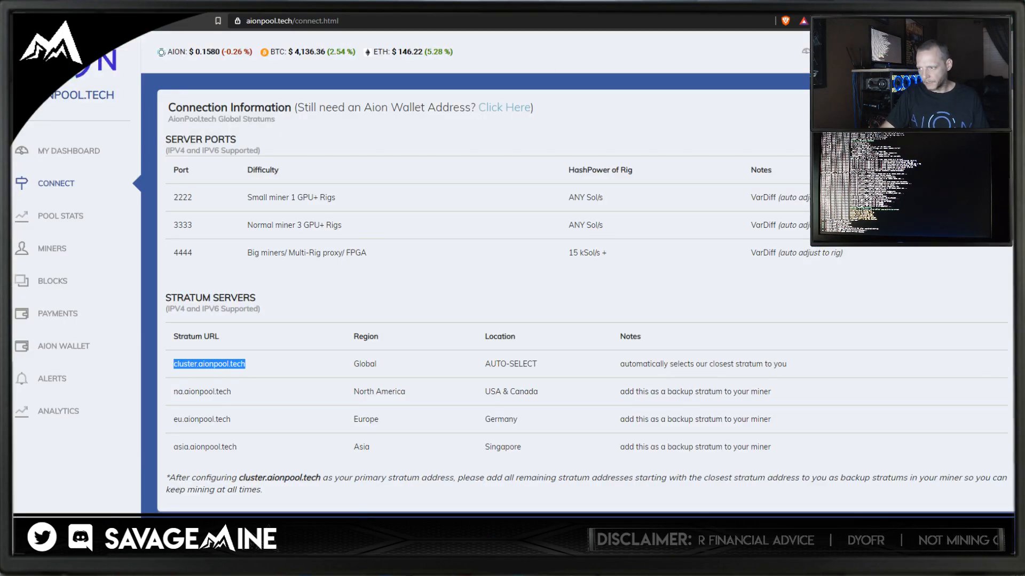
{"action": "key", "text": "ctrl+Tab"}
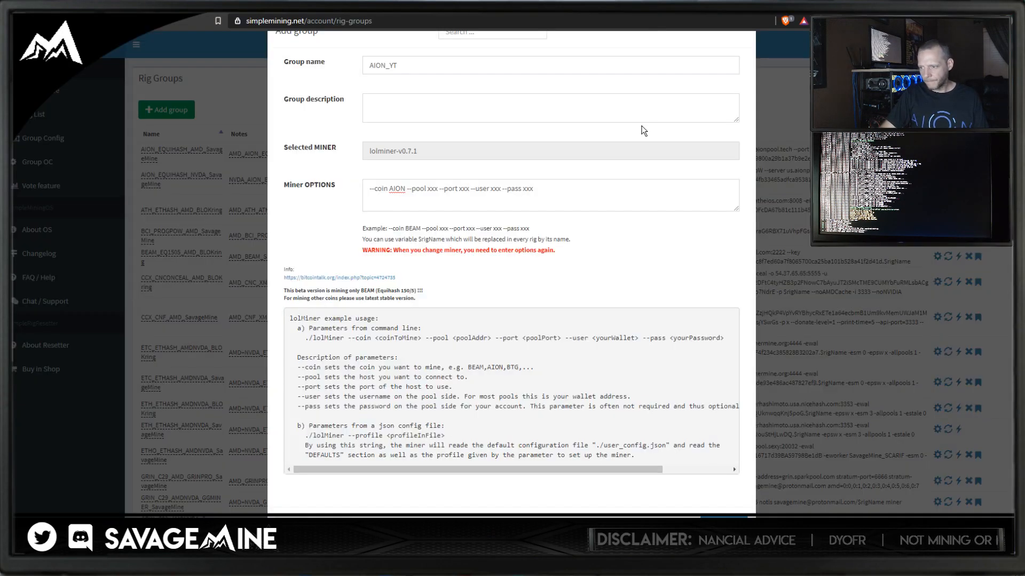
Set the pool to cluster.aionpool.tech and the port to 3333 in the miner options
{"action": "double_click", "coordinate": [433, 190]}
{"action": "right_click", "coordinate": [433, 190]}
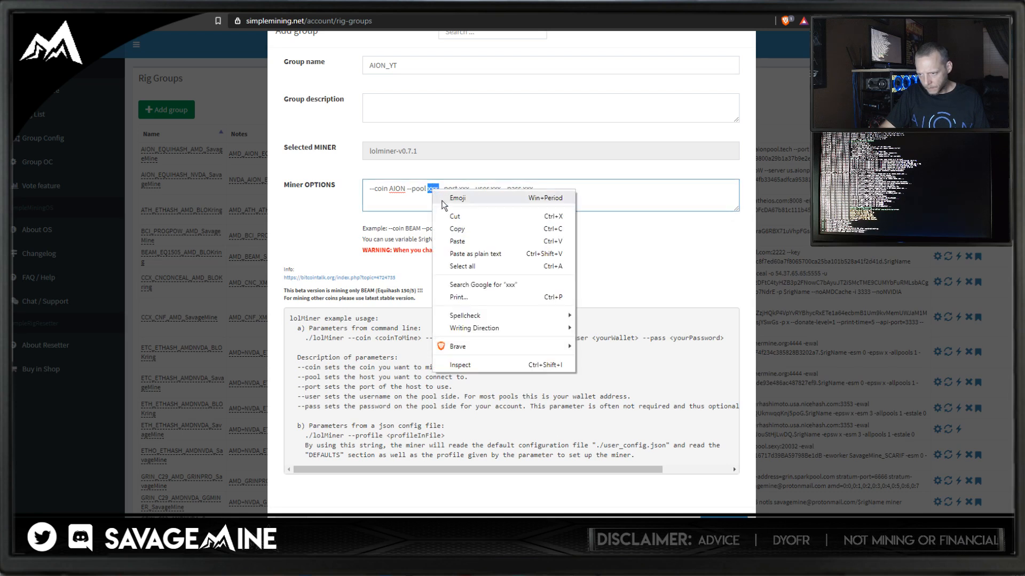
{"action": "left_click", "coordinate": [472, 254]}
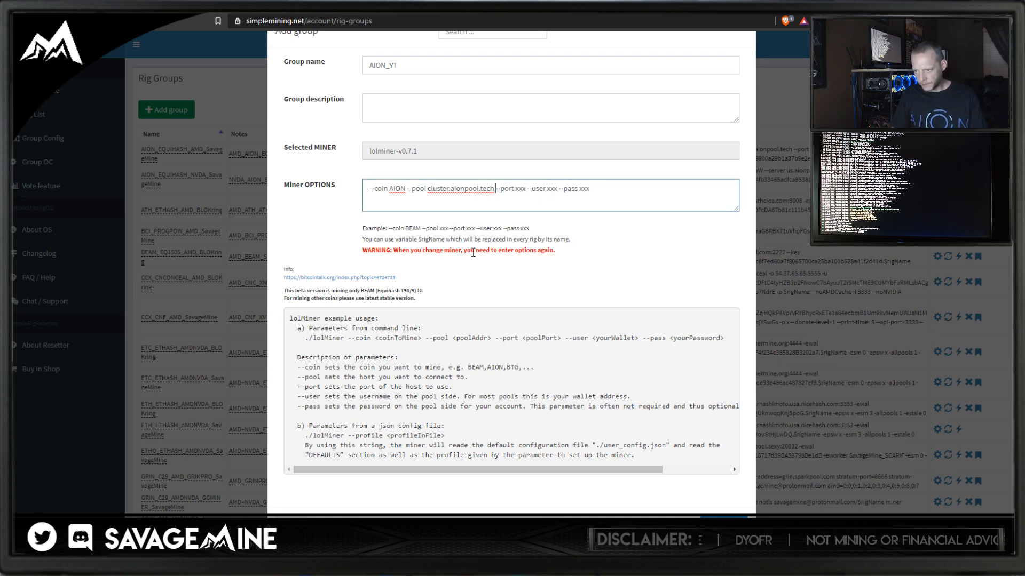
{"action": "key", "text": "Delete"}
{"action": "key", "text": "Delete"}
{"action": "key", "text": "Delete"}
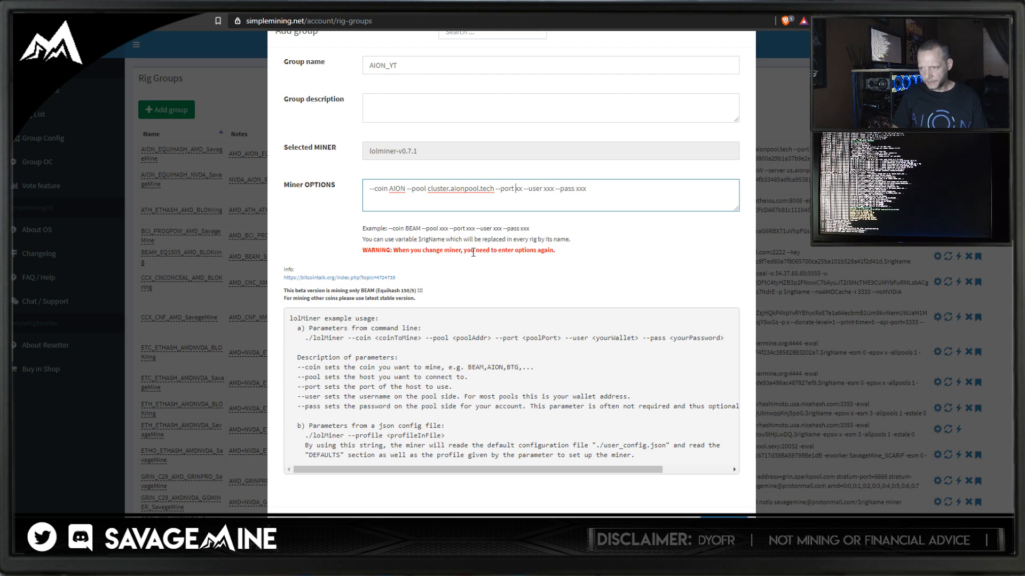
{"action": "type", "text": "3333"}
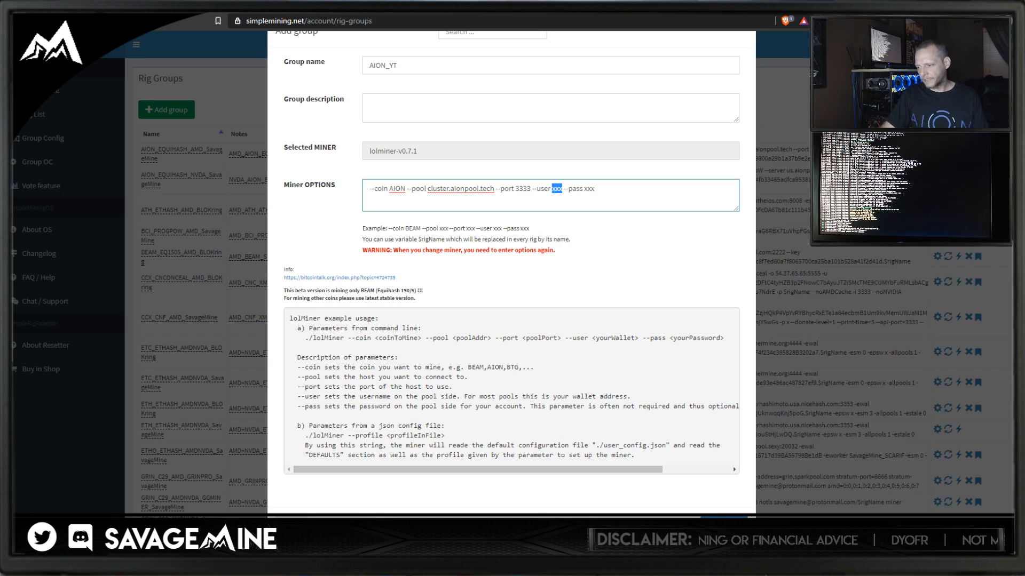
Copy the wallet receiving address from the Excel sheet and insert it as plain text for the --user value in the miner options
{"action": "key", "text": "alt+Tab"}
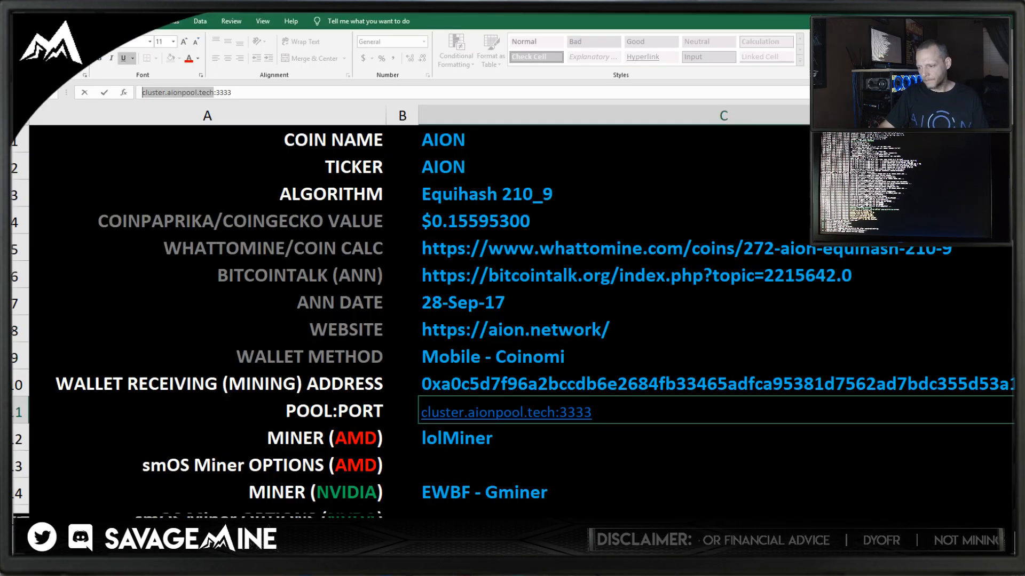
{"action": "right_click", "coordinate": [573, 386]}
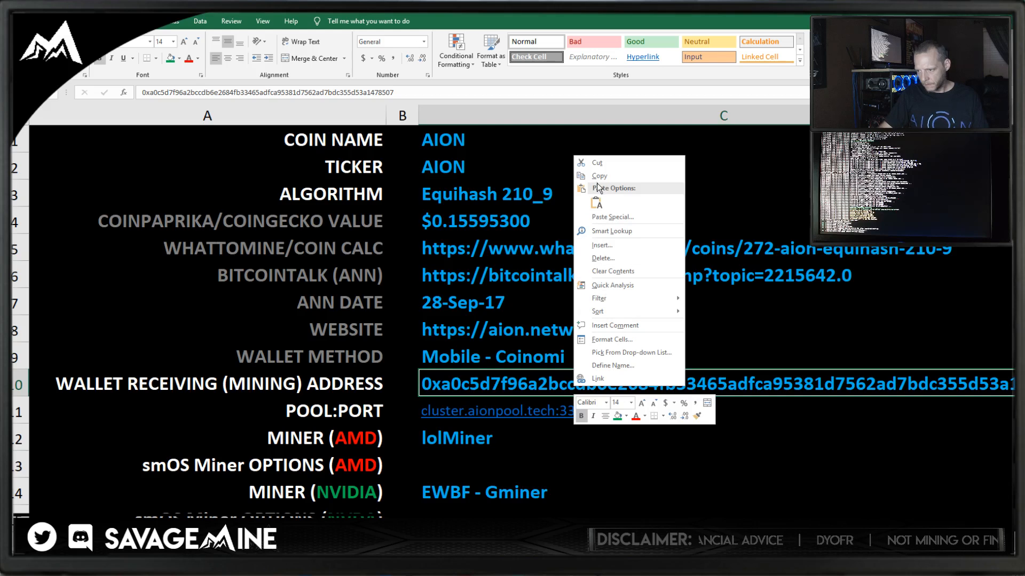
{"action": "left_click", "coordinate": [599, 175]}
{"action": "key", "text": "alt+Tab"}
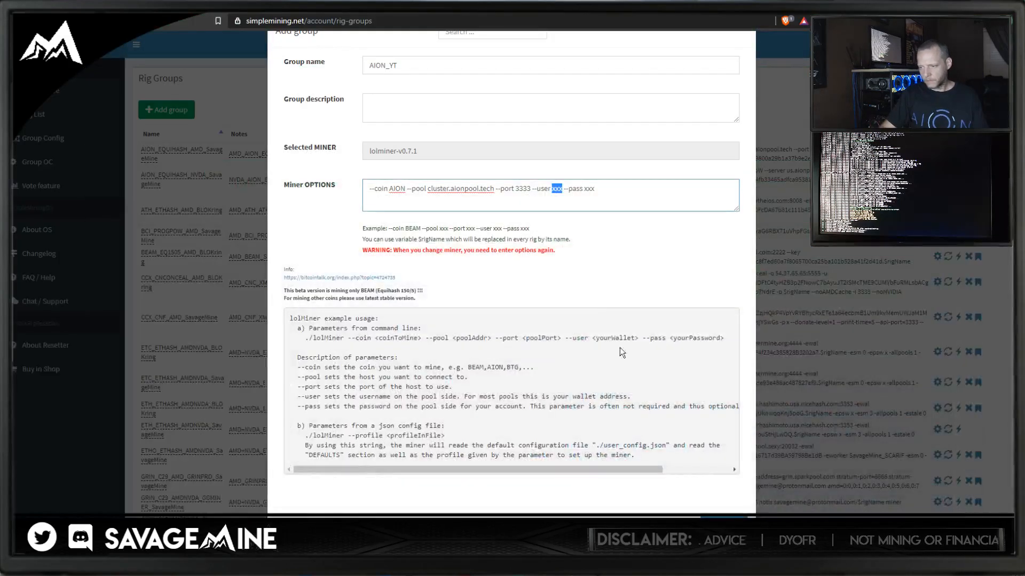
{"action": "right_click", "coordinate": [559, 191]}
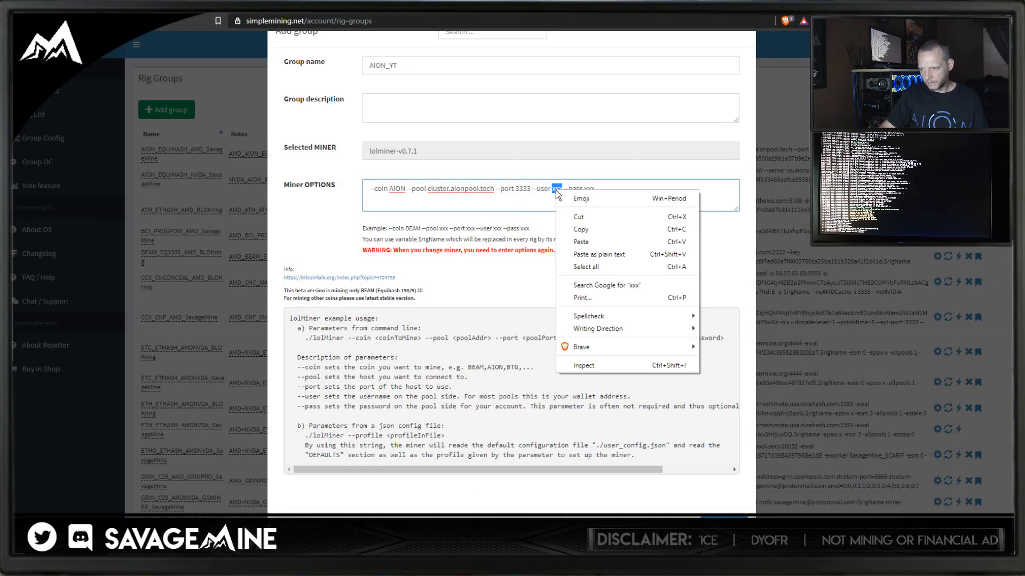
{"action": "left_click", "coordinate": [578, 254]}
Remove the line break before --pass in the miner options and save the AION_YT group
{"action": "left_click_drag", "start_coordinate": [735, 212], "coordinate": [809, 210]}
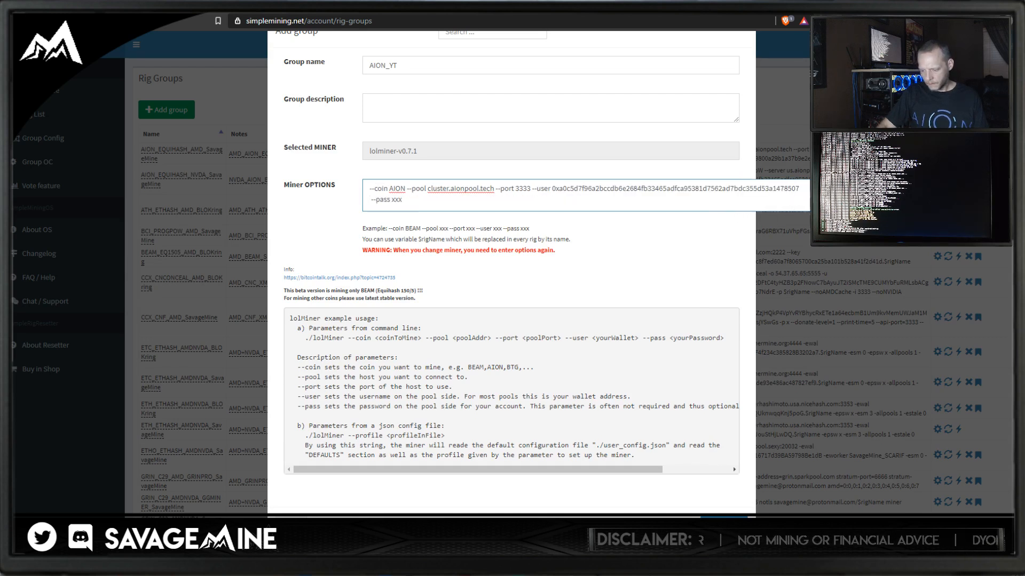
{"action": "left_click", "coordinate": [370, 200]}
{"action": "key", "text": "BackSpace"}
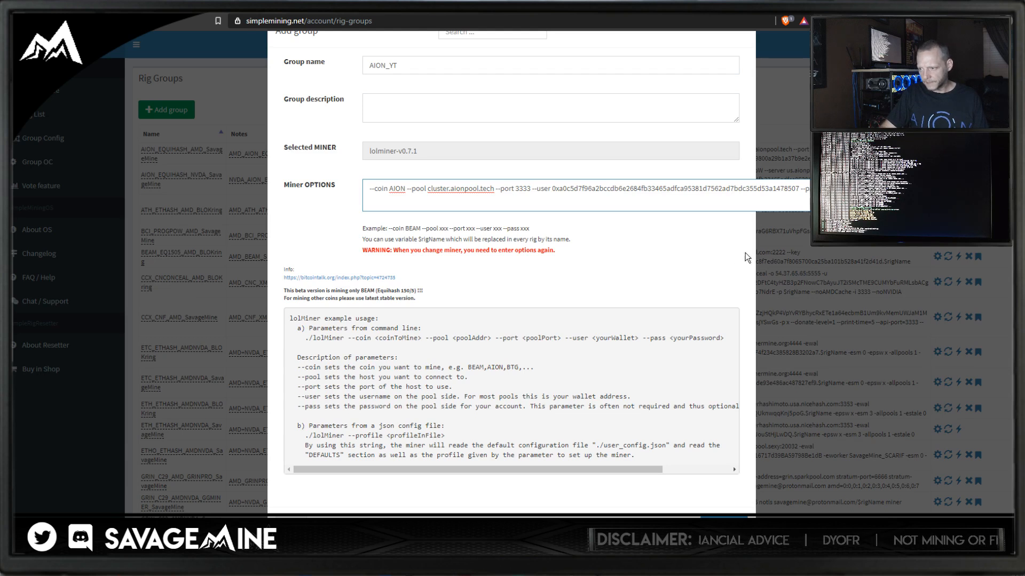
{"action": "left_click", "coordinate": [700, 269]}
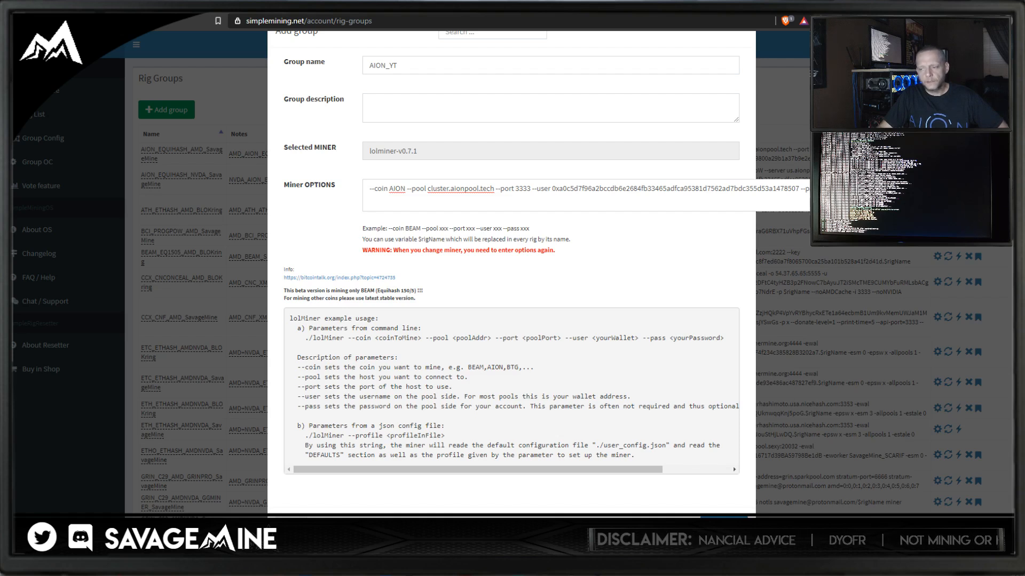
{"action": "left_click", "coordinate": [724, 526]}
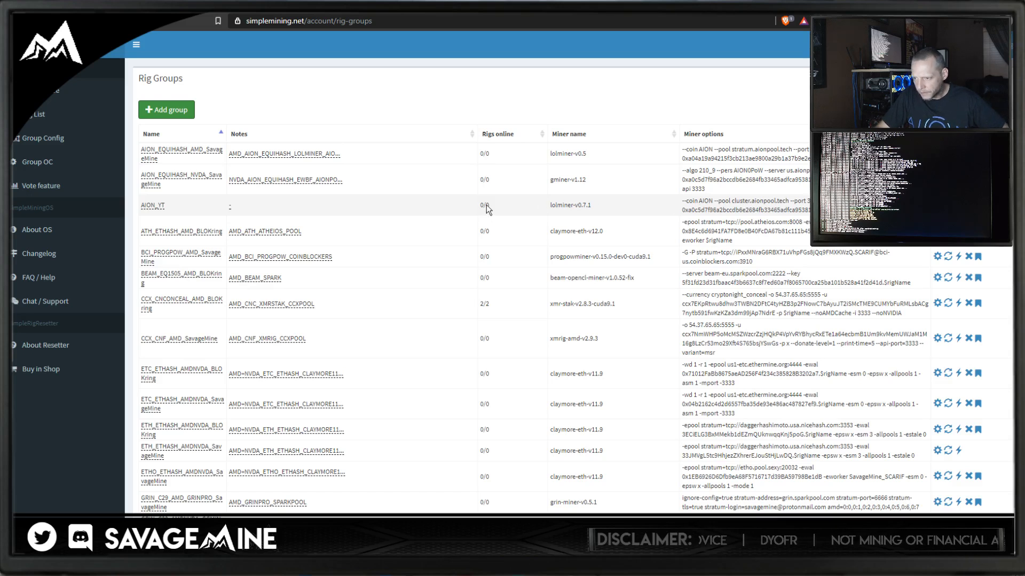
Assign the AION_YT group config with Reload to the BLOKring_MUSTAFAR rig and open that rig's miner console
{"action": "left_click", "coordinate": [30, 117]}
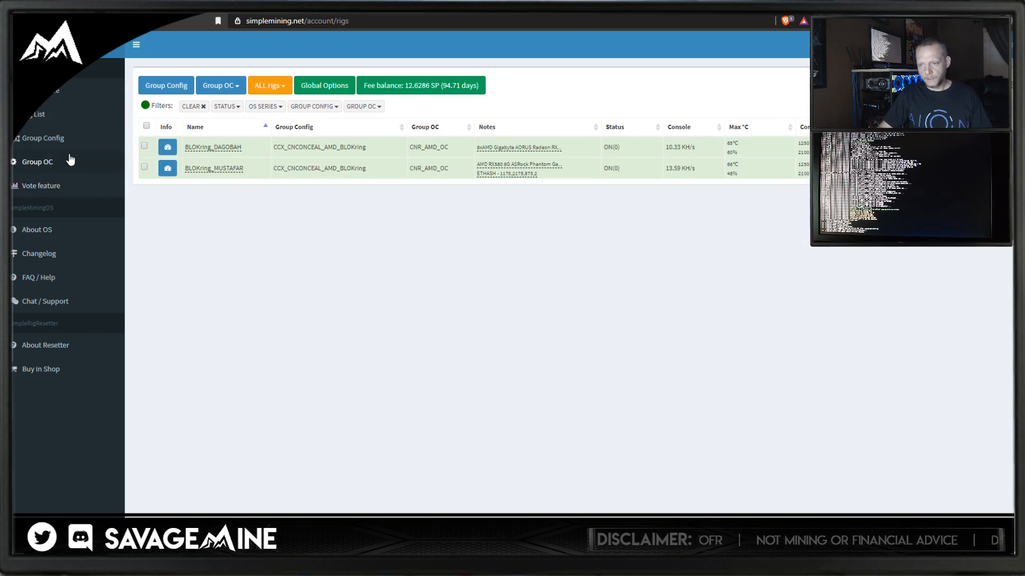
{"action": "left_click", "coordinate": [144, 167]}
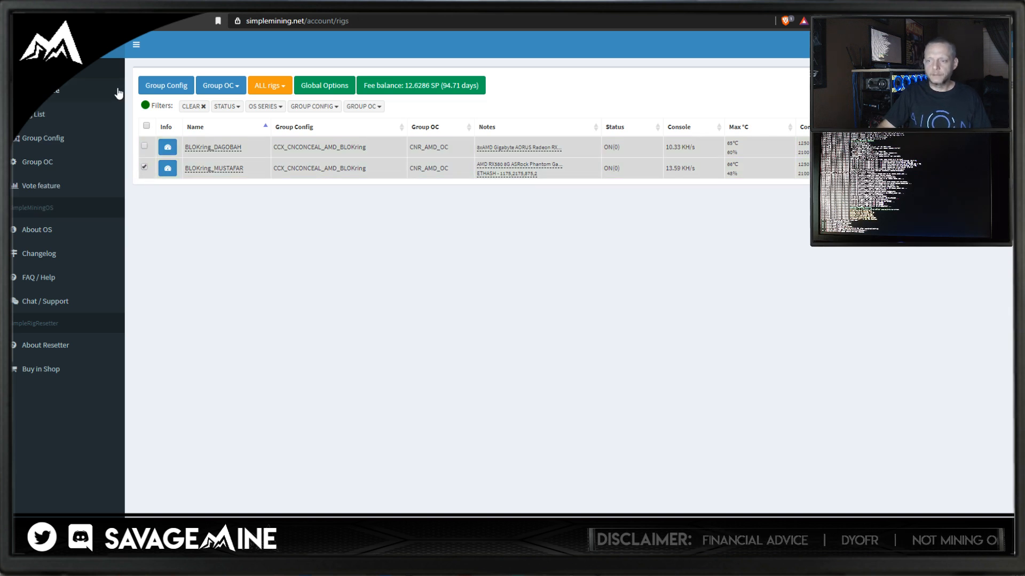
{"action": "left_click", "coordinate": [165, 89]}
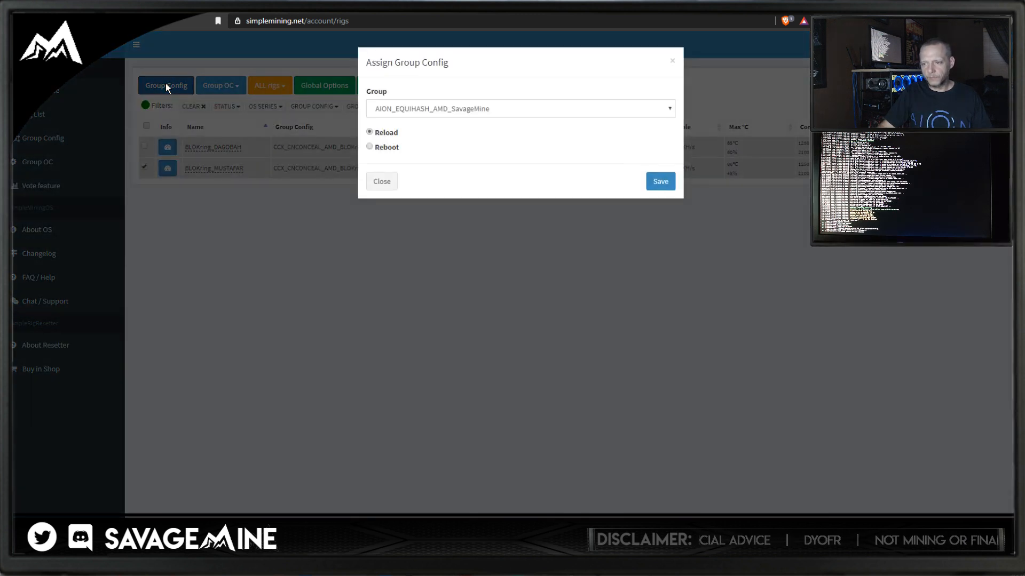
{"action": "left_click", "coordinate": [424, 109]}
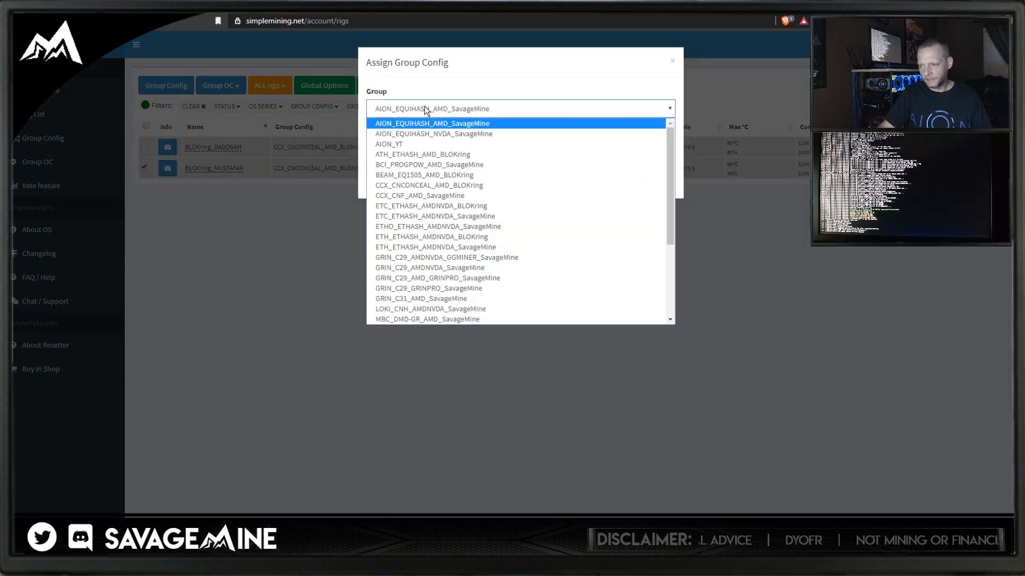
{"action": "left_click", "coordinate": [415, 143]}
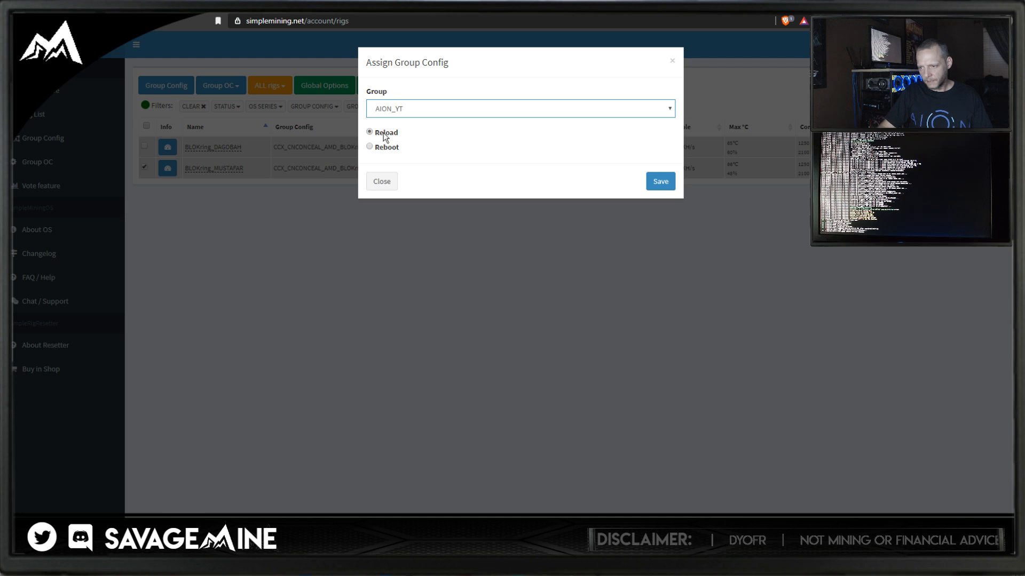
{"action": "left_click", "coordinate": [658, 182]}
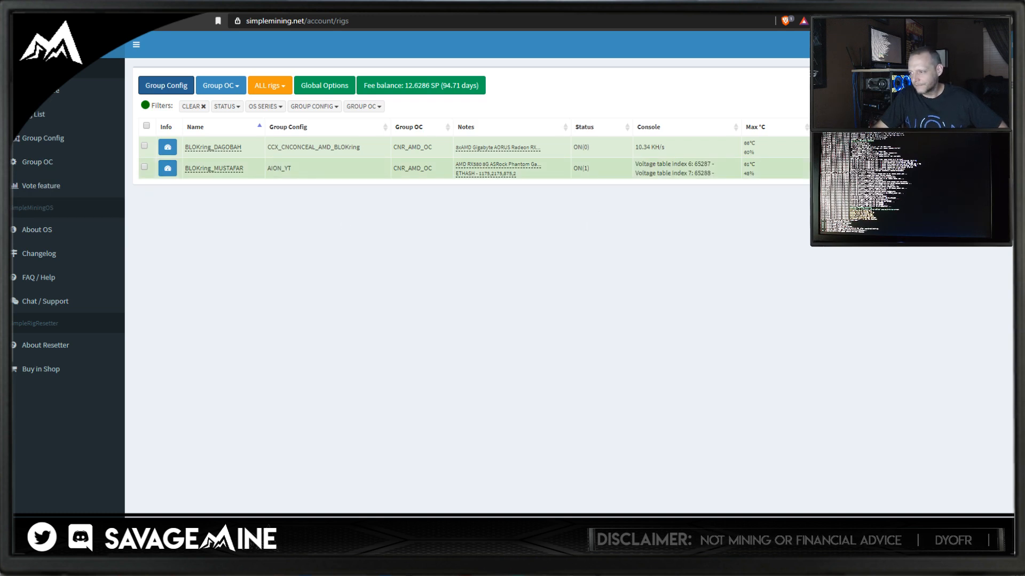
{"action": "left_click", "coordinate": [674, 169]}
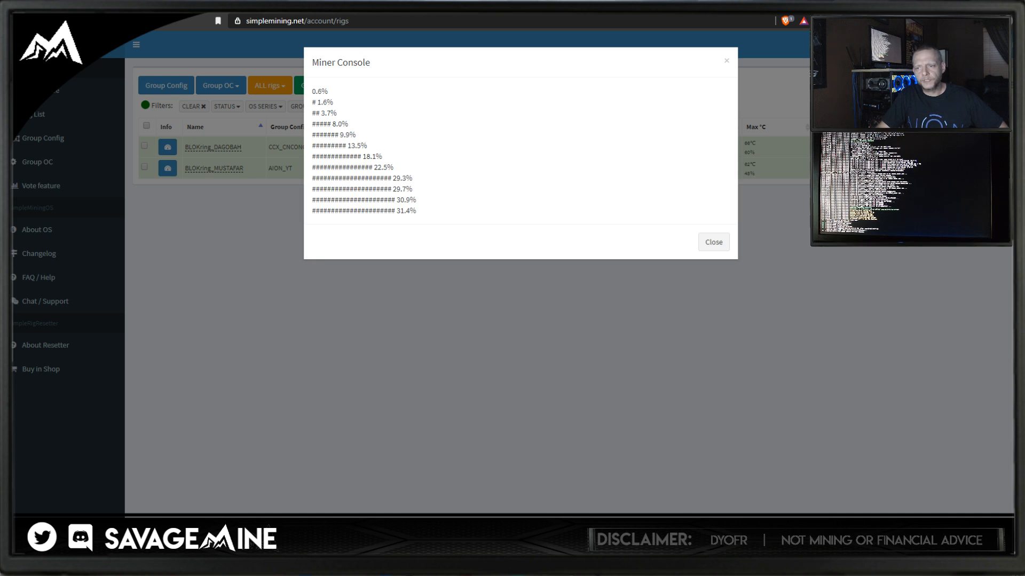
View the brandon coin channel on YouTube and return to the SimpleMining miner console
{"action": "key", "text": "ctrl+Tab"}
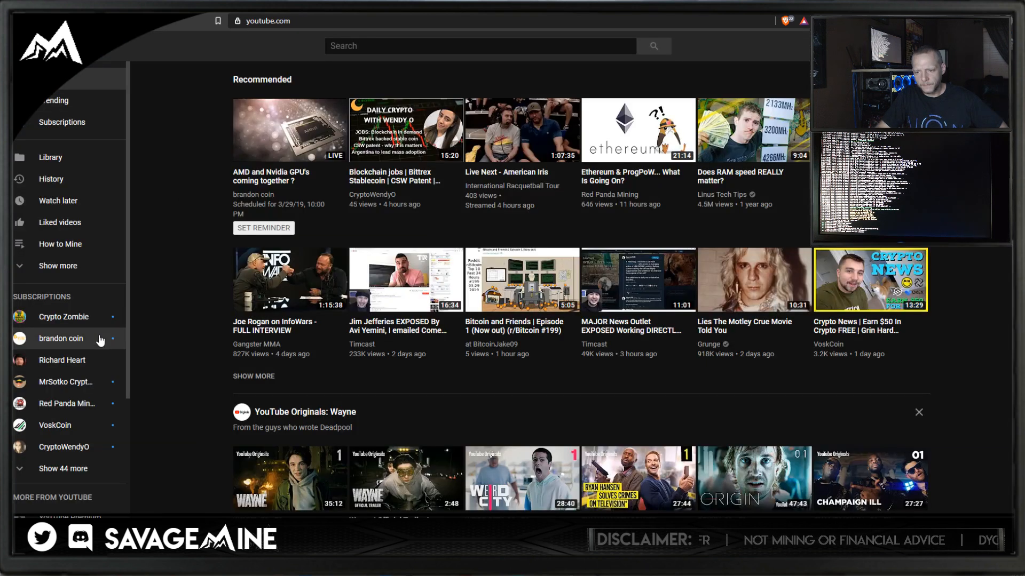
{"action": "left_click", "coordinate": [58, 341]}
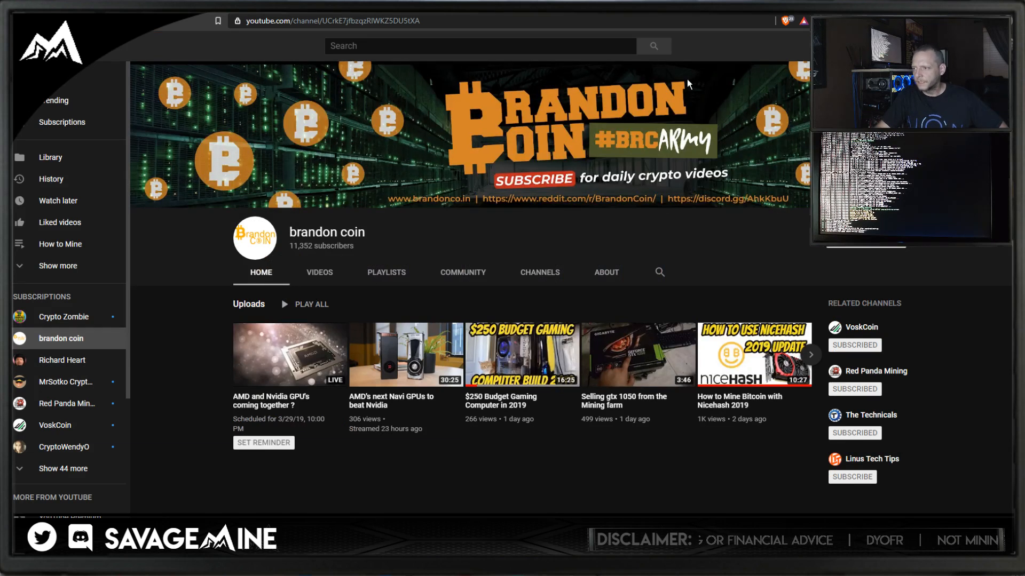
{"action": "key", "text": "ctrl+Tab"}
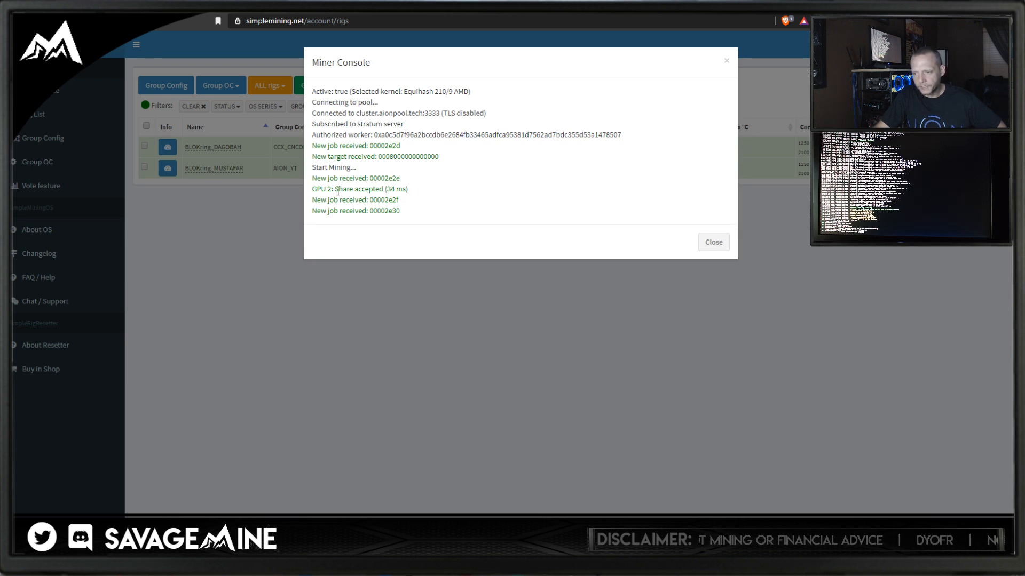
Examine the GPU 2 share line in the BLOKring_MUSTAFAR miner console
{"action": "left_click_drag", "start_coordinate": [335, 189], "coordinate": [408, 190]}
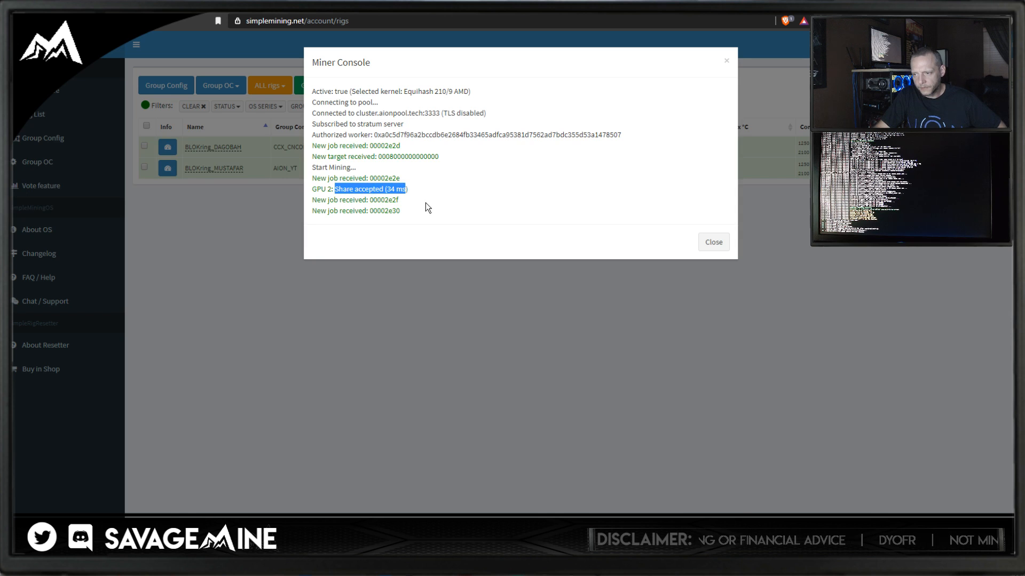
{"action": "left_click", "coordinate": [423, 203]}
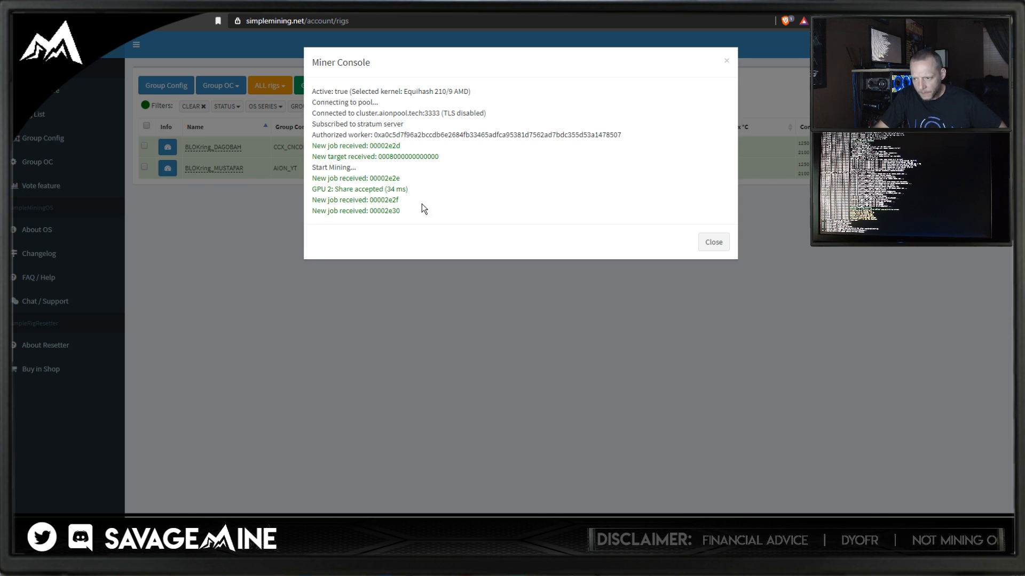